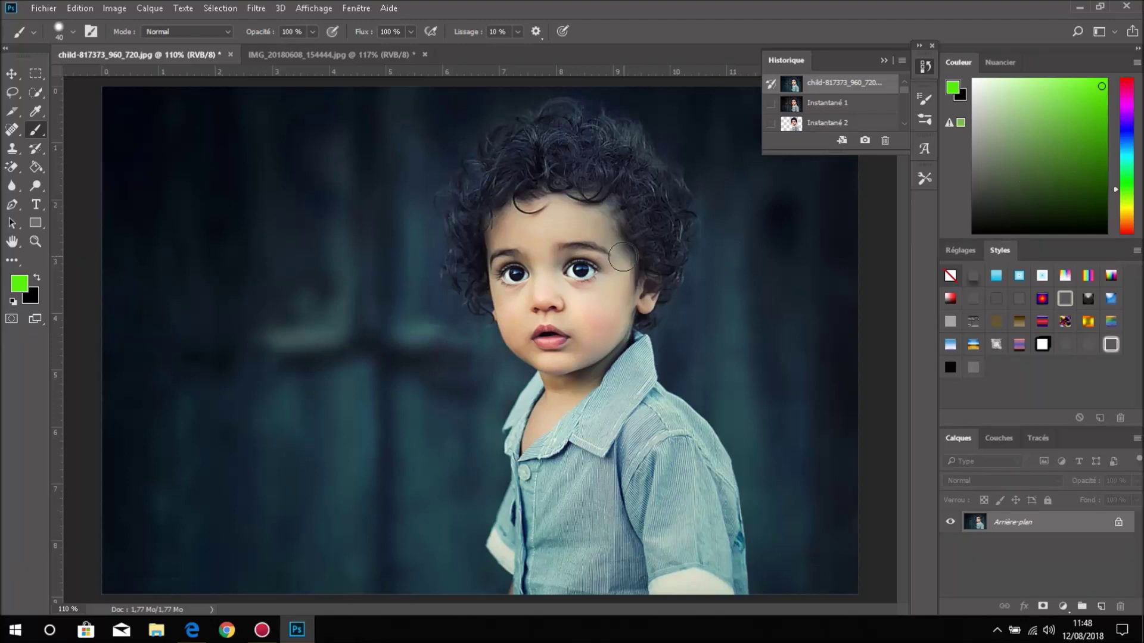
Collapse Historique, zoom out over the IMG_20180608 classroom photo, then return to child-817373
{"action": "left_click", "coordinate": [924, 66]}
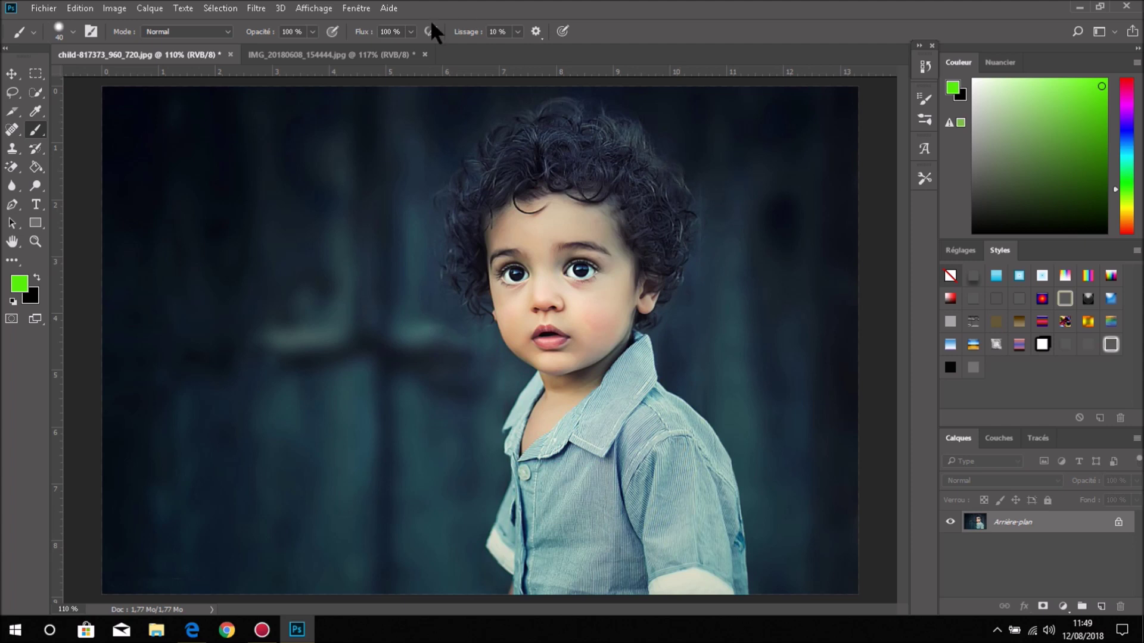
{"action": "left_click", "coordinate": [342, 52]}
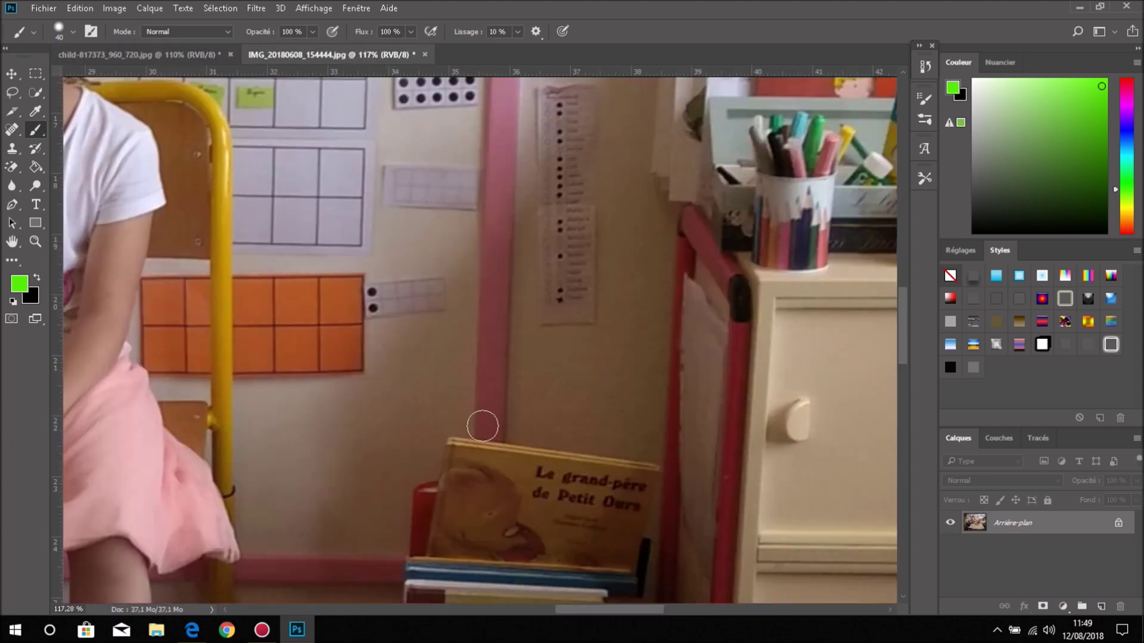
{"action": "scroll", "coordinate": [477, 393], "scroll_direction": "down", "scroll_amount": 1}
{"action": "scroll", "coordinate": [476, 394], "scroll_direction": "down", "scroll_amount": 1}
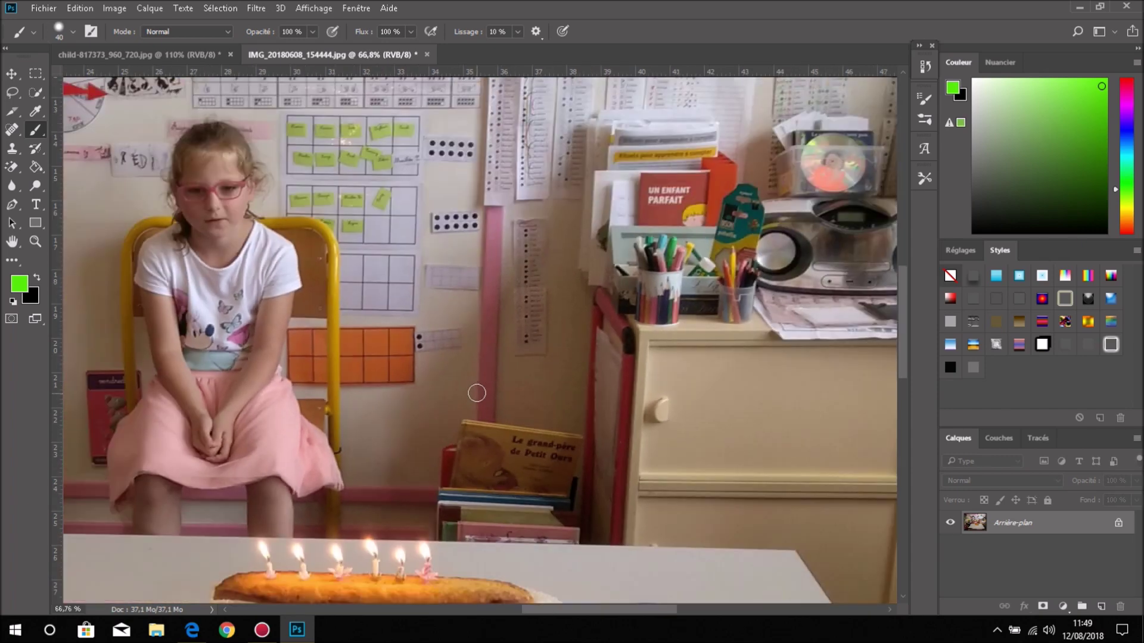
{"action": "scroll", "coordinate": [477, 393], "scroll_direction": "down", "scroll_amount": 1}
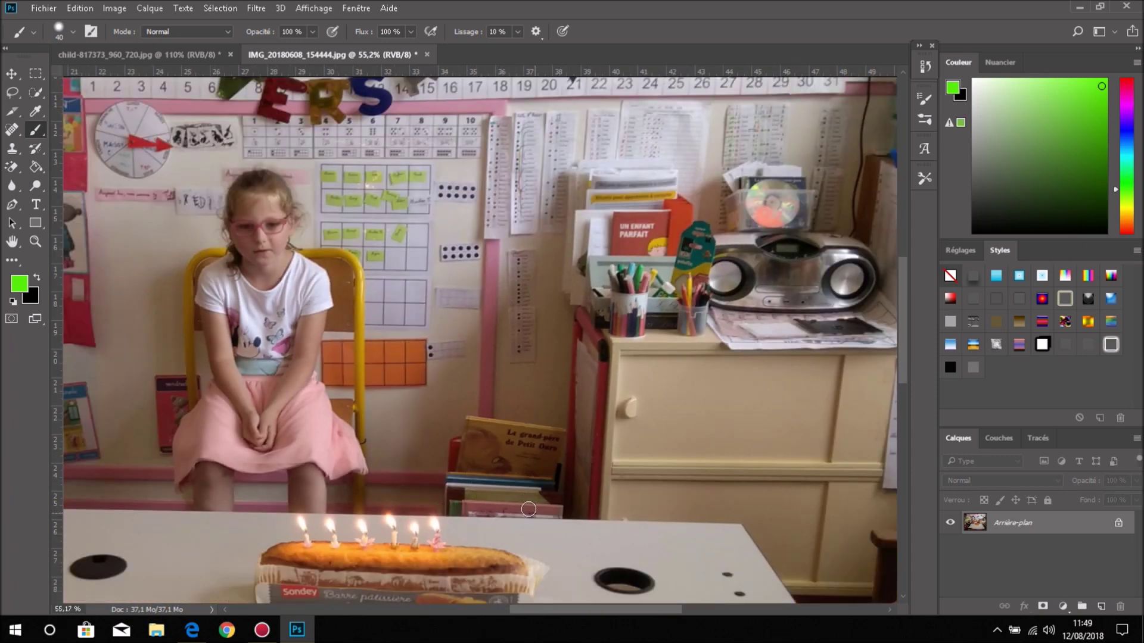
{"action": "scroll", "coordinate": [486, 389], "scroll_direction": "down", "scroll_amount": 1}
{"action": "scroll", "coordinate": [486, 389], "scroll_direction": "down", "scroll_amount": 1}
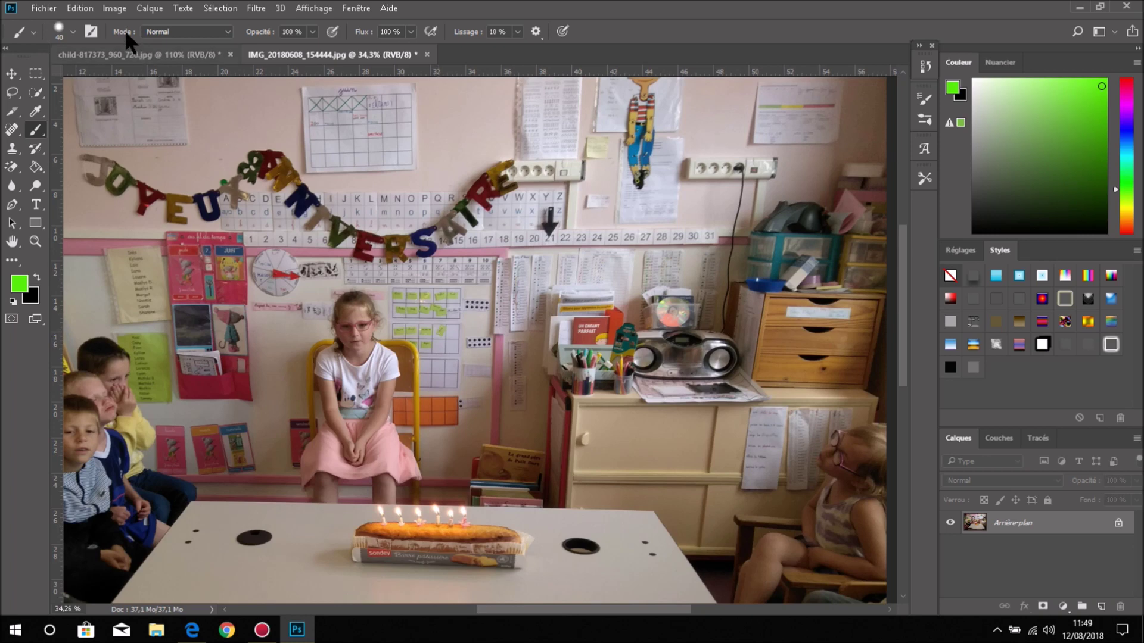
{"action": "left_click", "coordinate": [135, 55]}
Move the boy's portrait into the classroom document as Calque 1 and hide Arrière-plan
{"action": "left_click", "coordinate": [12, 73]}
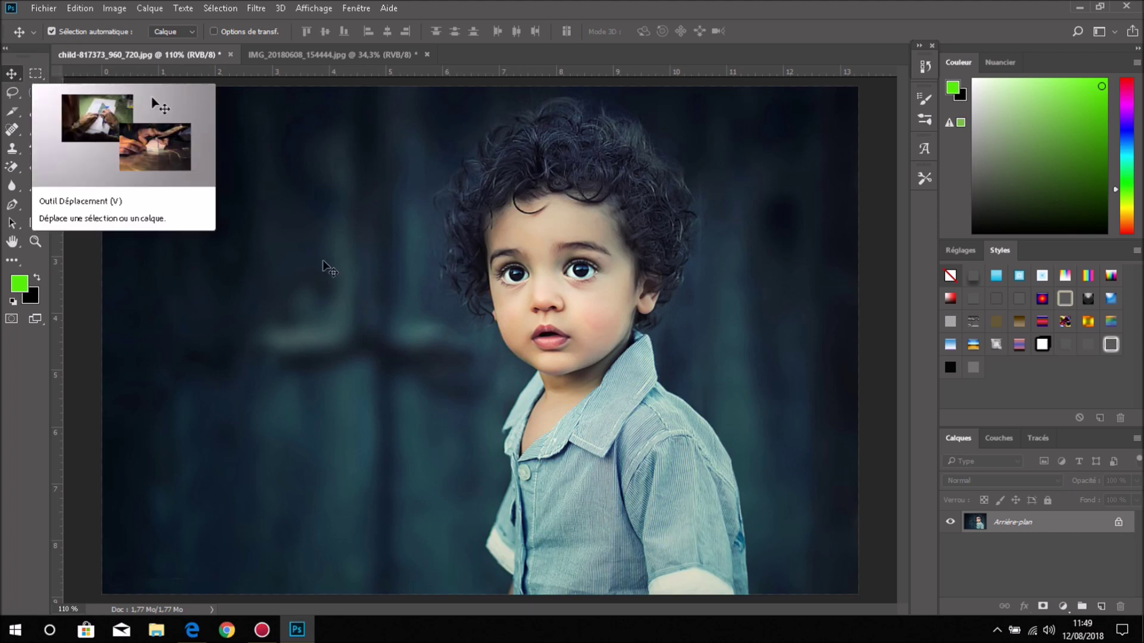
{"action": "mouse_move", "coordinate": [543, 310]}
{"action": "left_mouse_down"}
{"action": "mouse_move", "coordinate": [362, 96]}
{"action": "mouse_move", "coordinate": [364, 59]}
{"action": "mouse_move", "coordinate": [442, 246]}
{"action": "left_mouse_up"}
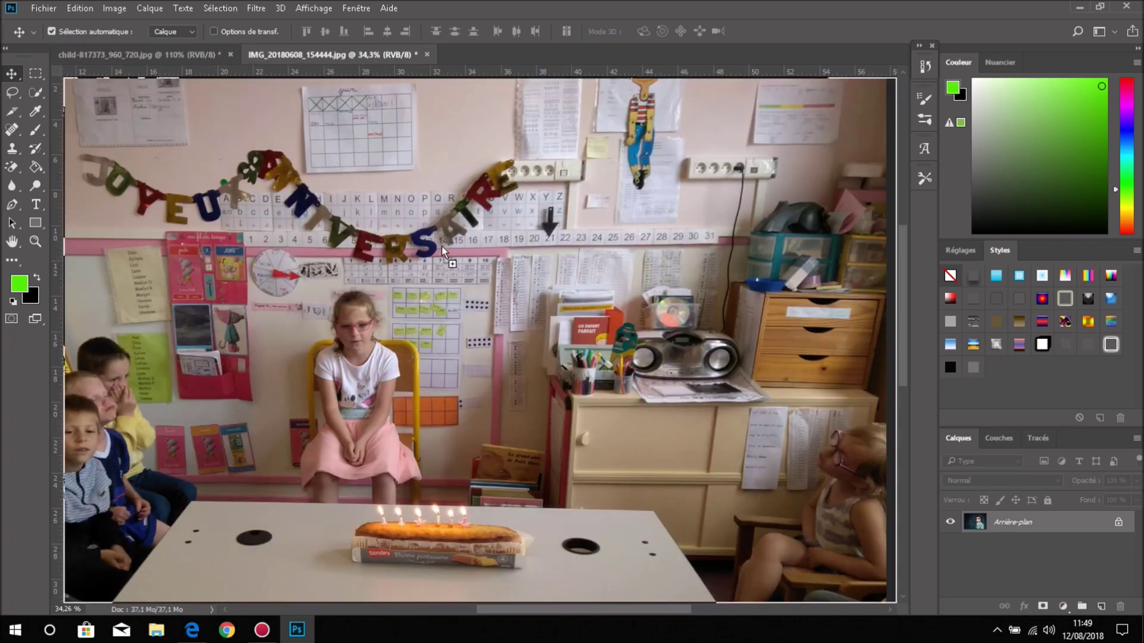
{"action": "left_click_drag", "start_coordinate": [509, 406], "coordinate": [514, 410]}
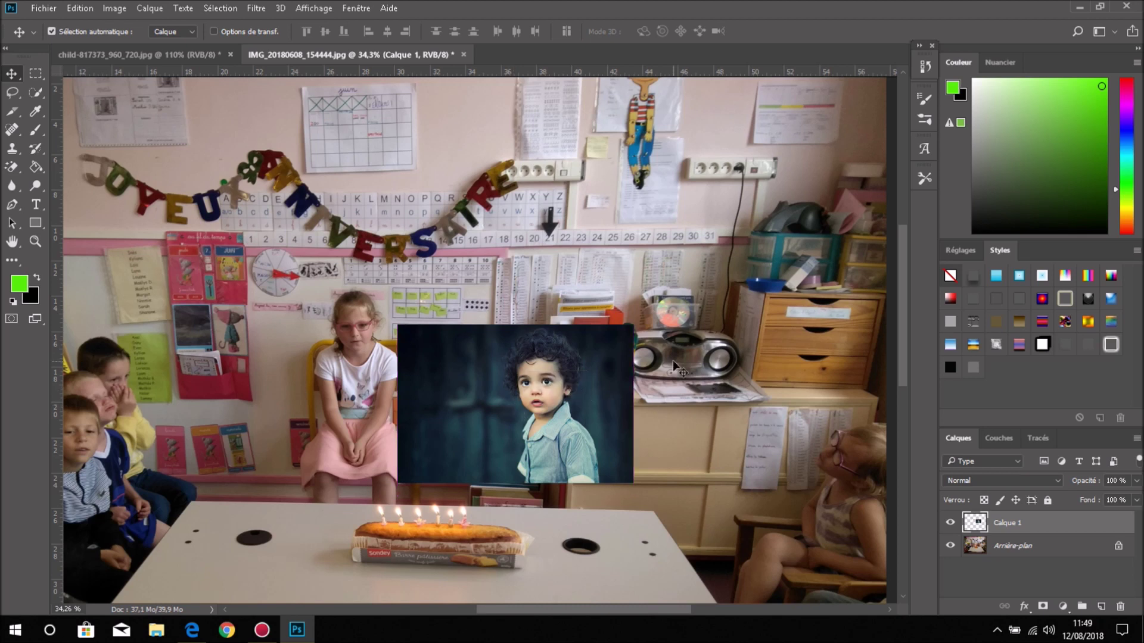
{"action": "left_click", "coordinate": [950, 550]}
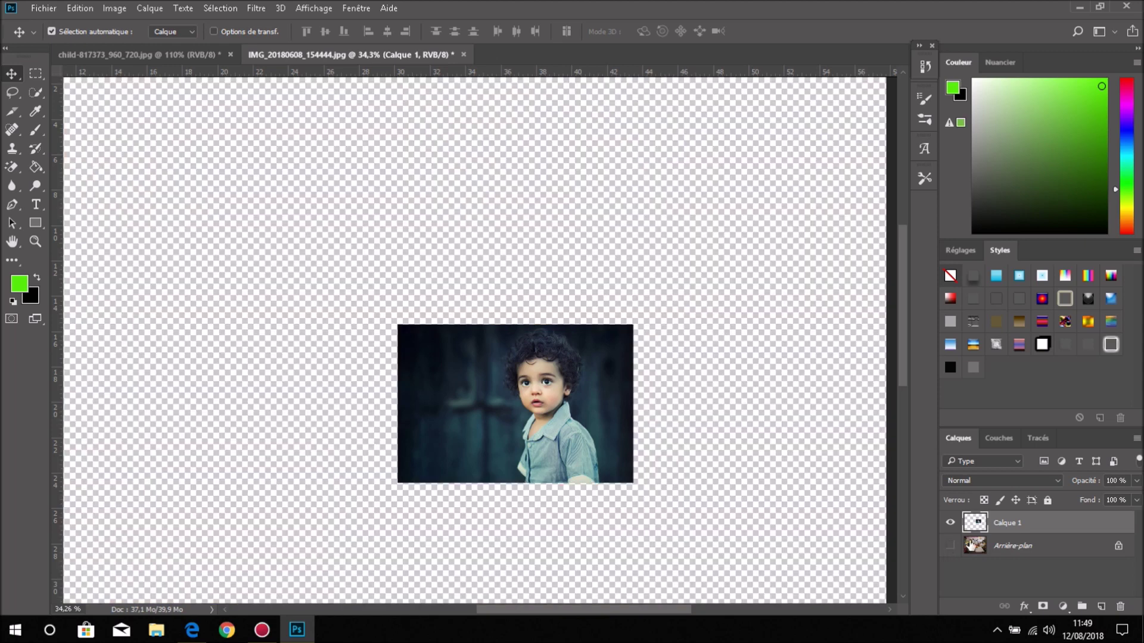
Duplicate Calque 1 as Calque 1 copie and zoom to about 118% on the boy's head
{"action": "left_click_drag", "start_coordinate": [1043, 526], "coordinate": [1103, 606]}
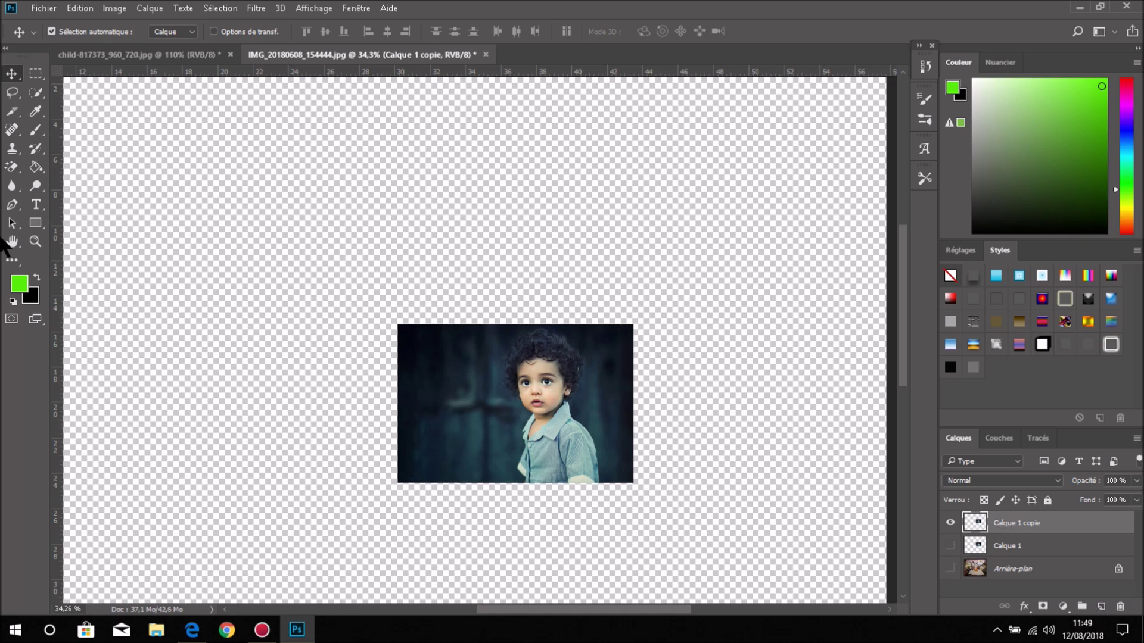
{"action": "scroll", "coordinate": [507, 375], "scroll_direction": "up", "scroll_amount": 2}
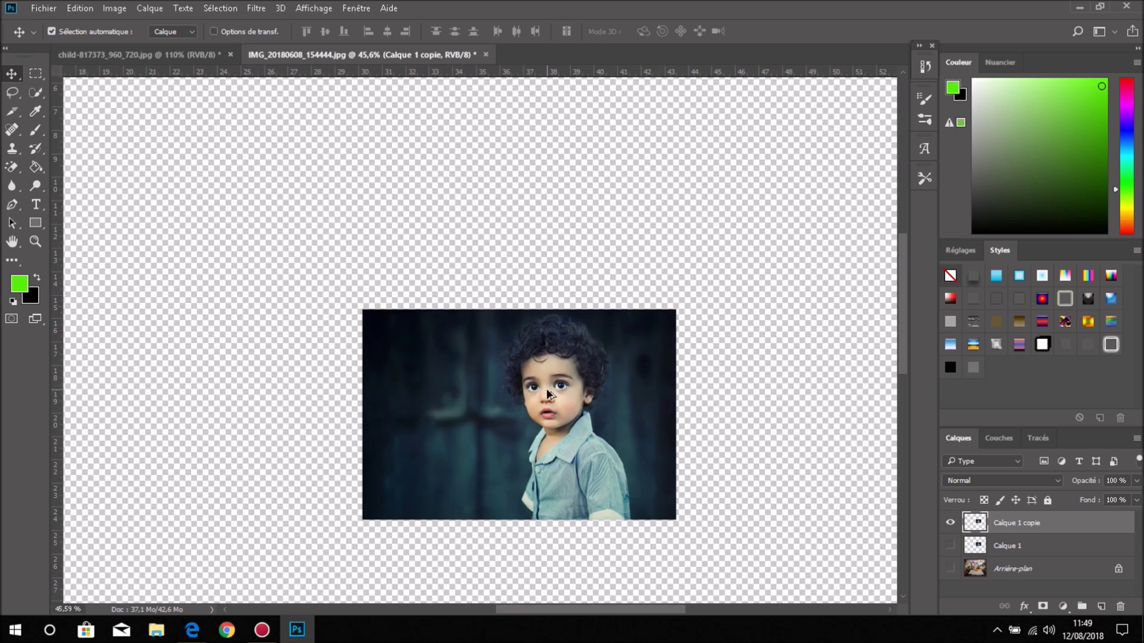
{"action": "scroll", "coordinate": [546, 388], "scroll_direction": "up", "scroll_amount": 1}
{"action": "scroll", "coordinate": [545, 387], "scroll_direction": "up", "scroll_amount": 1}
{"action": "scroll", "coordinate": [546, 388], "scroll_direction": "up", "scroll_amount": 2}
{"action": "scroll", "coordinate": [546, 387], "scroll_direction": "up", "scroll_amount": 1}
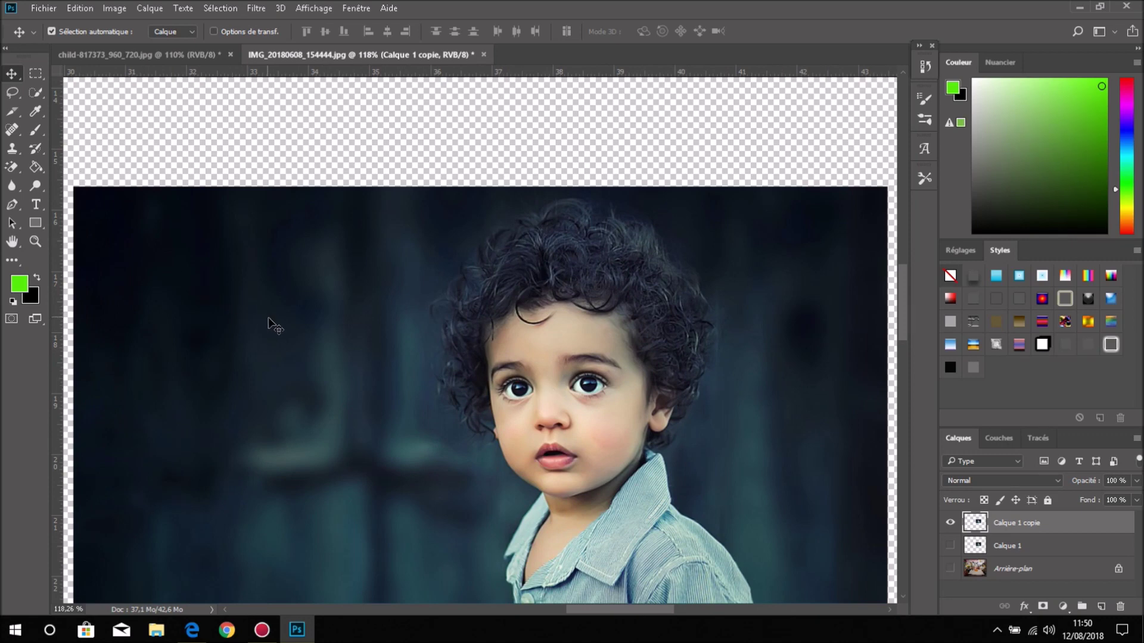
{"action": "mouse_move", "coordinate": [473, 361]}
{"action": "left_mouse_down"}
{"action": "mouse_move", "coordinate": [459, 313]}
{"action": "mouse_move", "coordinate": [460, 256]}
{"action": "mouse_move", "coordinate": [475, 251]}
{"action": "left_mouse_up"}
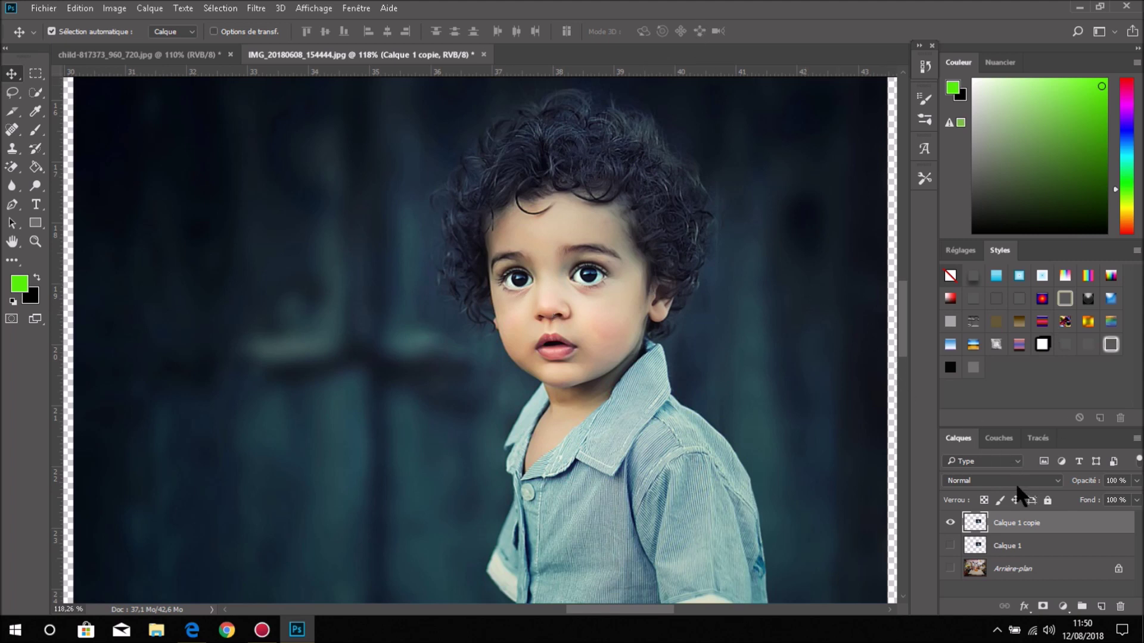
{"action": "left_click", "coordinate": [1000, 438]}
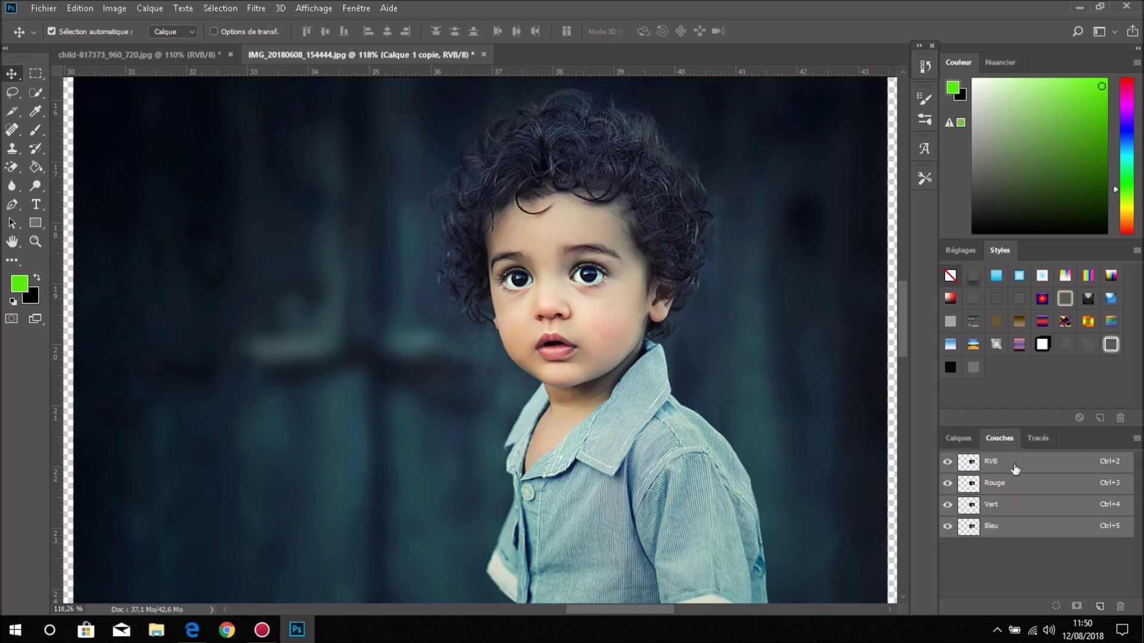
View the Rouge, Vert and Bleu channels one at a time to compare them
{"action": "left_click", "coordinate": [1023, 490]}
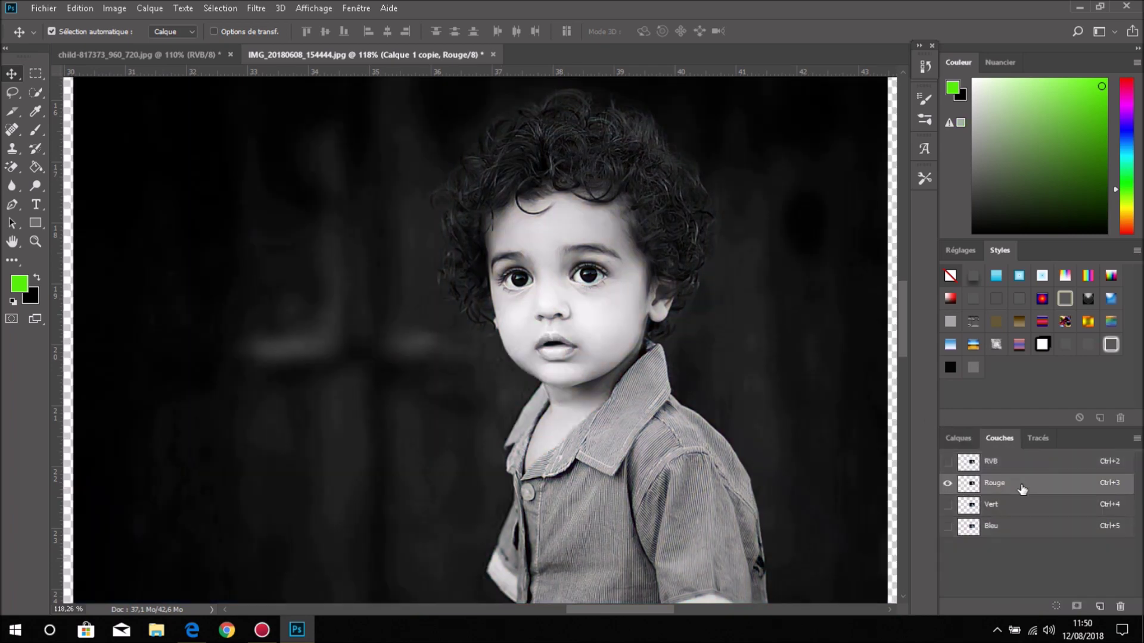
{"action": "left_click", "coordinate": [1023, 506]}
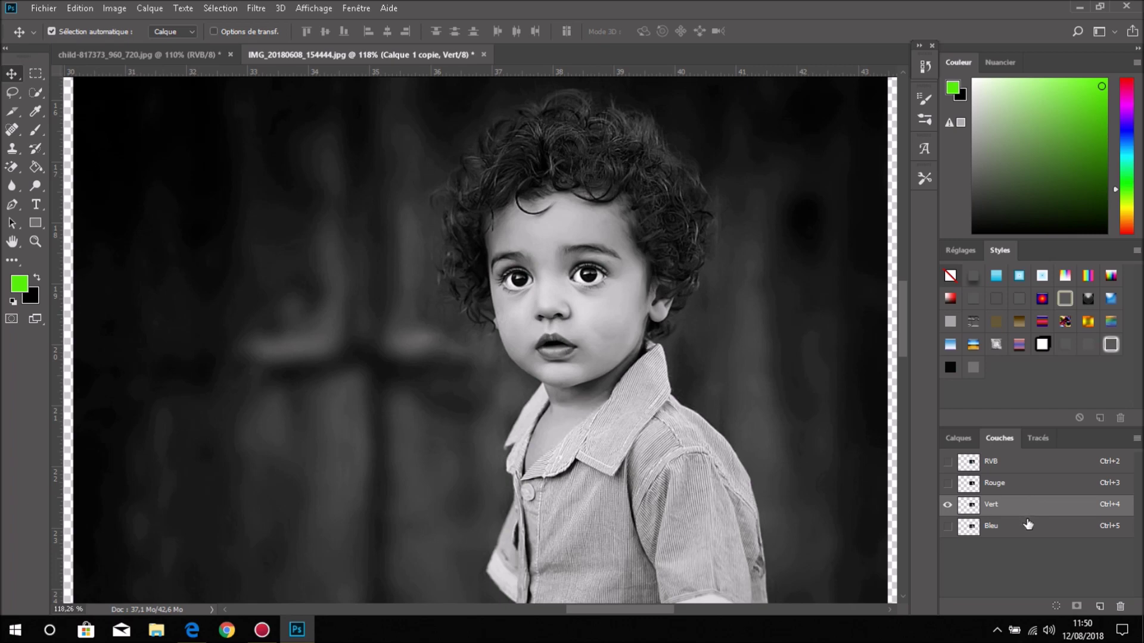
{"action": "left_click", "coordinate": [1028, 531]}
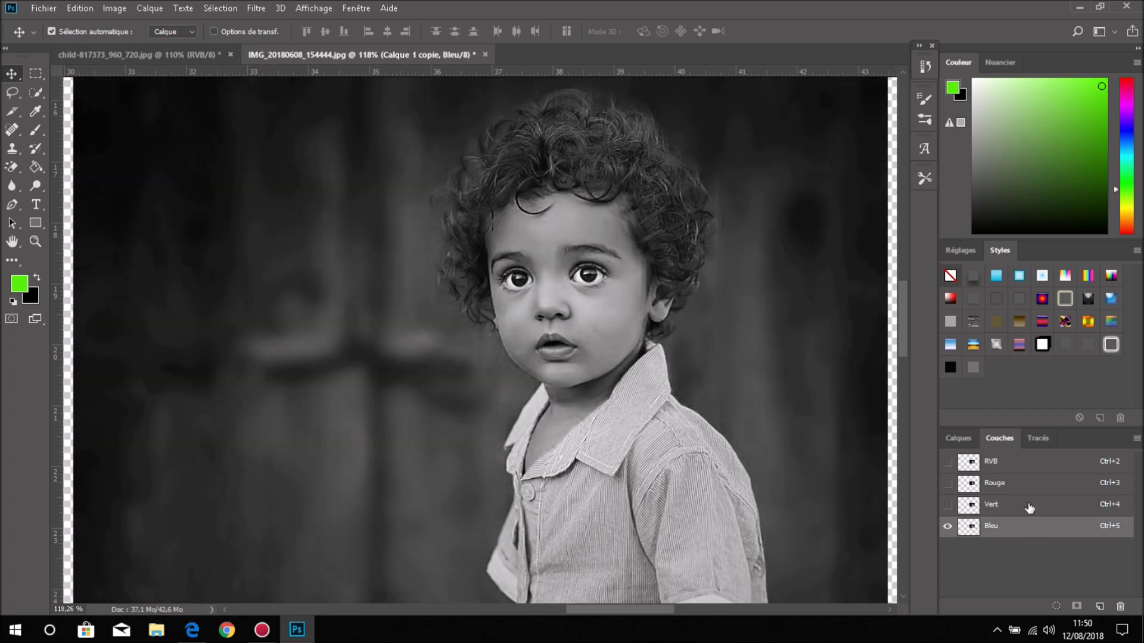
{"action": "left_click", "coordinate": [1029, 507]}
{"action": "left_click", "coordinate": [1029, 485]}
{"action": "left_click", "coordinate": [1030, 508]}
{"action": "left_click", "coordinate": [1035, 512]}
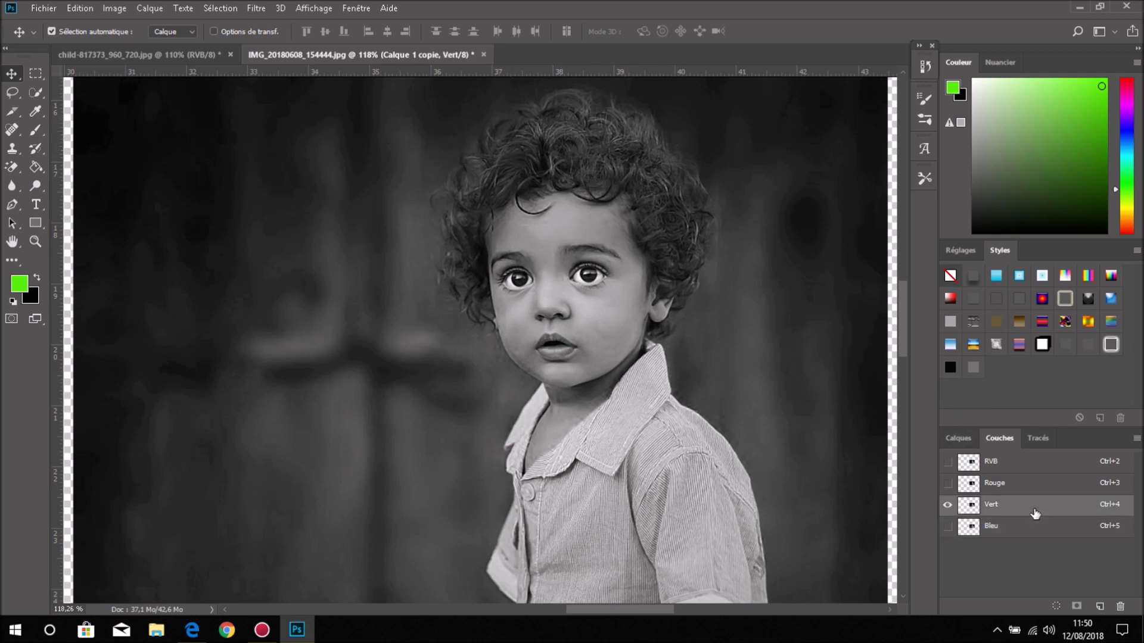
Recompare channel contrast, settle on Bleu, and duplicate it as Bleu copie
{"action": "left_click", "coordinate": [1033, 486]}
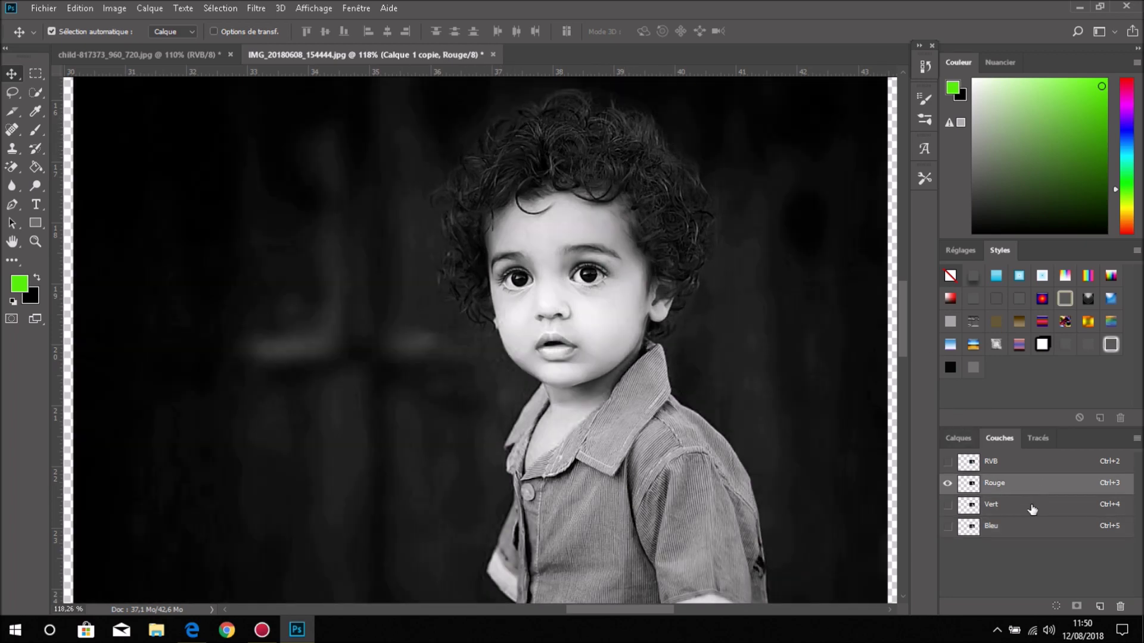
{"action": "left_click", "coordinate": [1032, 508]}
{"action": "left_click", "coordinate": [1029, 527]}
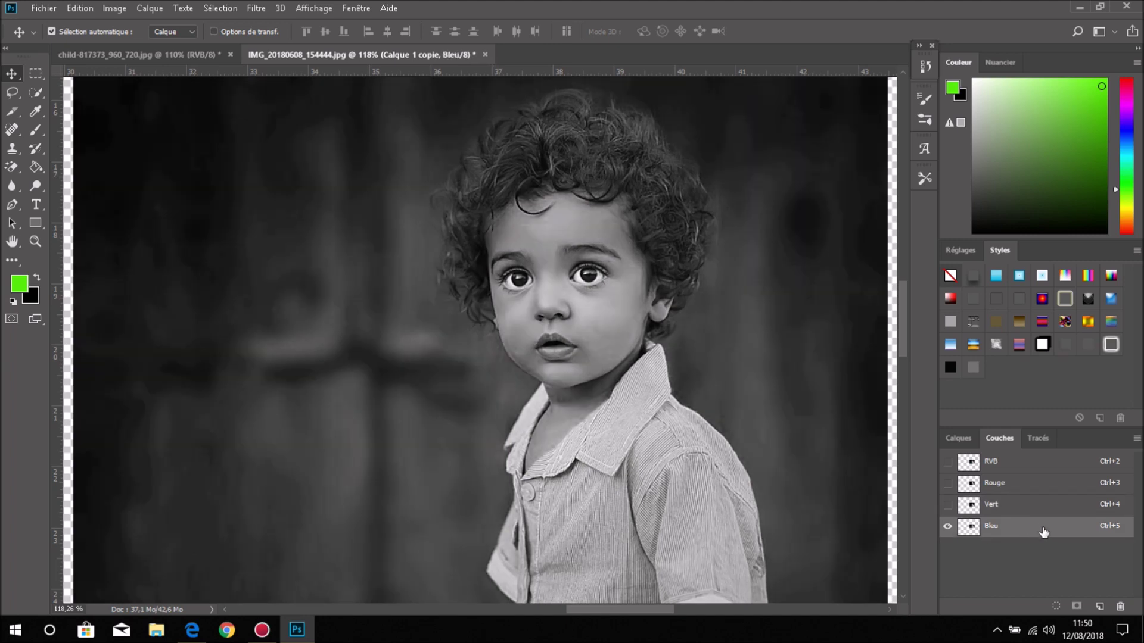
{"action": "left_click", "coordinate": [1034, 507]}
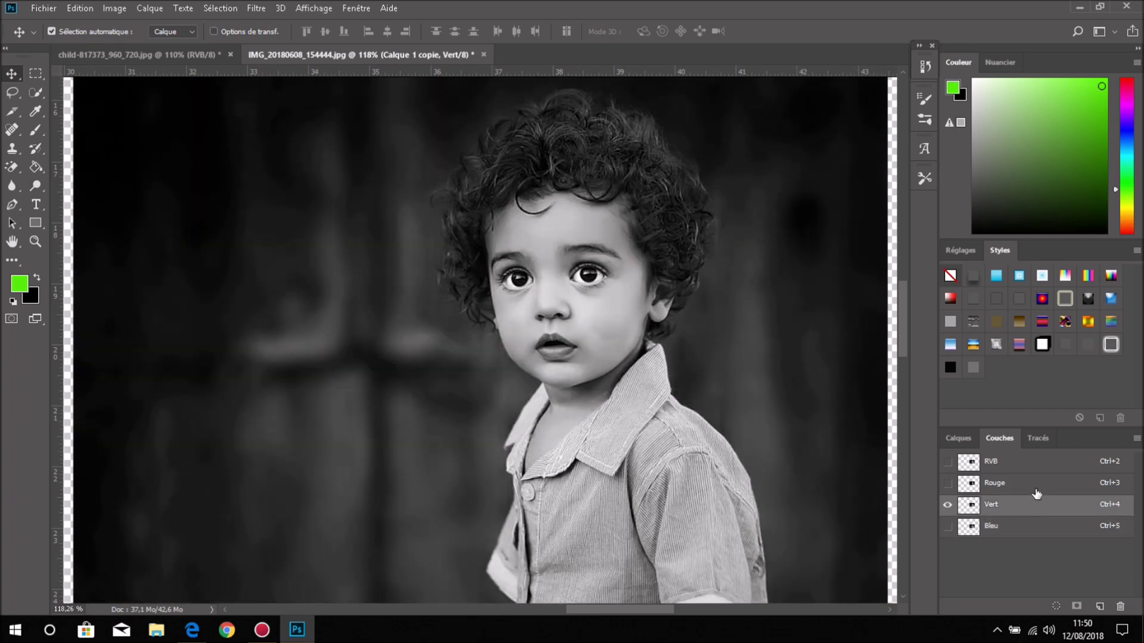
{"action": "left_click", "coordinate": [1034, 490]}
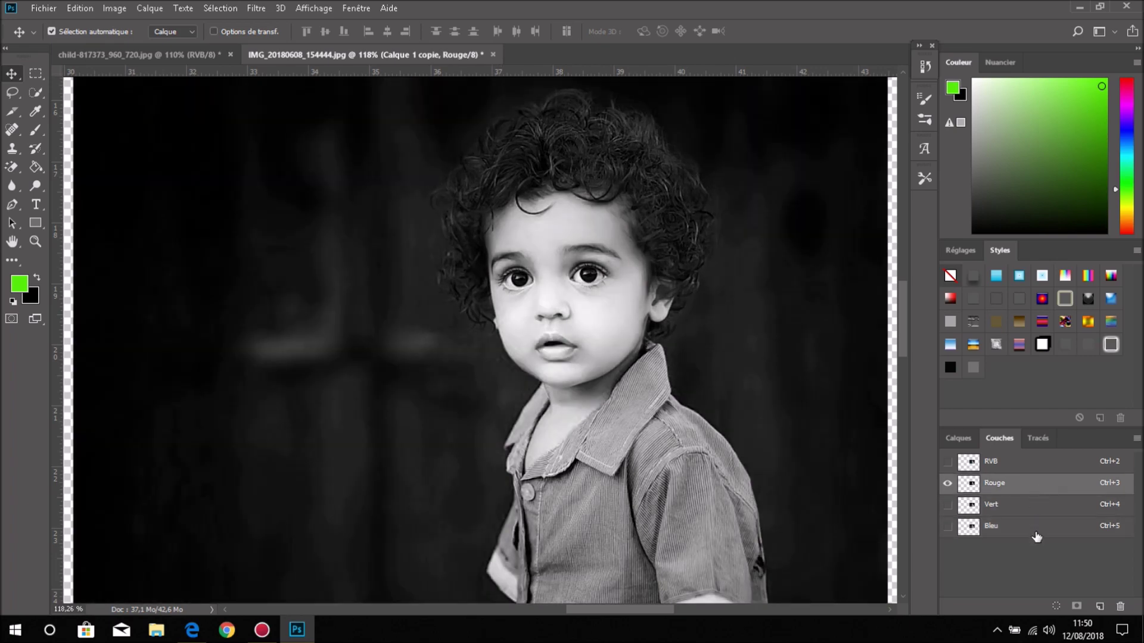
{"action": "left_click", "coordinate": [1040, 530]}
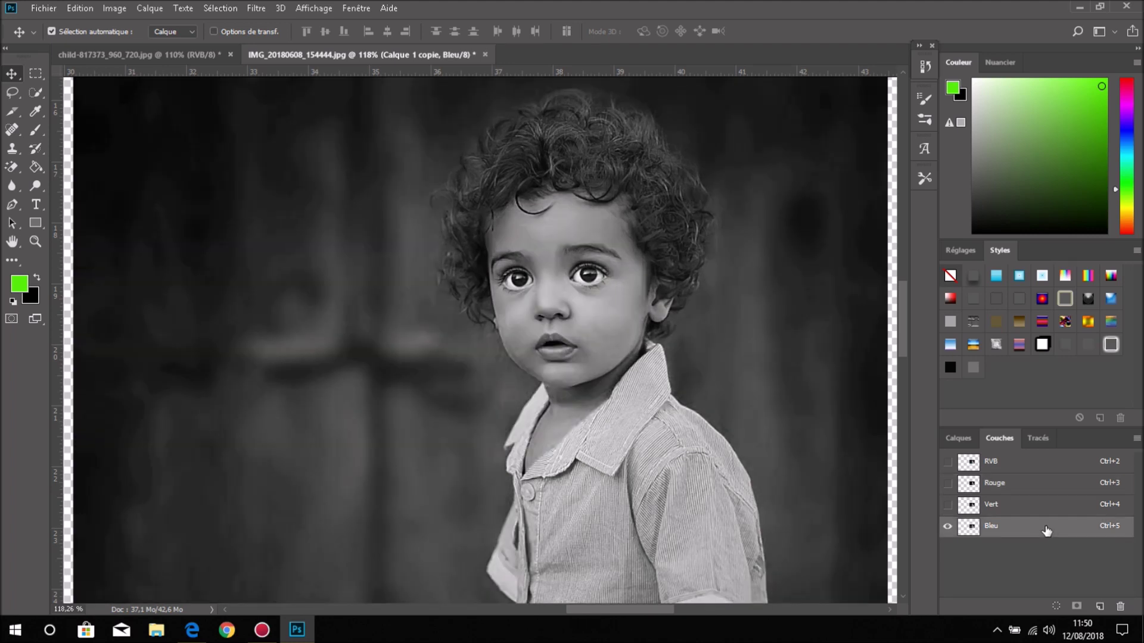
{"action": "left_click_drag", "start_coordinate": [1051, 530], "coordinate": [1101, 606]}
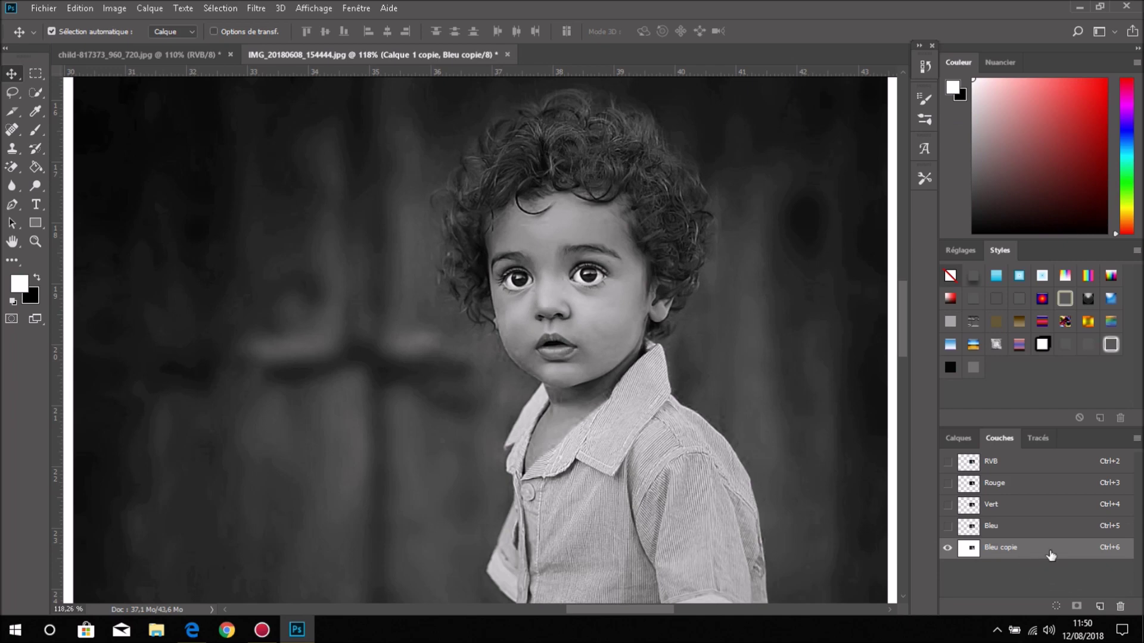
Apply an Image > Réglages > Seuil threshold of 99 to the Bleu copie channel
{"action": "left_click", "coordinate": [113, 5]}
{"action": "mouse_move", "coordinate": [130, 44]}
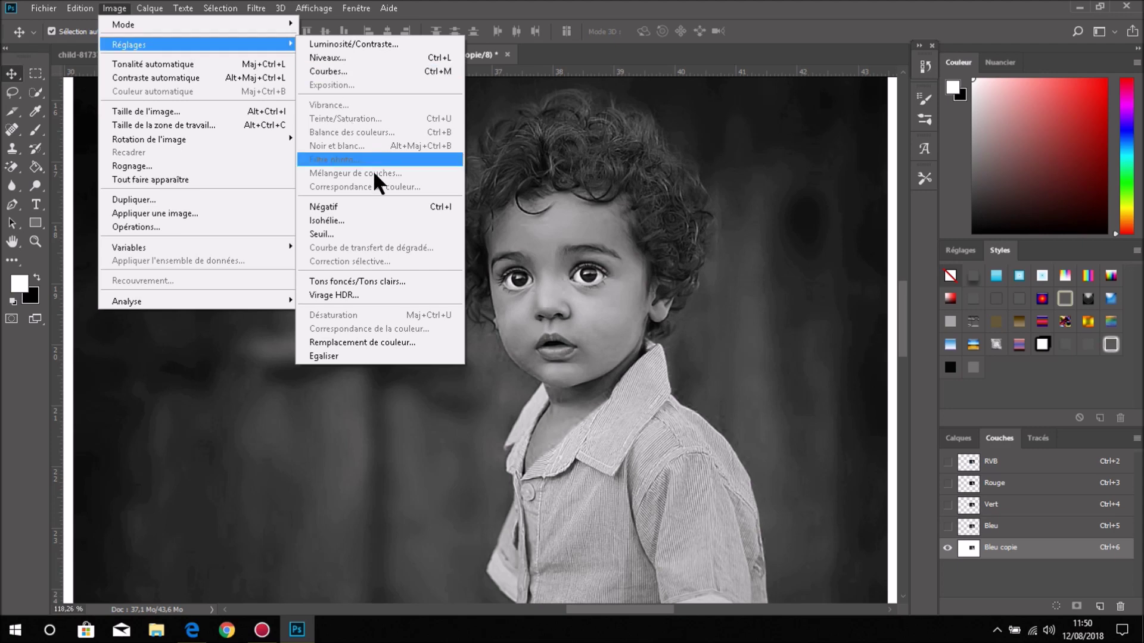
{"action": "left_click", "coordinate": [404, 235]}
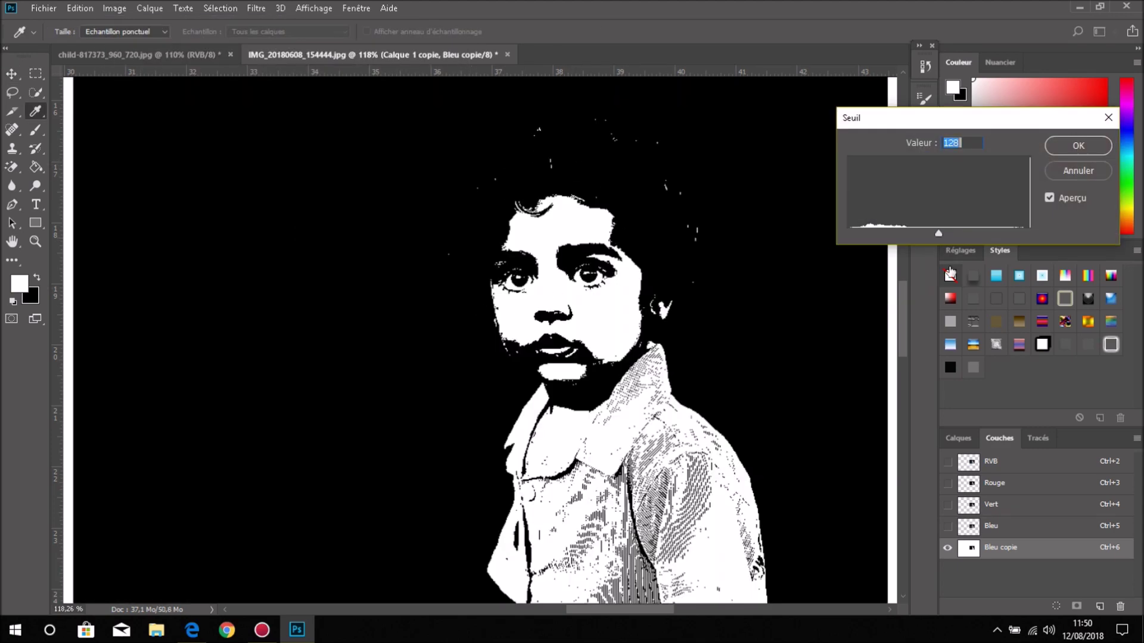
{"action": "left_click_drag", "start_coordinate": [939, 233], "coordinate": [890, 233]}
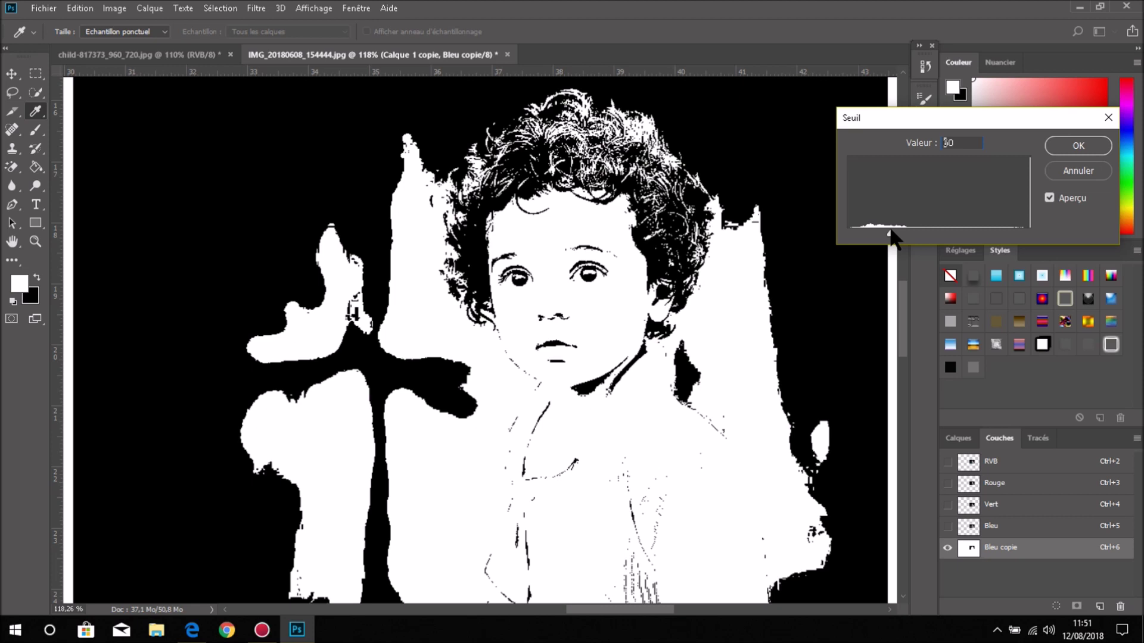
{"action": "left_click", "coordinate": [1066, 144]}
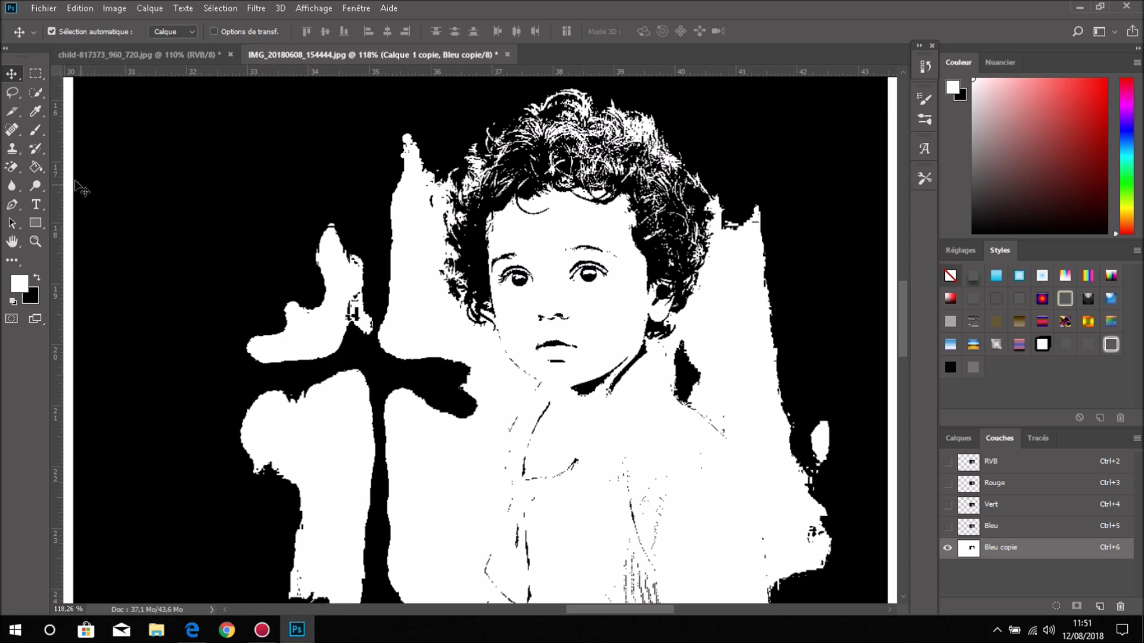
{"action": "left_click", "coordinate": [37, 128]}
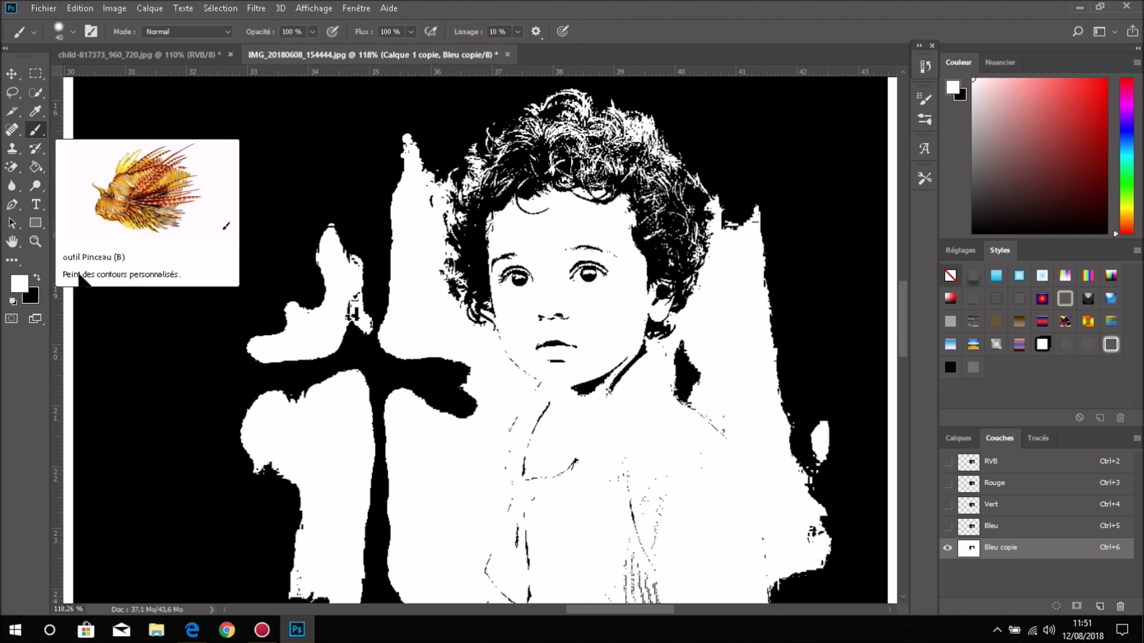
Paint the left background of Bleu copie black with a 0%-hardness brush, resized from 286 to 217 px
{"action": "mouse_move", "coordinate": [271, 333]}
{"action": "left_mouse_down"}
{"action": "mouse_move", "coordinate": [262, 357]}
{"action": "mouse_move", "coordinate": [274, 362]}
{"action": "left_mouse_up"}
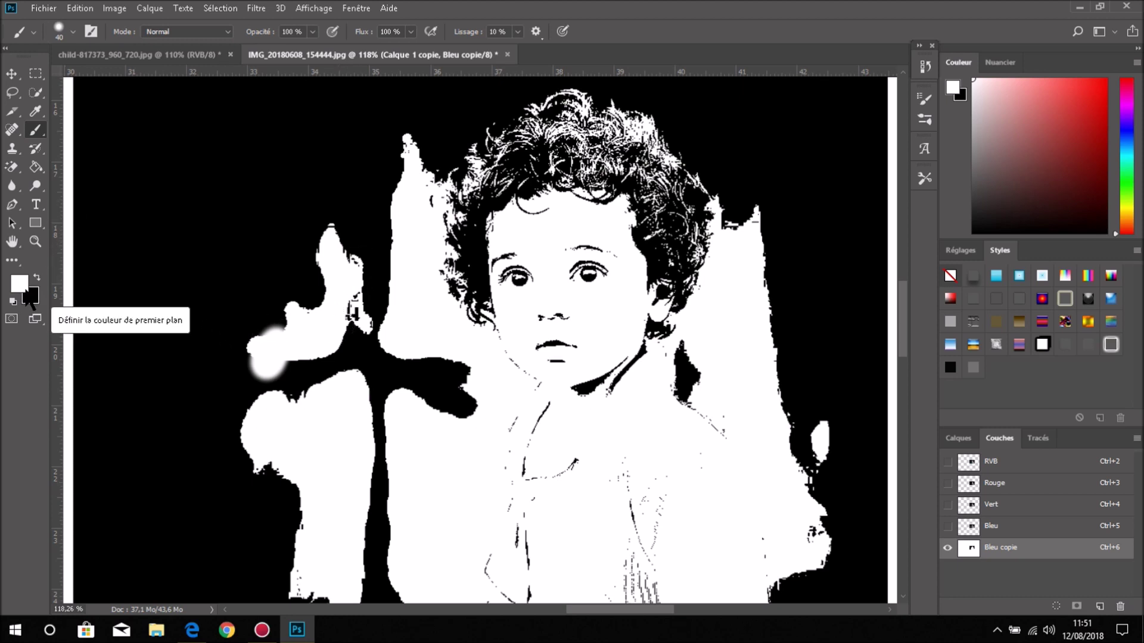
{"action": "key", "text": "x"}
{"action": "key", "text": "x"}
{"action": "key", "text": "x"}
{"action": "key", "text": "x"}
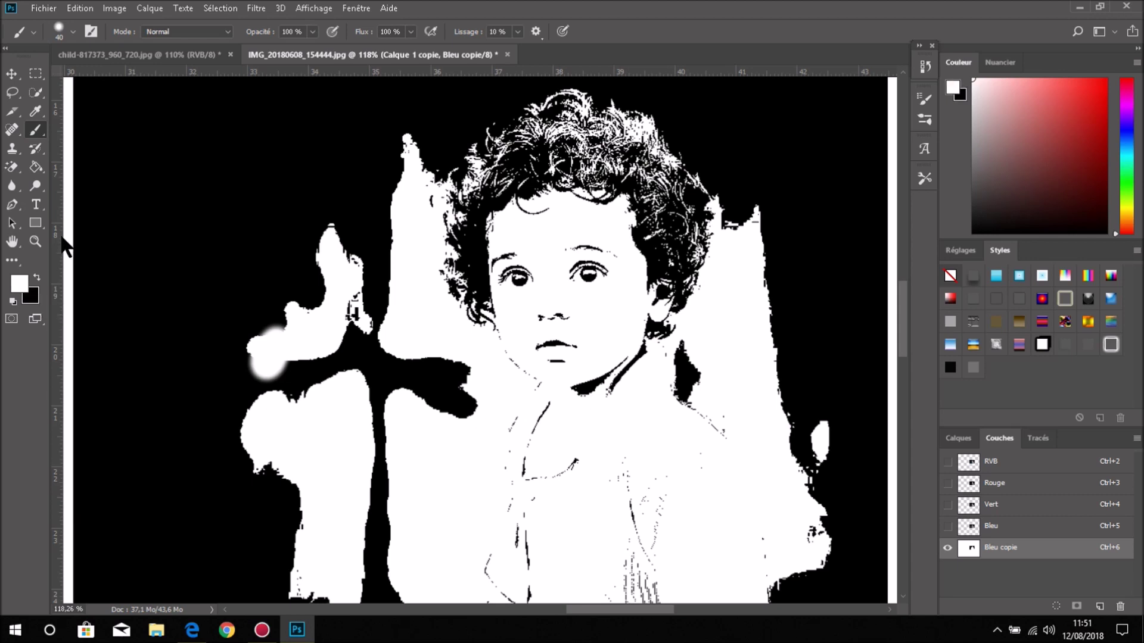
{"action": "key", "text": "x"}
{"action": "left_click_drag", "start_coordinate": [266, 340], "coordinate": [271, 411]}
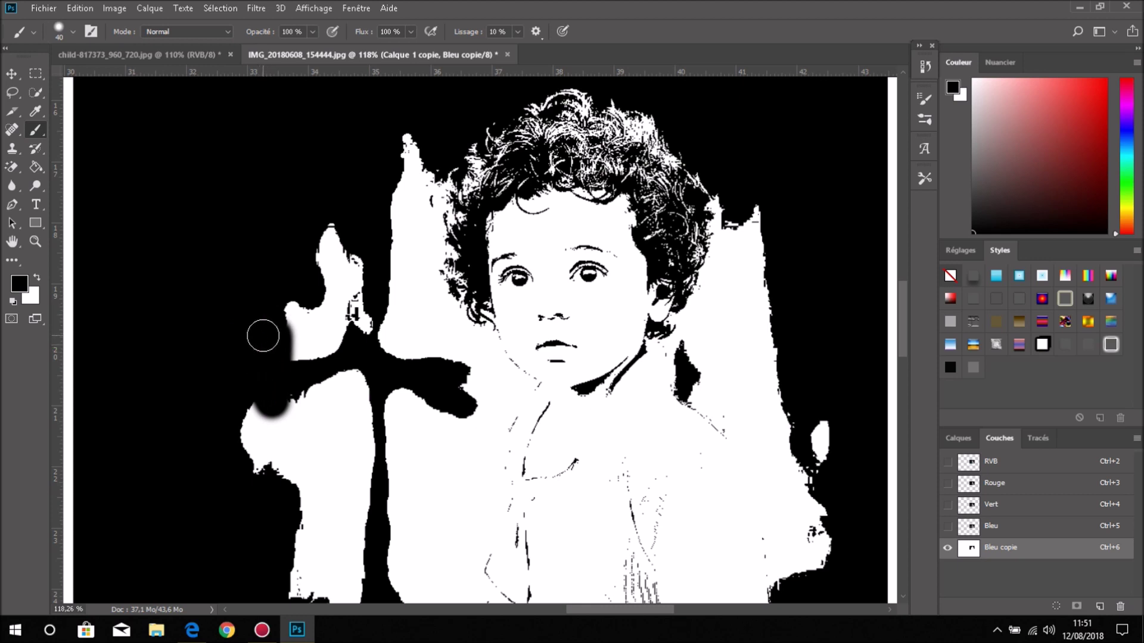
{"action": "key", "text": "alt"}
{"action": "left_click_drag", "start_coordinate": [262, 338], "coordinate": [263, 342]}
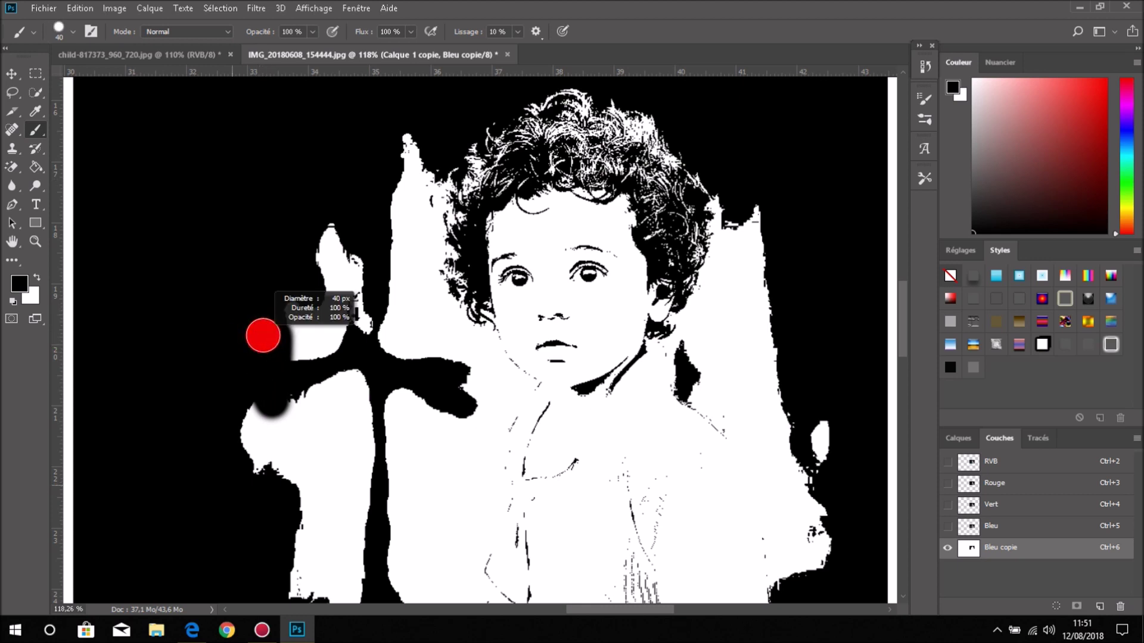
{"action": "mouse_move", "coordinate": [263, 335]}
{"action": "left_mouse_down"}
{"action": "mouse_move", "coordinate": [333, 490]}
{"action": "mouse_move", "coordinate": [332, 387]}
{"action": "mouse_move", "coordinate": [329, 511]}
{"action": "left_mouse_up"}
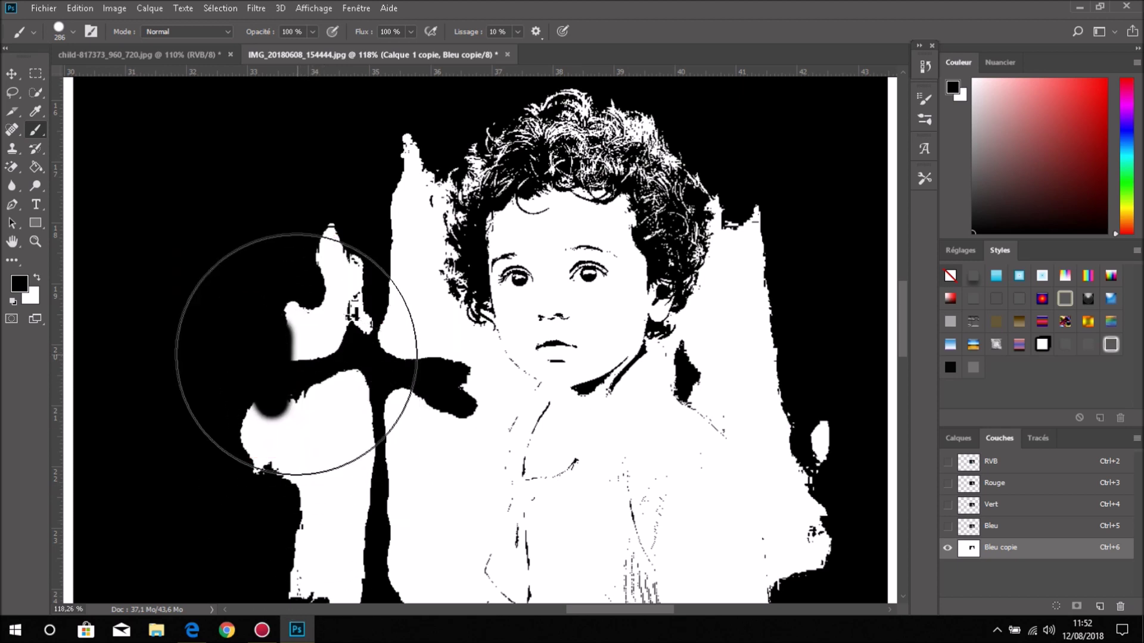
{"action": "mouse_move", "coordinate": [296, 354]}
{"action": "left_mouse_down"}
{"action": "mouse_move", "coordinate": [245, 381]}
{"action": "mouse_move", "coordinate": [291, 270]}
{"action": "mouse_move", "coordinate": [276, 459]}
{"action": "mouse_move", "coordinate": [288, 465]}
{"action": "mouse_move", "coordinate": [280, 473]}
{"action": "mouse_move", "coordinate": [310, 560]}
{"action": "mouse_move", "coordinate": [332, 493]}
{"action": "mouse_move", "coordinate": [325, 470]}
{"action": "mouse_move", "coordinate": [349, 302]}
{"action": "mouse_move", "coordinate": [345, 191]}
{"action": "left_mouse_up"}
Paint the boy's eyes, face marks and forehead hairline white with a 99 px brush
{"action": "key", "text": "x"}
{"action": "scroll", "coordinate": [658, 409], "scroll_direction": "up", "scroll_amount": 1}
{"action": "left_click_drag", "start_coordinate": [657, 404], "coordinate": [643, 406]}
{"action": "mouse_move", "coordinate": [633, 202]}
{"action": "left_mouse_down"}
{"action": "mouse_move", "coordinate": [602, 225]}
{"action": "mouse_move", "coordinate": [613, 261]}
{"action": "mouse_move", "coordinate": [572, 183]}
{"action": "mouse_move", "coordinate": [643, 184]}
{"action": "mouse_move", "coordinate": [644, 270]}
{"action": "left_mouse_up"}
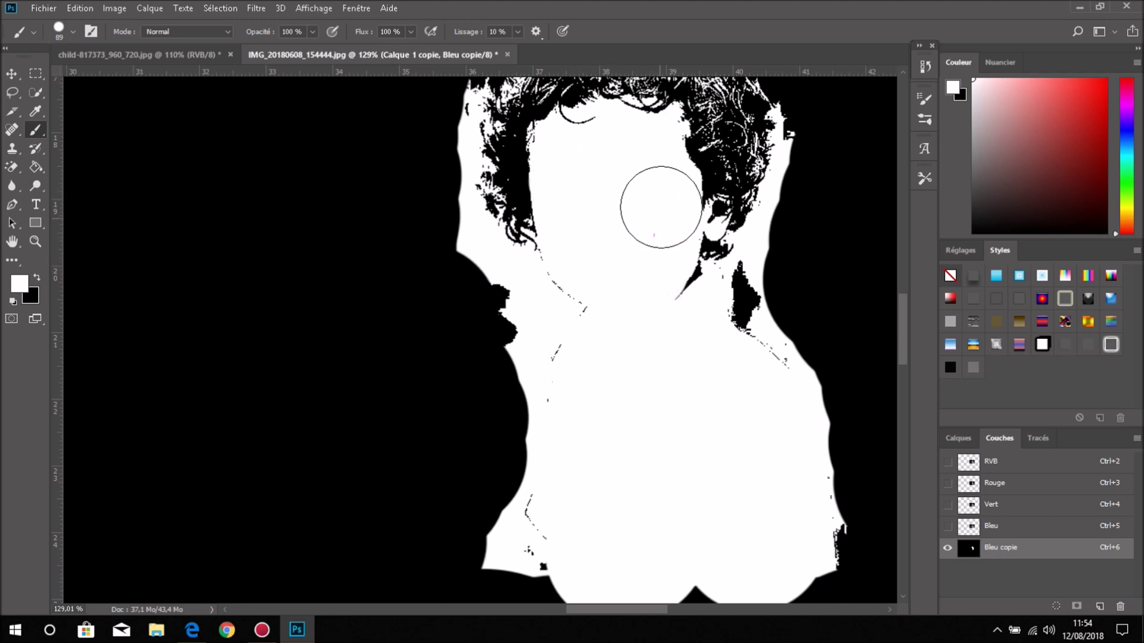
{"action": "scroll", "coordinate": [656, 212], "scroll_direction": "up", "scroll_amount": 3}
{"action": "mouse_move", "coordinate": [658, 217]}
{"action": "left_mouse_down"}
{"action": "mouse_move", "coordinate": [651, 224]}
{"action": "mouse_move", "coordinate": [676, 208]}
{"action": "mouse_move", "coordinate": [664, 293]}
{"action": "left_mouse_up"}
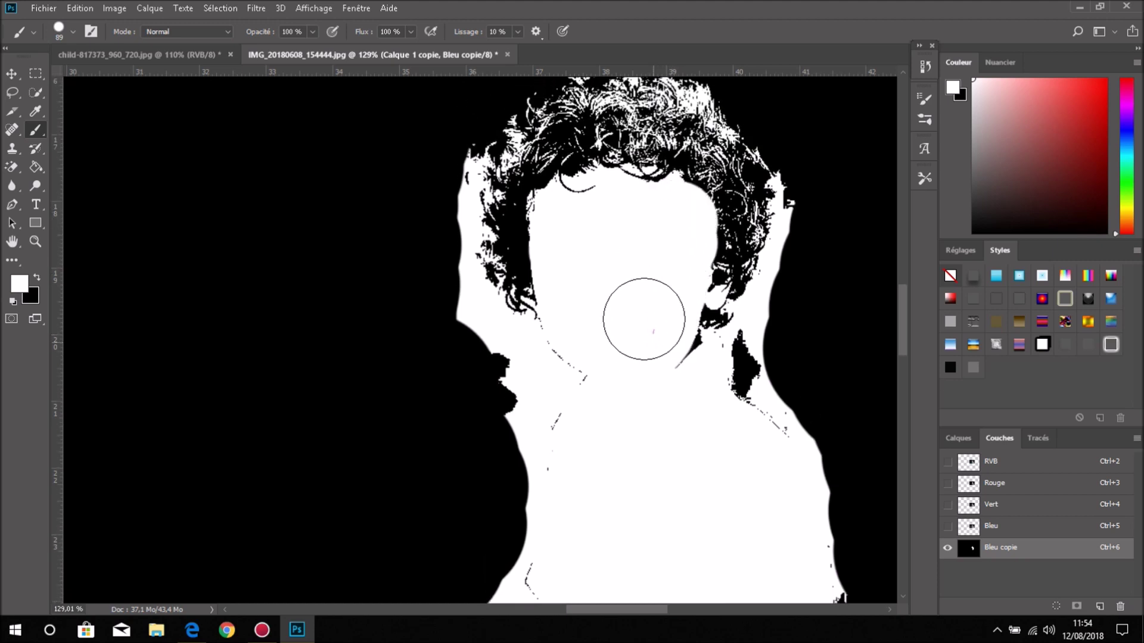
{"action": "mouse_move", "coordinate": [684, 225]}
{"action": "left_mouse_down"}
{"action": "mouse_move", "coordinate": [680, 197]}
{"action": "mouse_move", "coordinate": [626, 167]}
{"action": "mouse_move", "coordinate": [574, 191]}
{"action": "mouse_move", "coordinate": [561, 226]}
{"action": "mouse_move", "coordinate": [594, 281]}
{"action": "mouse_move", "coordinate": [584, 274]}
{"action": "mouse_move", "coordinate": [634, 219]}
{"action": "left_mouse_up"}
{"action": "scroll", "coordinate": [645, 225], "scroll_direction": "up", "scroll_amount": 2}
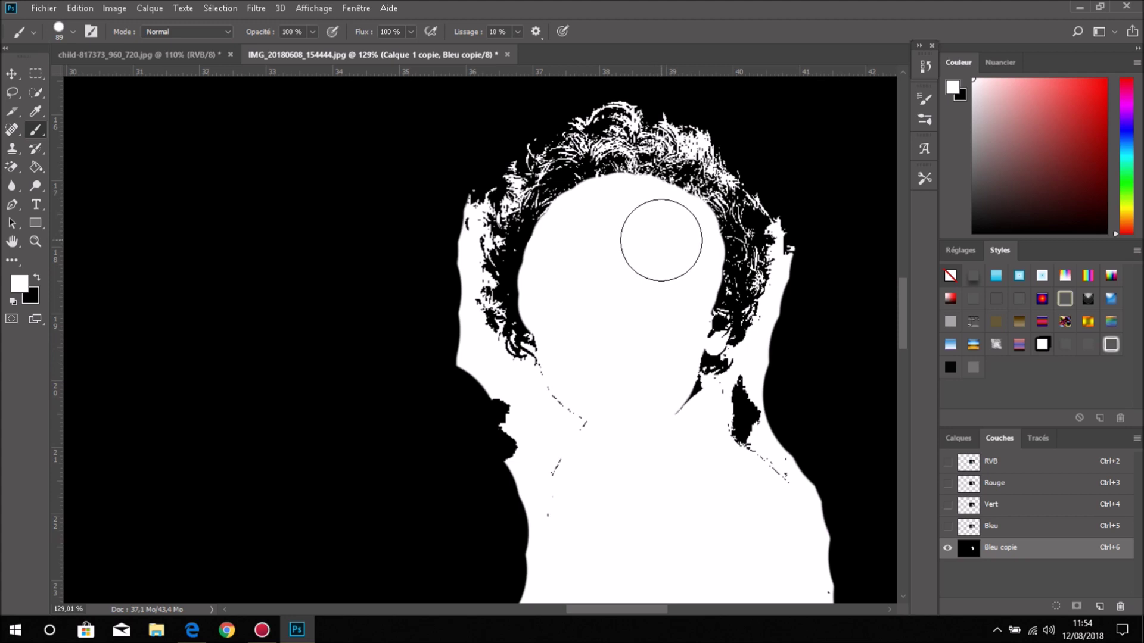
Paint hair strands near the ear white with a 0%-hardness 92 px brush, then the chin with 61 px
{"action": "right_click", "coordinate": [663, 241], "text": "alt"}
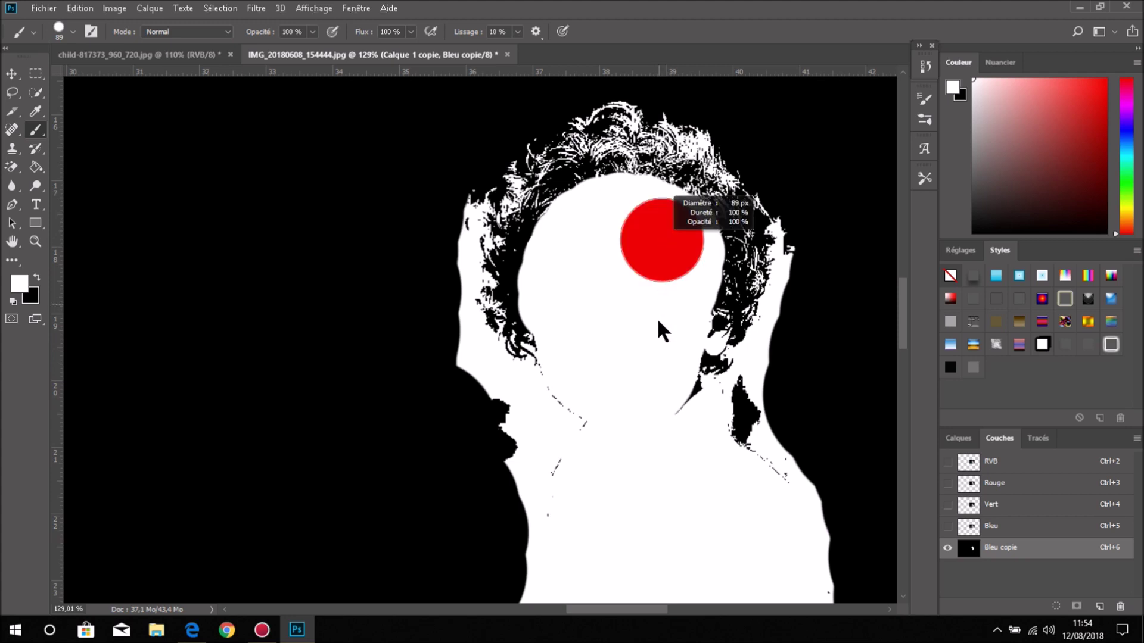
{"action": "left_click_drag", "start_coordinate": [659, 312], "coordinate": [661, 148]}
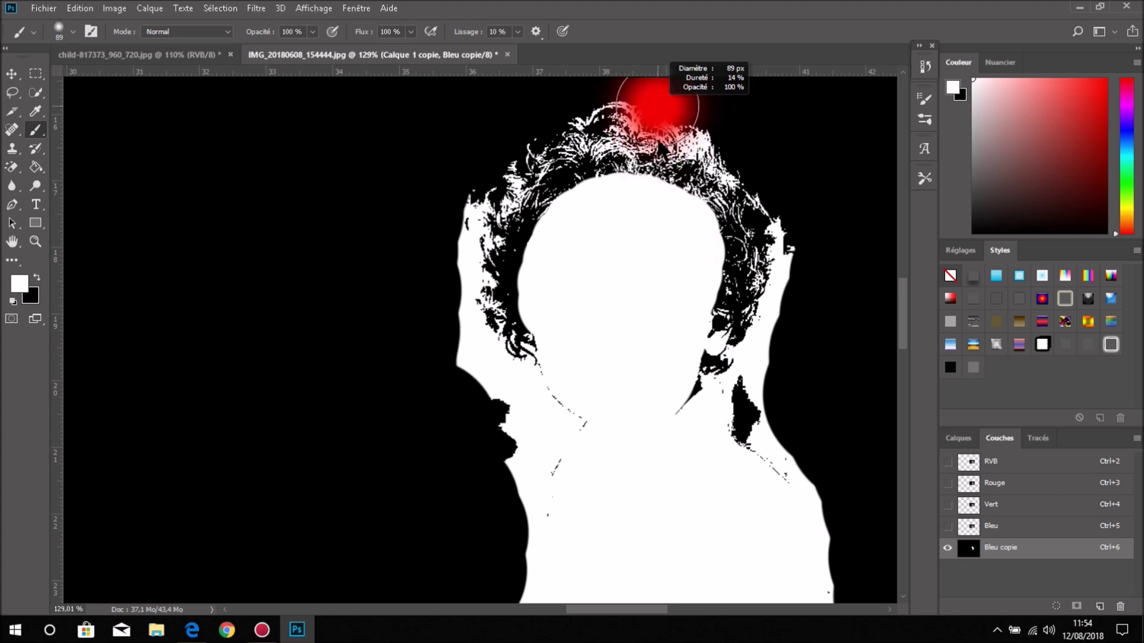
{"action": "left_click_drag", "start_coordinate": [634, 343], "coordinate": [637, 286]}
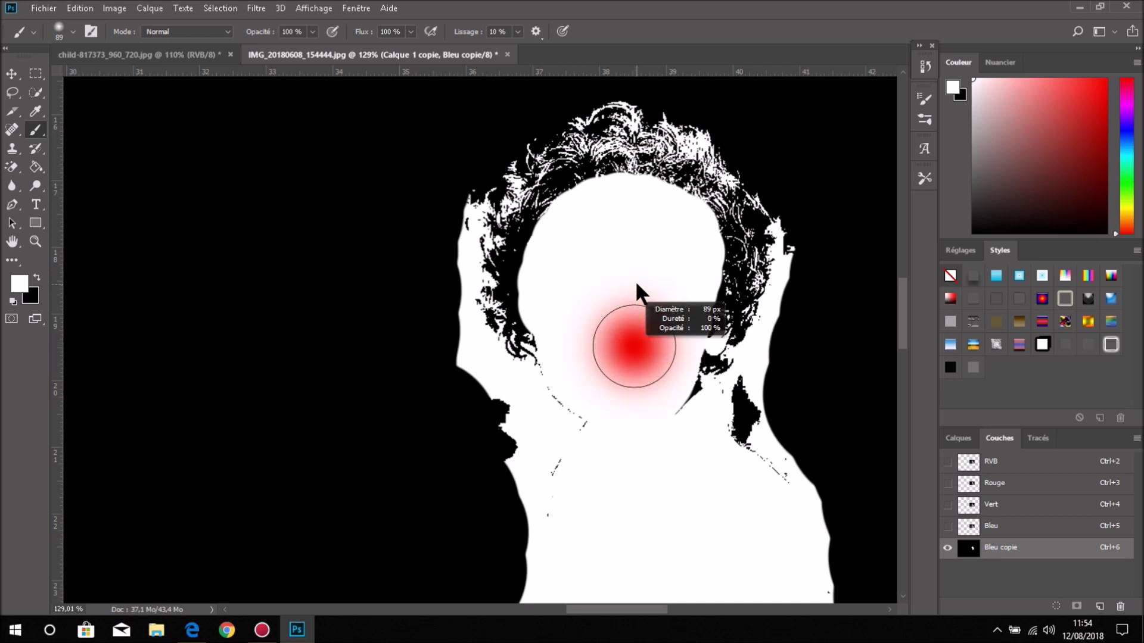
{"action": "left_click_drag", "start_coordinate": [636, 285], "coordinate": [638, 279]}
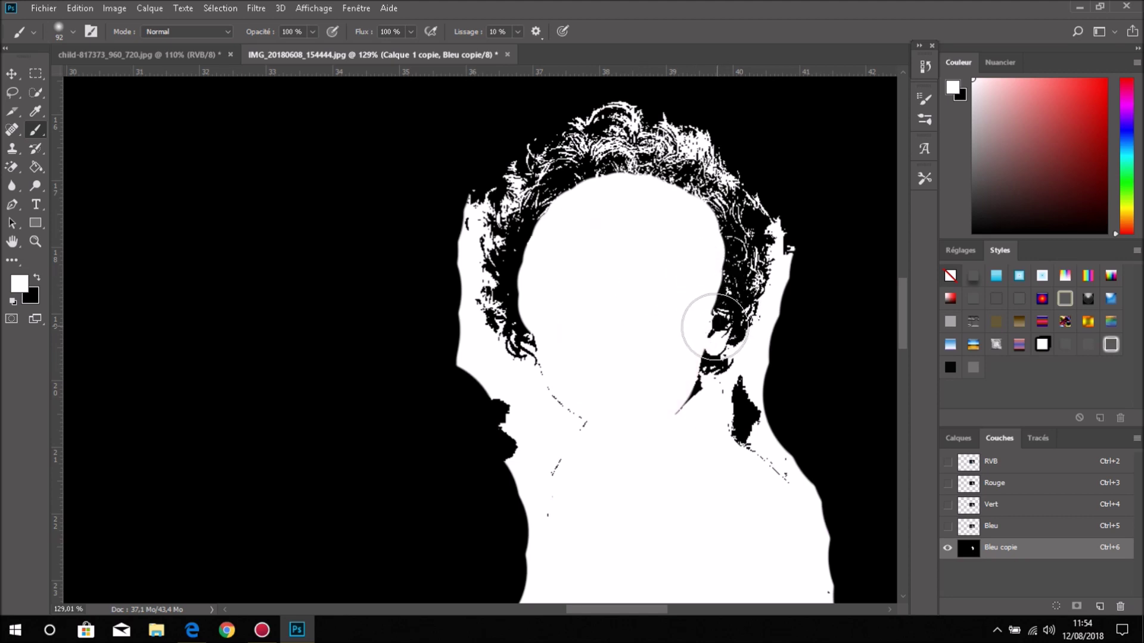
{"action": "mouse_move", "coordinate": [703, 325]}
{"action": "left_mouse_down"}
{"action": "mouse_move", "coordinate": [677, 367]}
{"action": "mouse_move", "coordinate": [719, 294]}
{"action": "mouse_move", "coordinate": [724, 274]}
{"action": "mouse_move", "coordinate": [711, 307]}
{"action": "mouse_move", "coordinate": [725, 230]}
{"action": "mouse_move", "coordinate": [650, 174]}
{"action": "mouse_move", "coordinate": [613, 169]}
{"action": "mouse_move", "coordinate": [584, 185]}
{"action": "mouse_move", "coordinate": [567, 217]}
{"action": "left_mouse_up"}
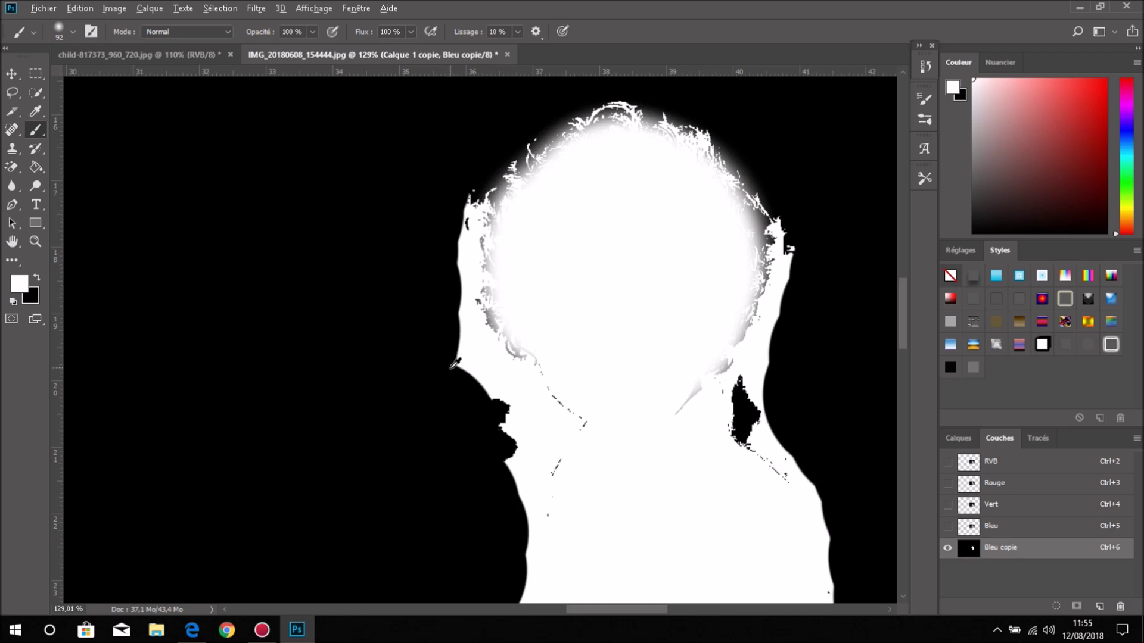
{"action": "right_click", "coordinate": [383, 342], "text": "alt"}
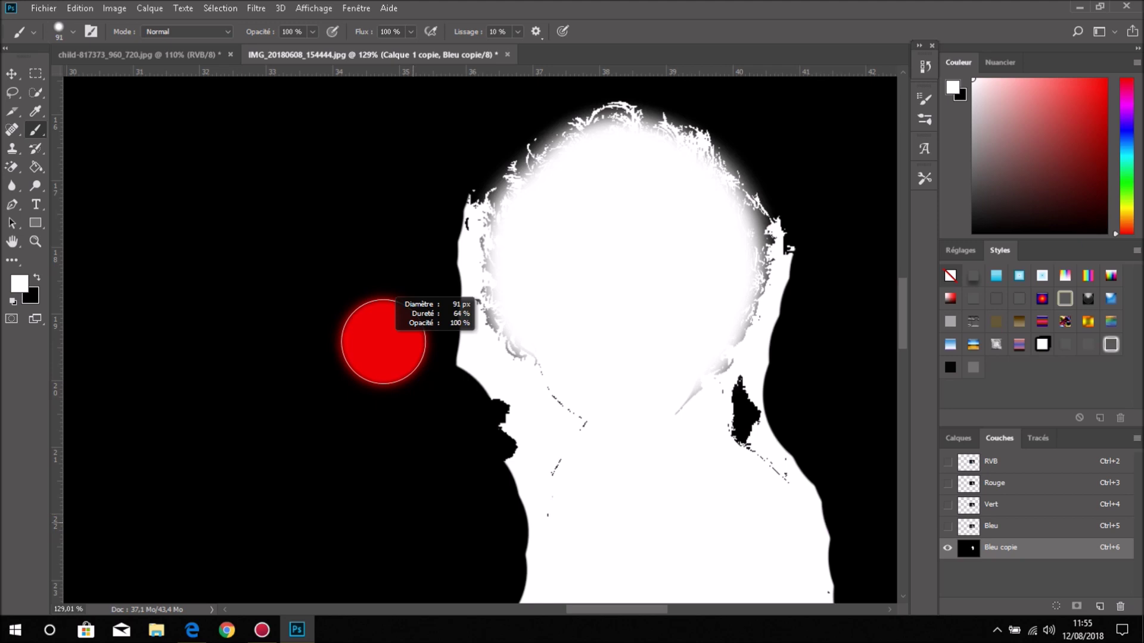
{"action": "left_click_drag", "start_coordinate": [383, 342], "coordinate": [385, 343]}
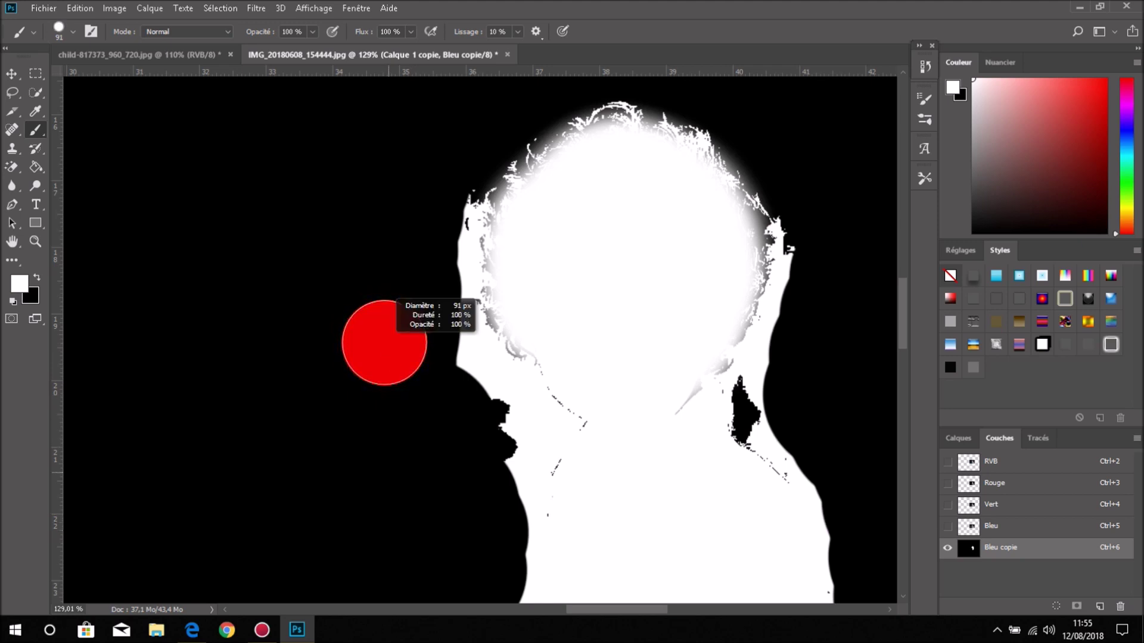
{"action": "left_click_drag", "start_coordinate": [391, 447], "coordinate": [382, 455]}
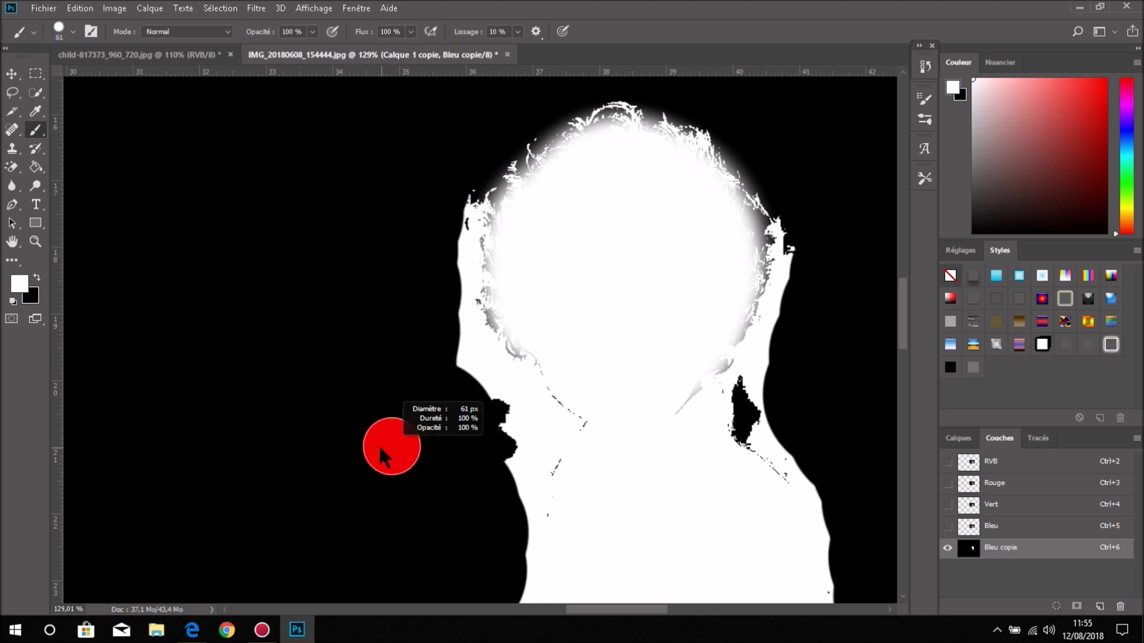
{"action": "mouse_move", "coordinate": [491, 420]}
{"action": "left_mouse_down"}
{"action": "mouse_move", "coordinate": [501, 446]}
{"action": "mouse_move", "coordinate": [518, 451]}
{"action": "mouse_move", "coordinate": [485, 427]}
{"action": "mouse_move", "coordinate": [507, 442]}
{"action": "mouse_move", "coordinate": [501, 470]}
{"action": "mouse_move", "coordinate": [516, 450]}
{"action": "left_mouse_up"}
Trim the neck, right shoulder, left cheek and torso bottom in black, then load Bleu copie as a selection
{"action": "key", "text": "x"}
{"action": "left_click_drag", "start_coordinate": [766, 409], "coordinate": [824, 459]}
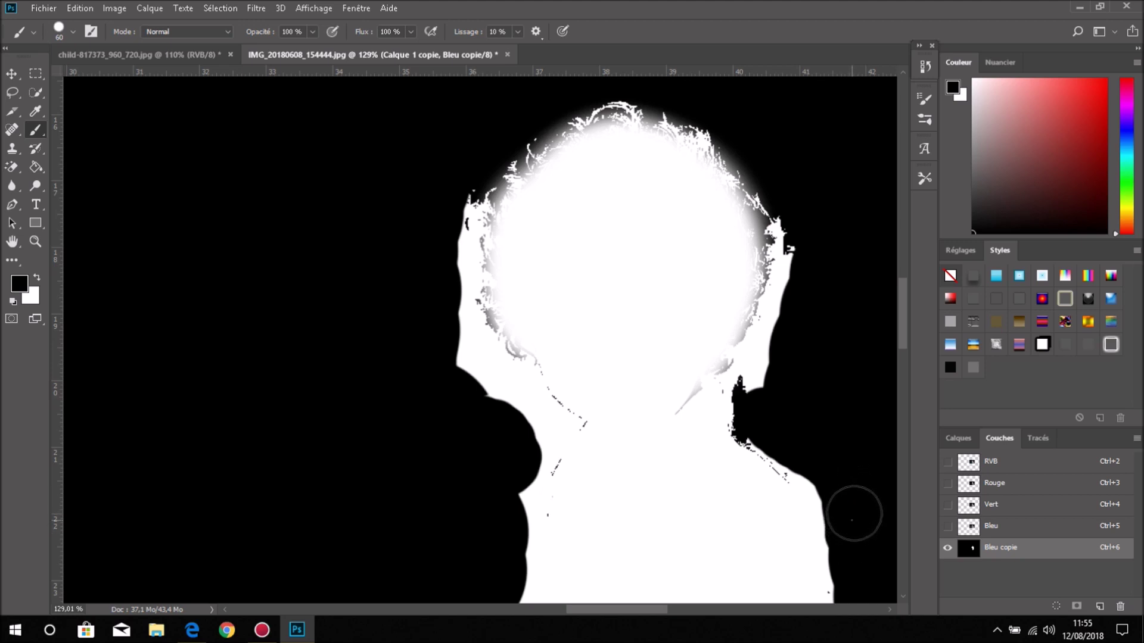
{"action": "mouse_move", "coordinate": [807, 380]}
{"action": "left_mouse_down"}
{"action": "mouse_move", "coordinate": [825, 255]}
{"action": "mouse_move", "coordinate": [763, 391]}
{"action": "mouse_move", "coordinate": [802, 440]}
{"action": "left_mouse_up"}
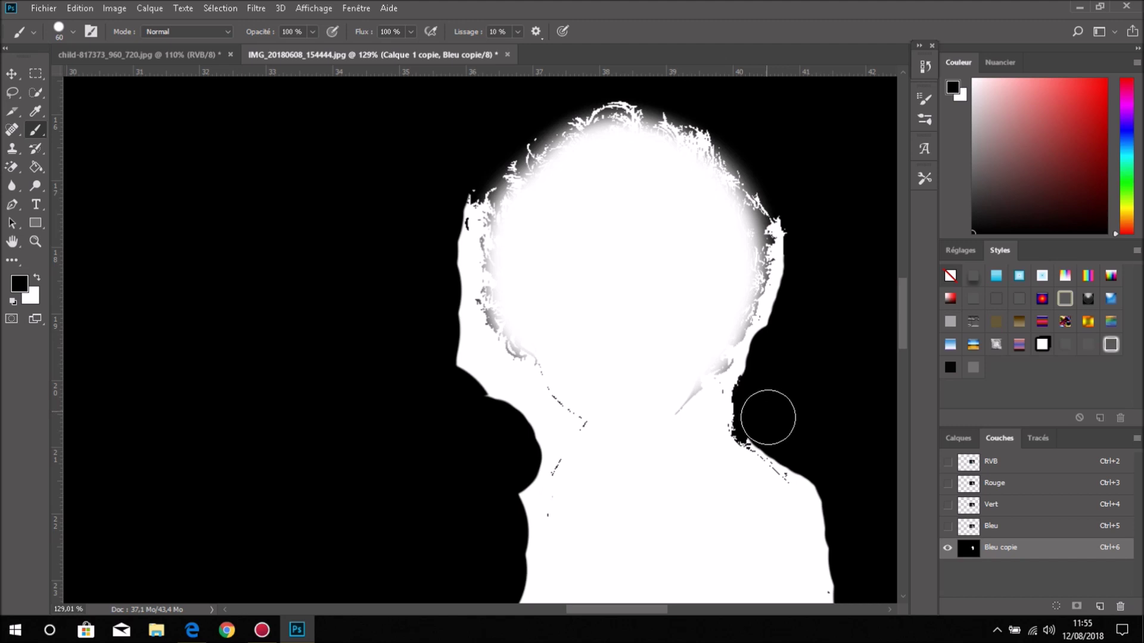
{"action": "mouse_move", "coordinate": [544, 421]}
{"action": "left_mouse_down"}
{"action": "mouse_move", "coordinate": [444, 352]}
{"action": "mouse_move", "coordinate": [469, 380]}
{"action": "left_mouse_up"}
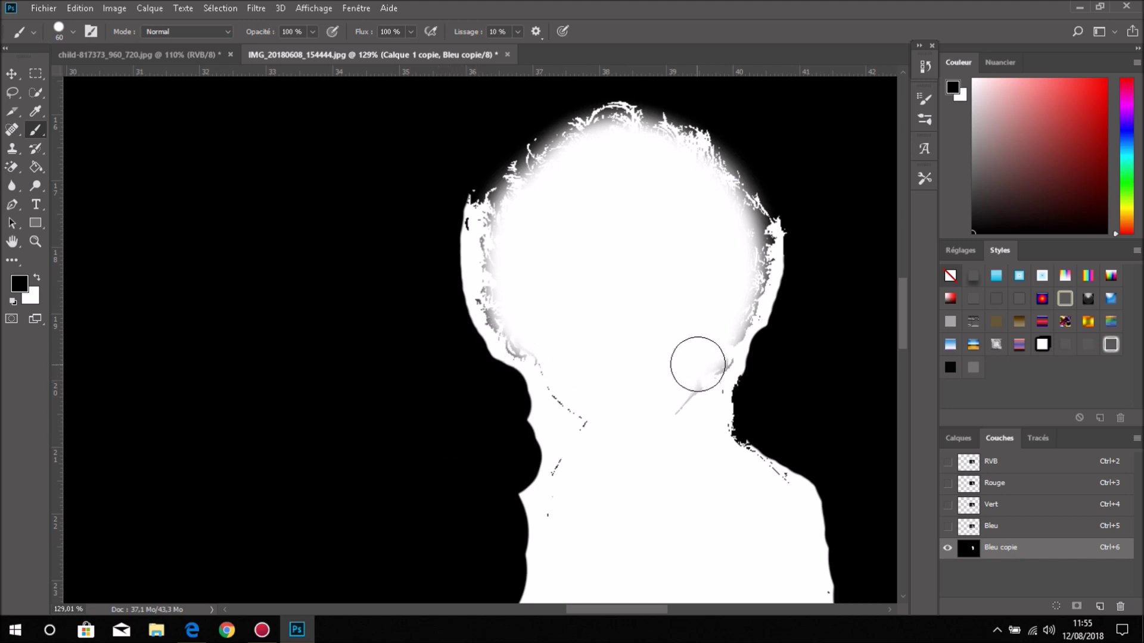
{"action": "scroll", "coordinate": [700, 361], "scroll_direction": "down", "scroll_amount": 2}
{"action": "scroll", "coordinate": [691, 358], "scroll_direction": "down", "scroll_amount": 2}
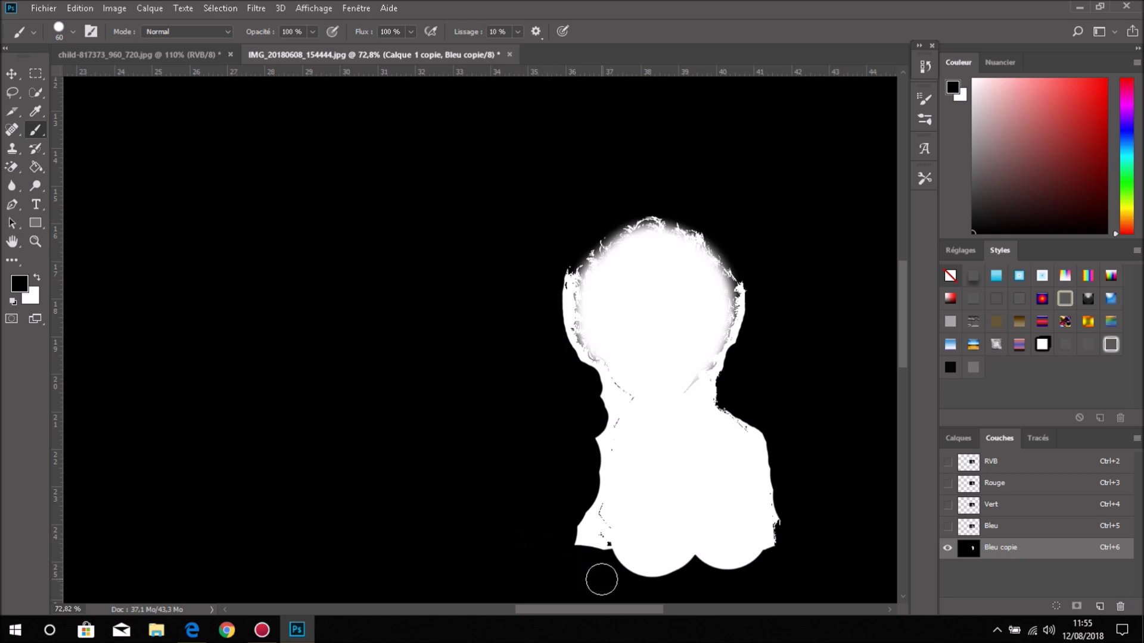
{"action": "left_click_drag", "start_coordinate": [668, 577], "coordinate": [772, 570]}
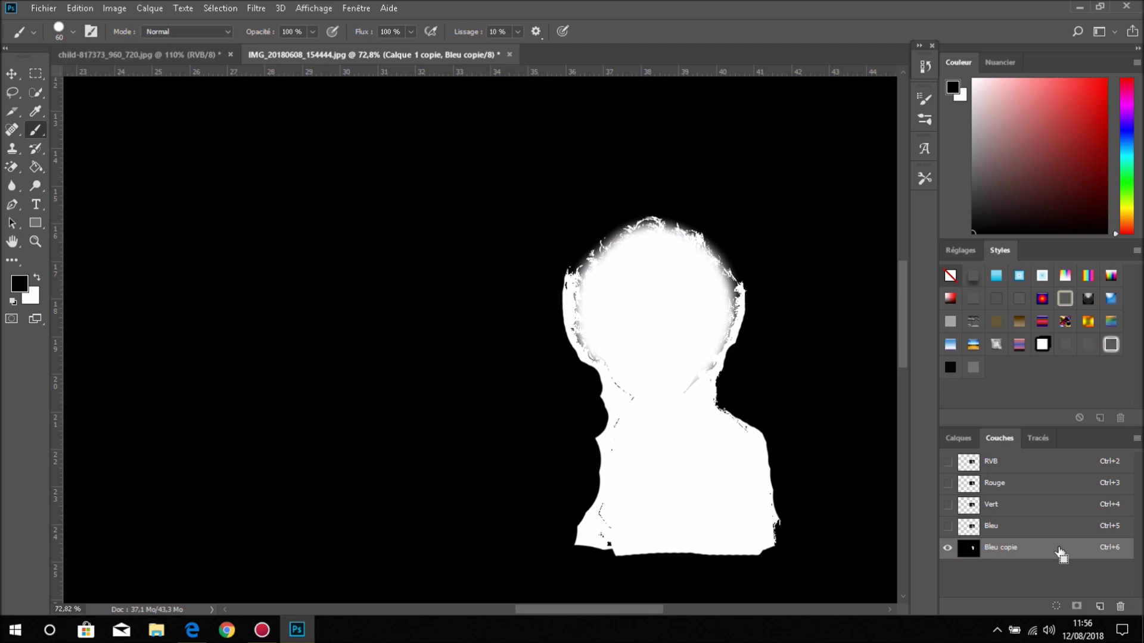
{"action": "left_click", "coordinate": [1061, 549], "text": "ctrl"}
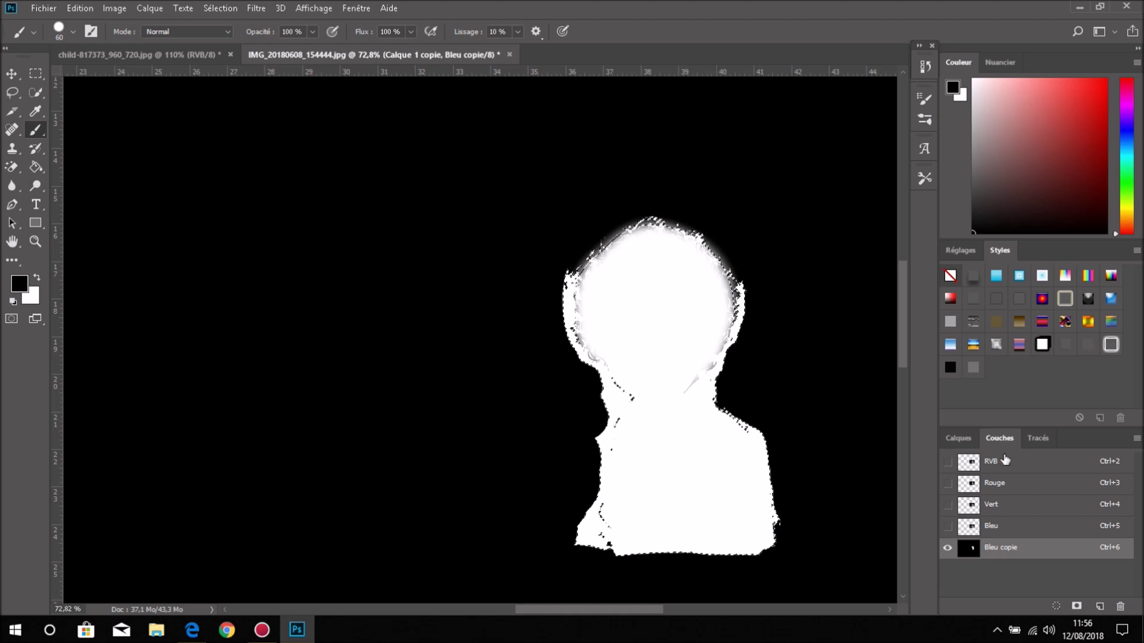
Add a layer mask to Calque 1 copie from the Bleu copie selection and zoom in
{"action": "left_click", "coordinate": [1026, 465]}
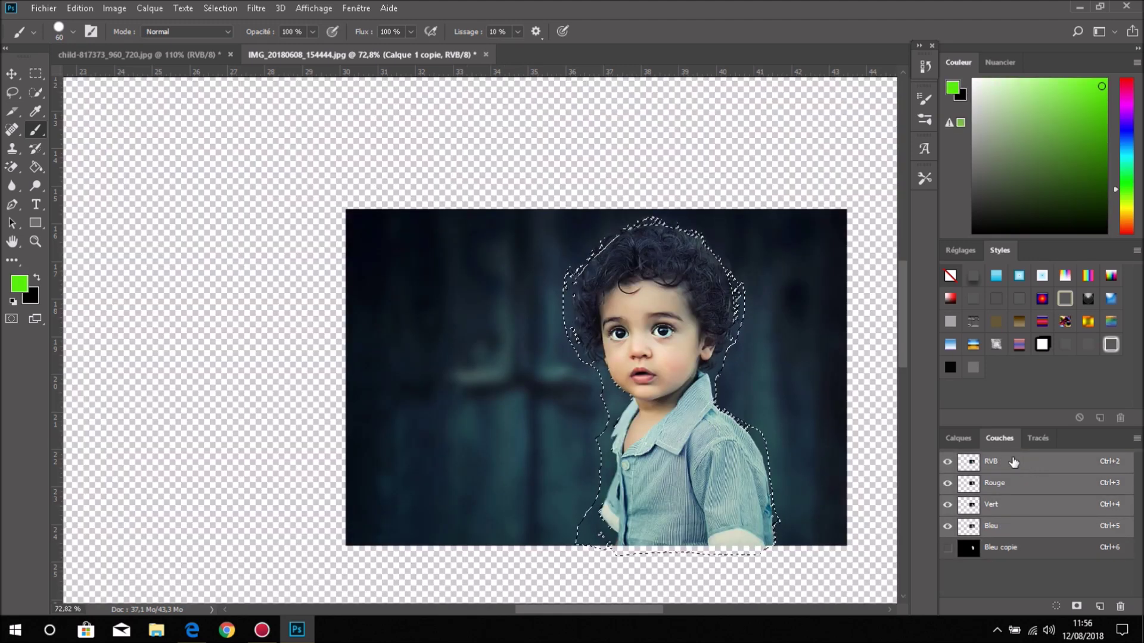
{"action": "left_click", "coordinate": [956, 437]}
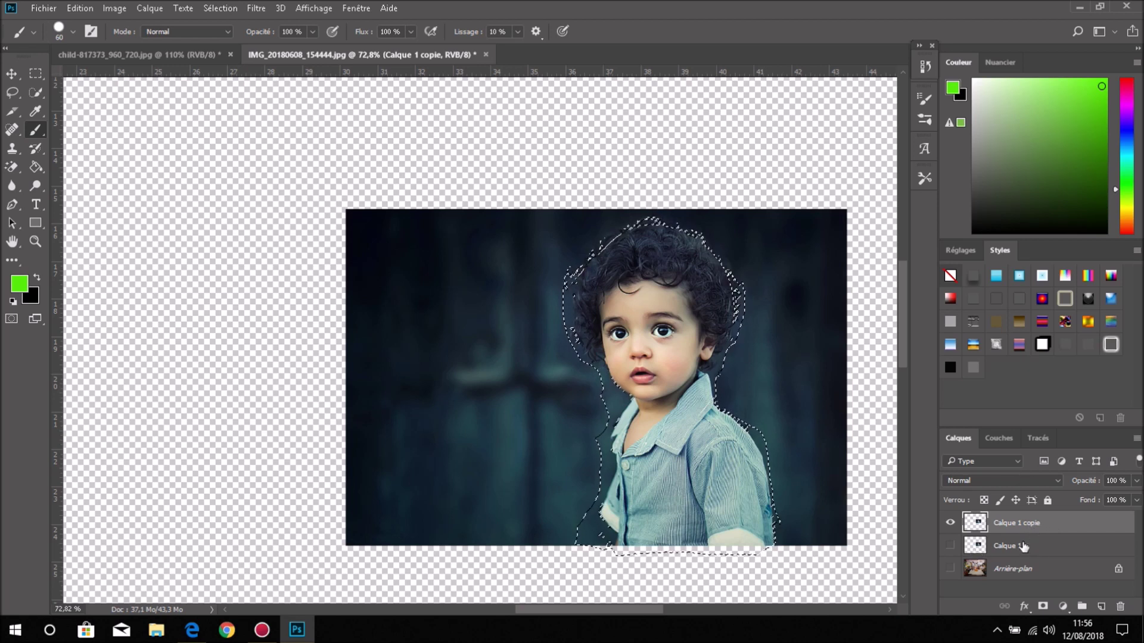
{"action": "left_click", "coordinate": [1043, 606]}
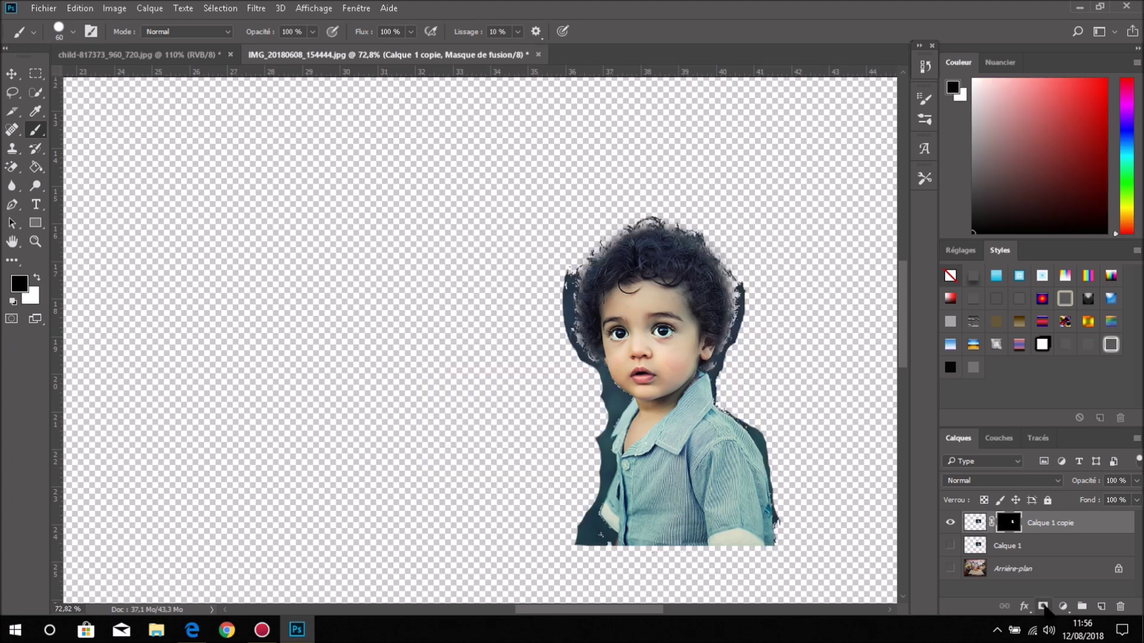
{"action": "scroll", "coordinate": [717, 325], "scroll_direction": "up", "scroll_amount": 2}
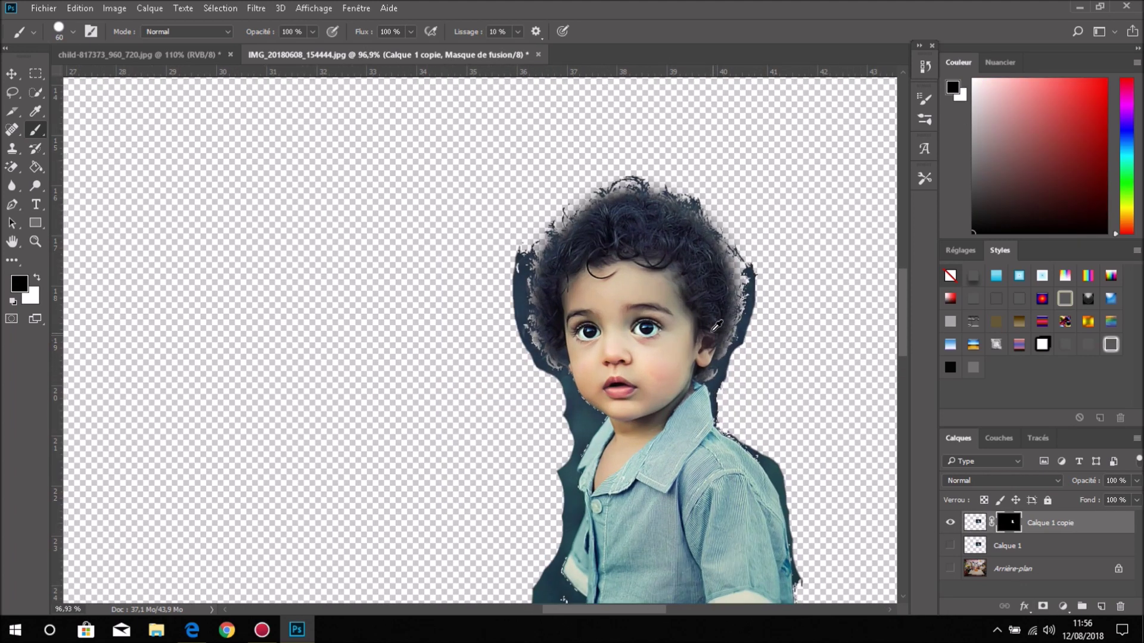
{"action": "scroll", "coordinate": [717, 324], "scroll_direction": "up", "scroll_amount": 2}
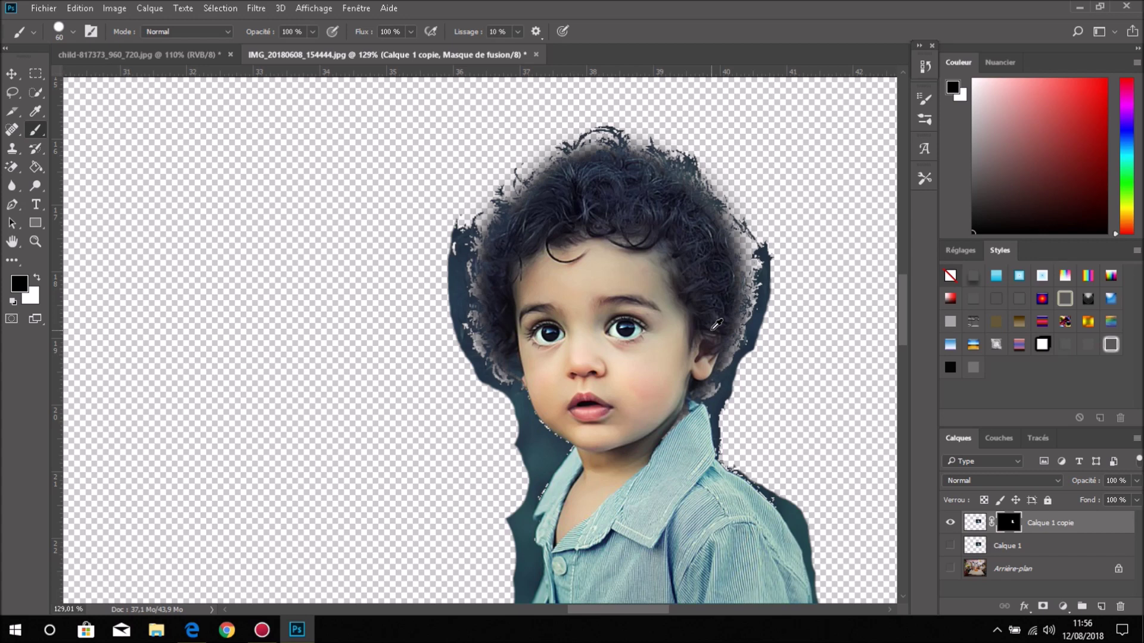
{"action": "scroll", "coordinate": [717, 325], "scroll_direction": "up", "scroll_amount": 1}
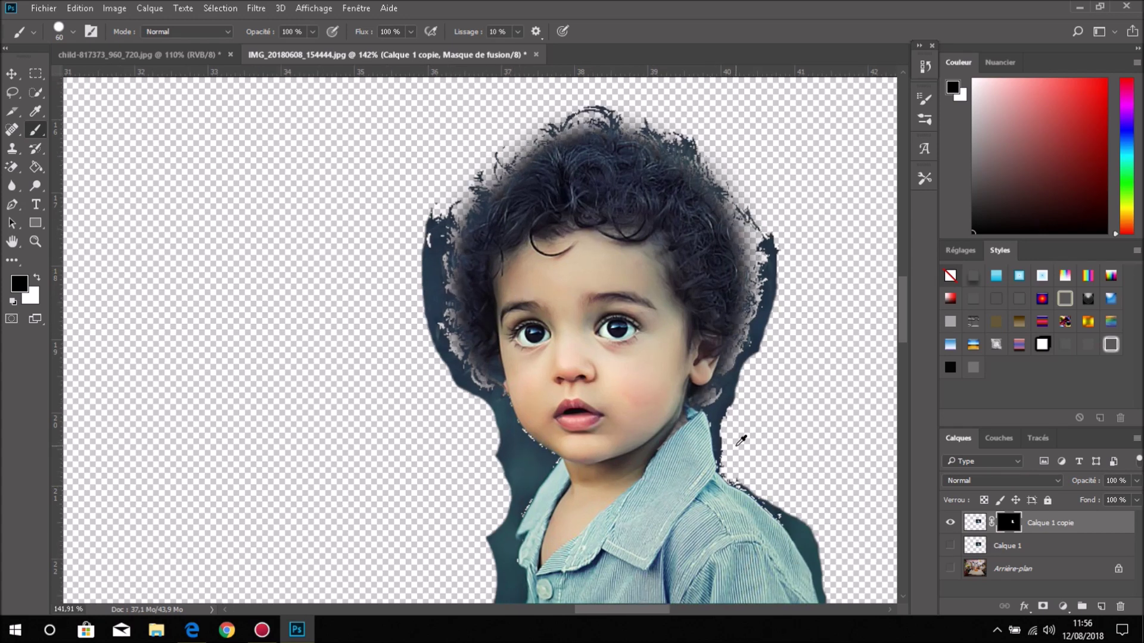
{"action": "left_click", "coordinate": [950, 570]}
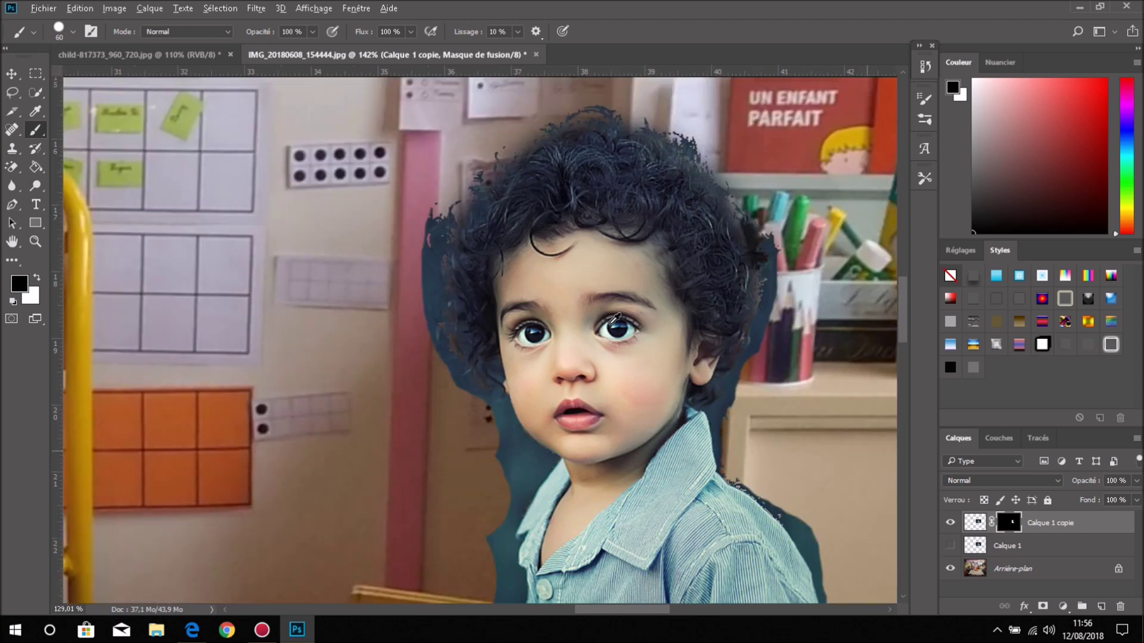
{"action": "scroll", "coordinate": [644, 358], "scroll_direction": "down", "scroll_amount": 6}
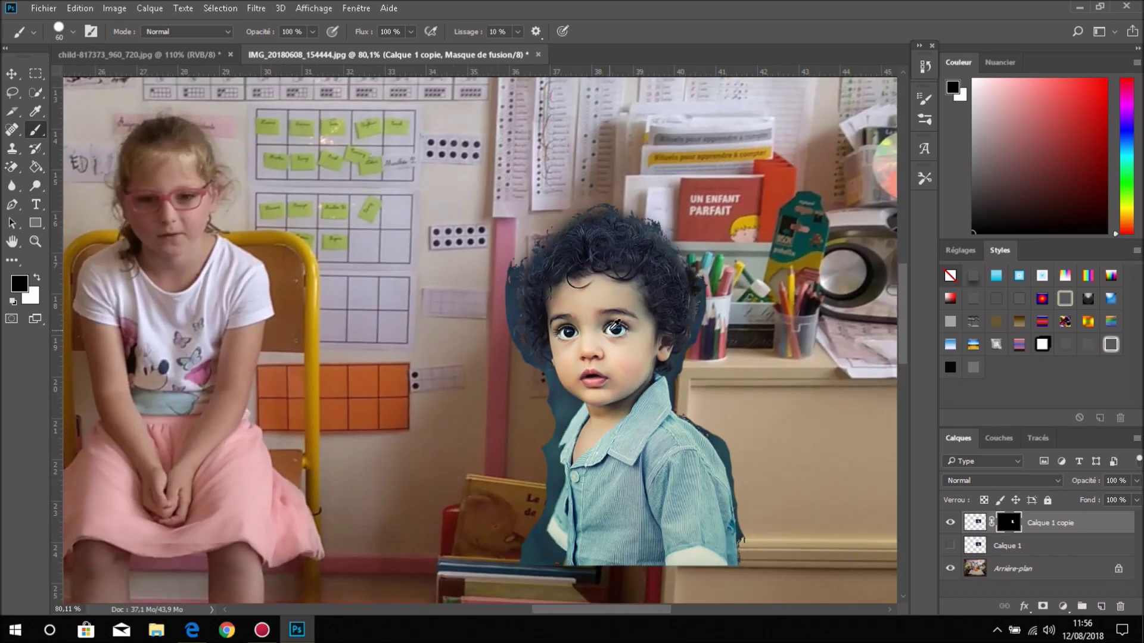
{"action": "scroll", "coordinate": [616, 324], "scroll_direction": "up", "scroll_amount": 3}
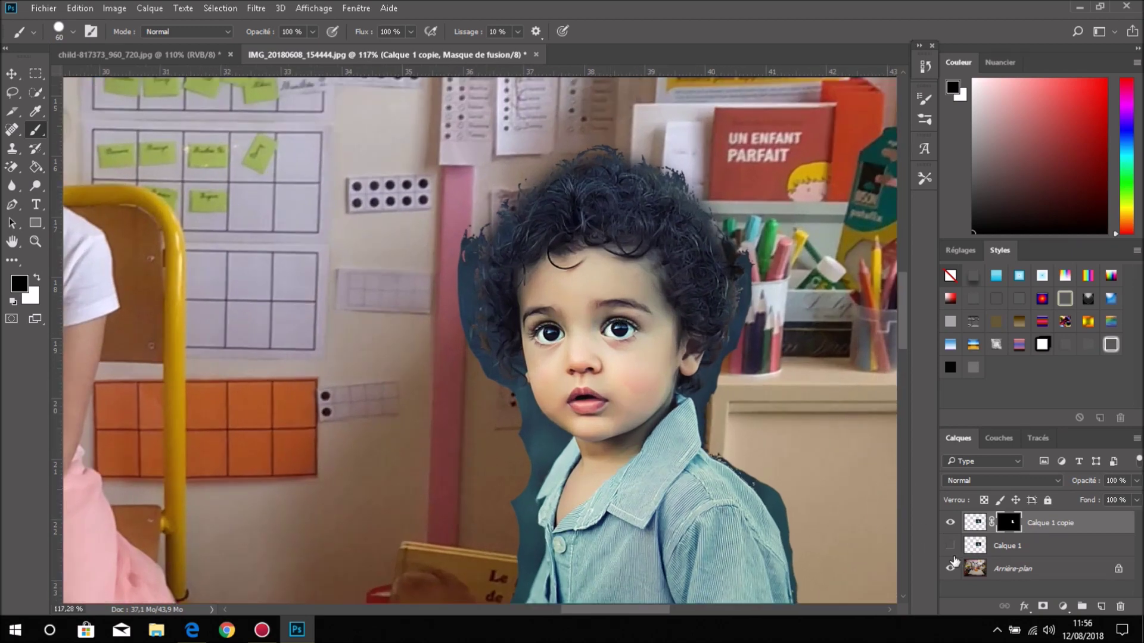
{"action": "left_click", "coordinate": [951, 568]}
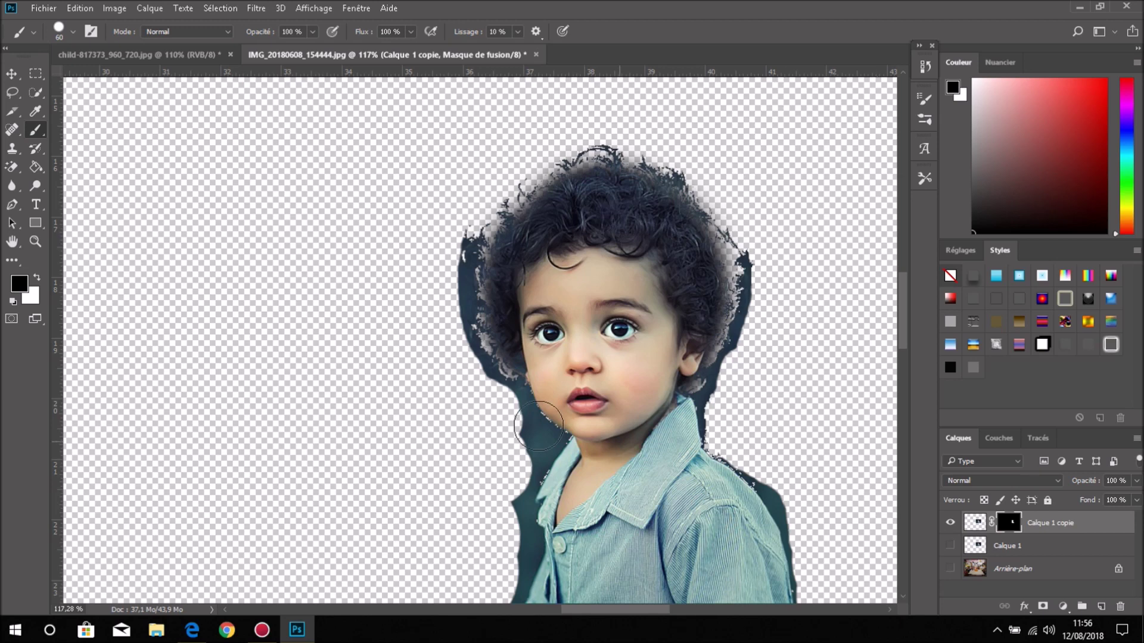
{"action": "scroll", "coordinate": [387, 417], "scroll_direction": "down", "scroll_amount": 1}
Set the mask brush to about 40 px with low hardness, undoing one test stroke
{"action": "scroll", "coordinate": [387, 417], "scroll_direction": "down", "scroll_amount": 1}
{"action": "scroll", "coordinate": [381, 405], "scroll_direction": "down", "scroll_amount": 1}
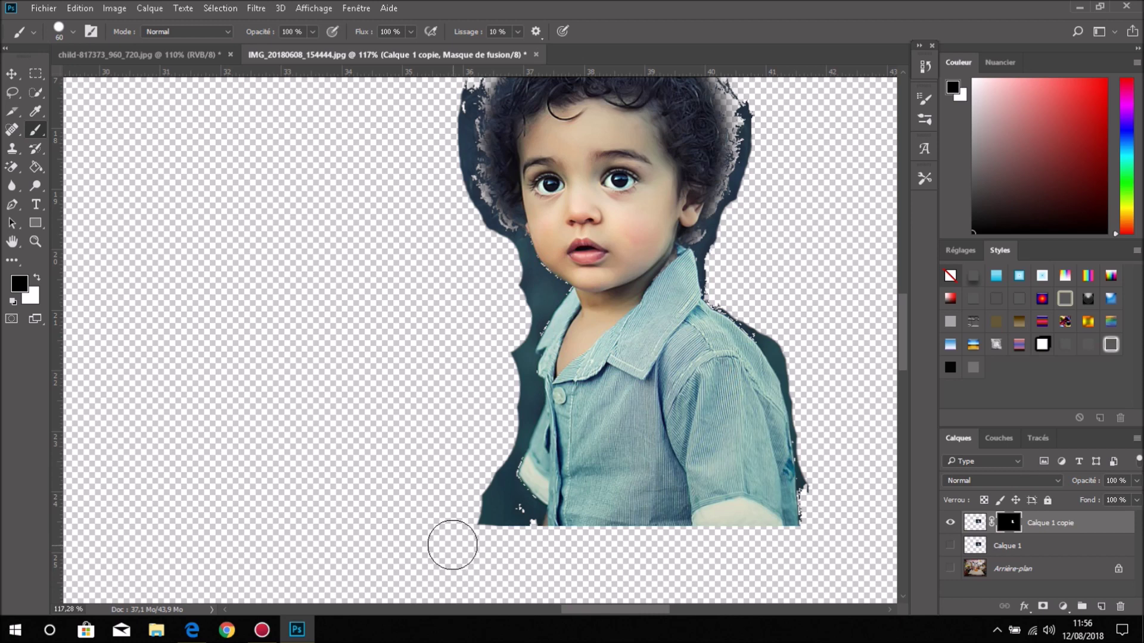
{"action": "right_click", "coordinate": [451, 545], "text": "alt"}
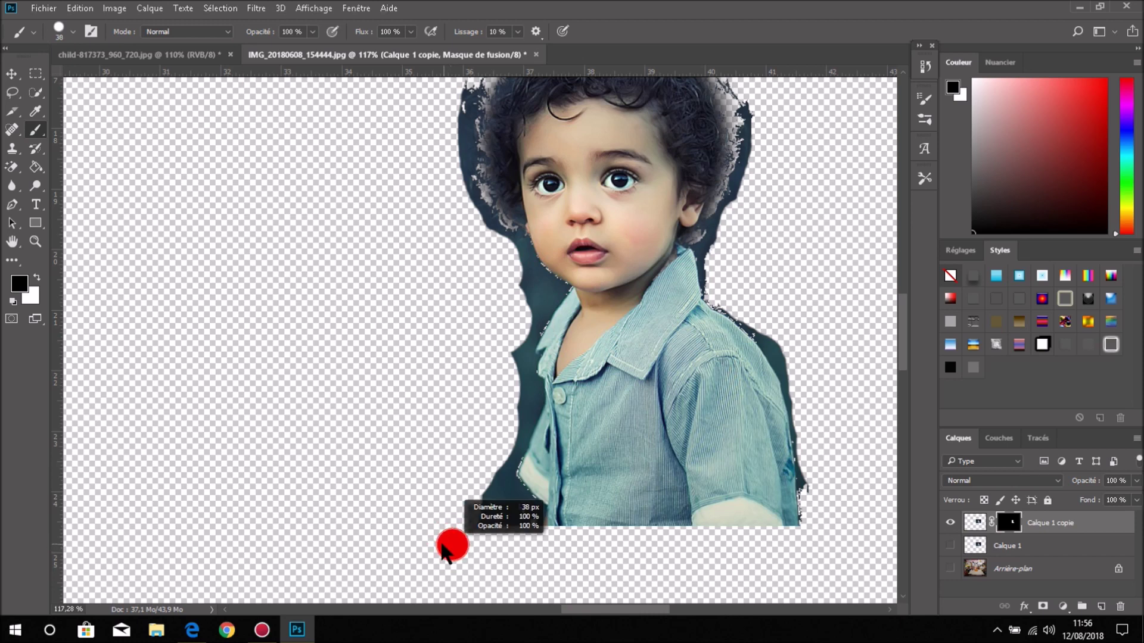
{"action": "right_click", "coordinate": [471, 510], "text": "alt"}
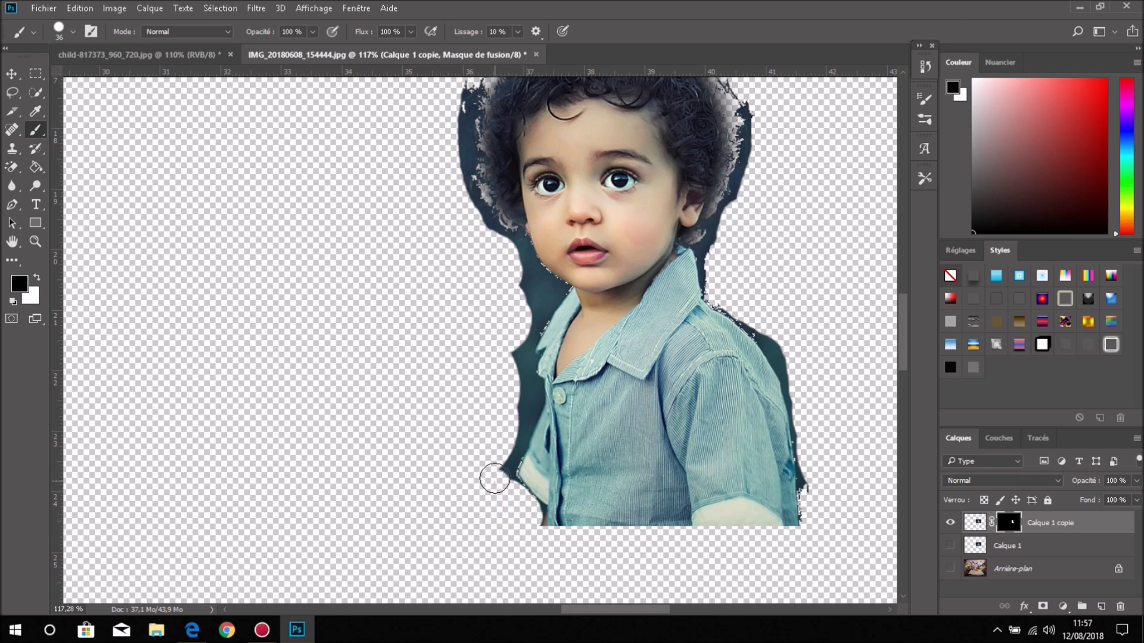
{"action": "scroll", "coordinate": [763, 192], "scroll_direction": "up", "scroll_amount": 3}
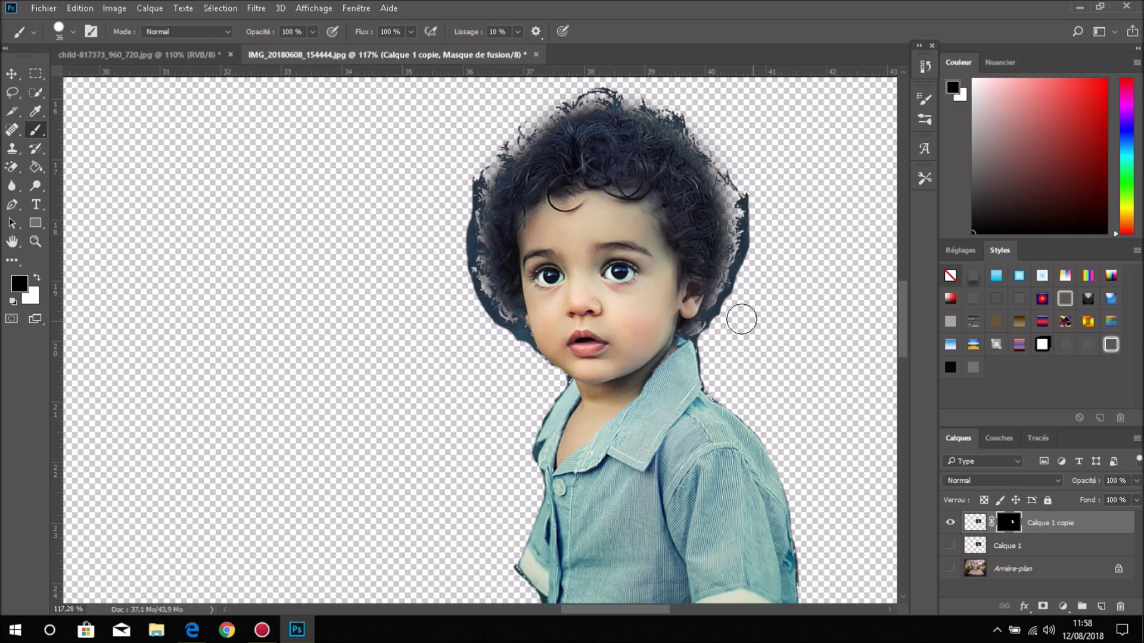
{"action": "scroll", "coordinate": [700, 298], "scroll_direction": "down", "scroll_amount": 2}
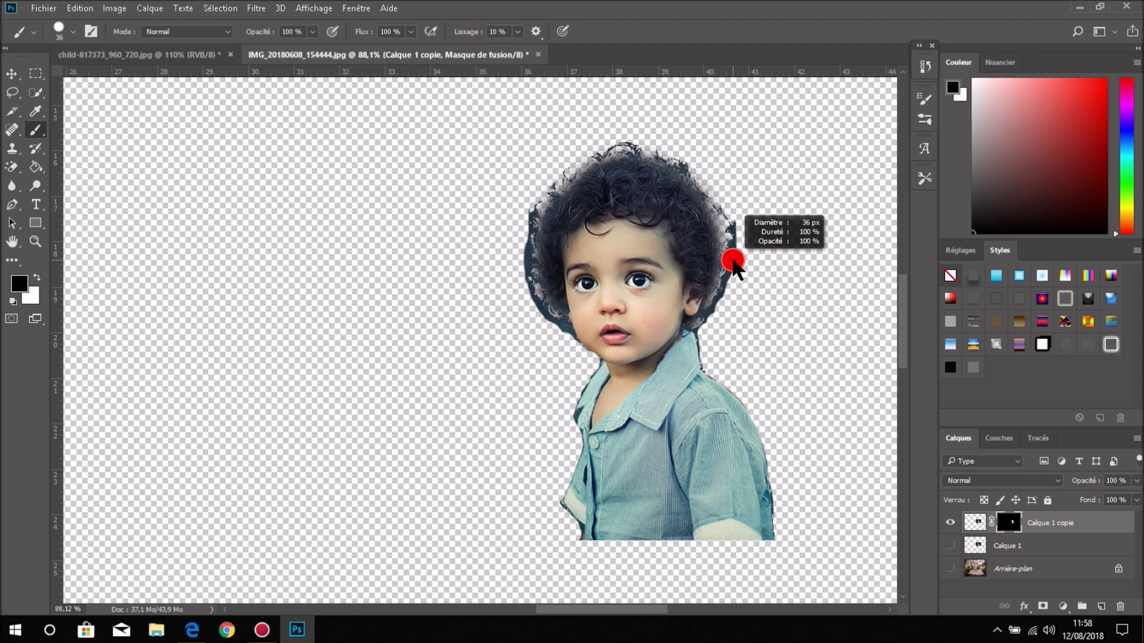
{"action": "mouse_move", "coordinate": [787, 275]}
{"action": "left_mouse_down"}
{"action": "mouse_move", "coordinate": [790, 184]}
{"action": "mouse_move", "coordinate": [764, 210]}
{"action": "mouse_move", "coordinate": [767, 233]}
{"action": "left_mouse_up"}
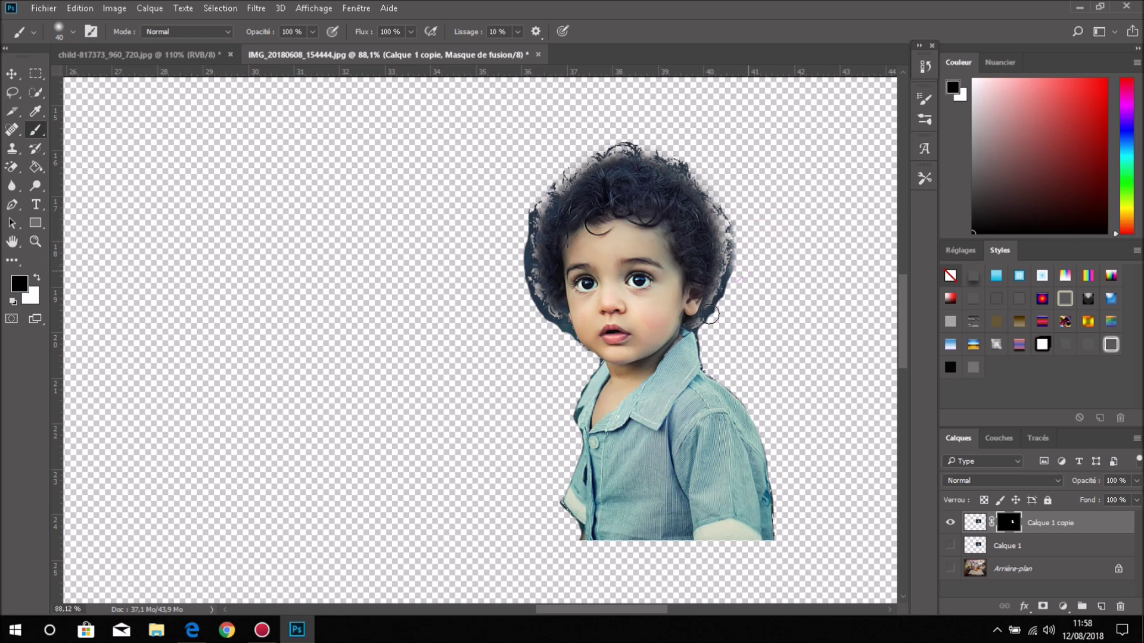
{"action": "left_click_drag", "start_coordinate": [733, 287], "coordinate": [726, 325]}
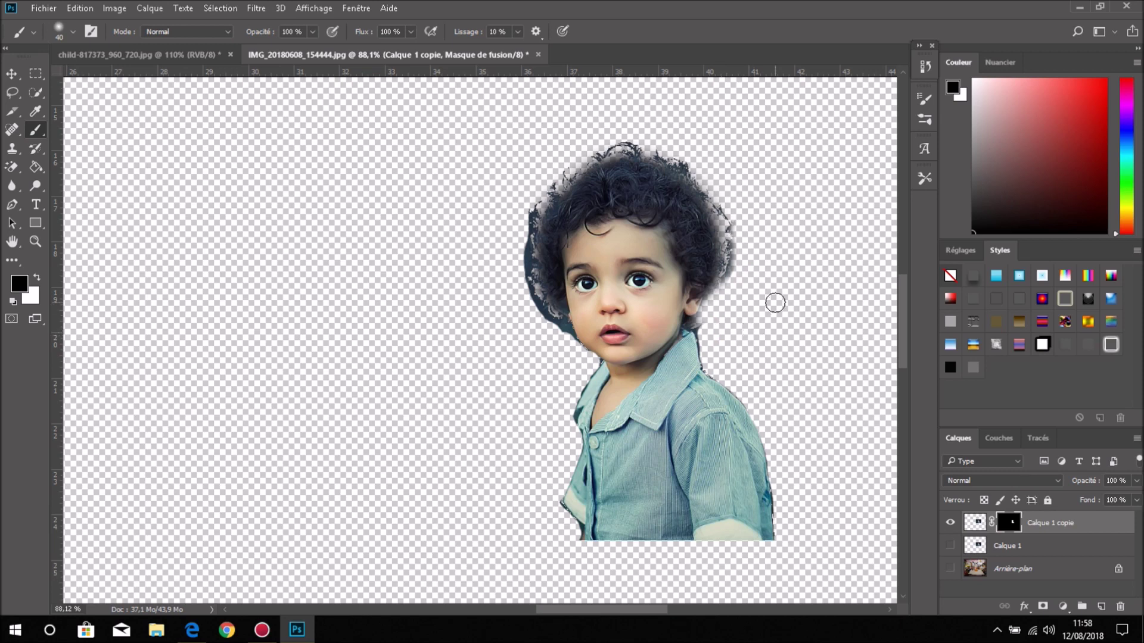
{"action": "key", "text": "ctrl+z"}
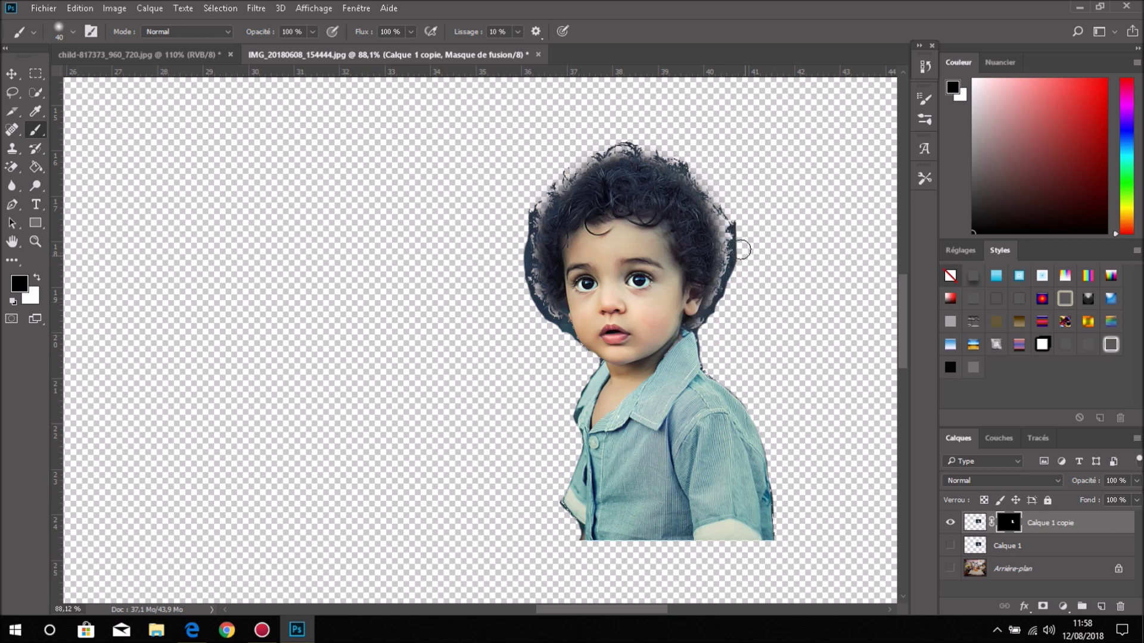
{"action": "scroll", "coordinate": [745, 254], "scroll_direction": "up", "scroll_amount": 3}
{"action": "scroll", "coordinate": [761, 257], "scroll_direction": "up", "scroll_amount": 3}
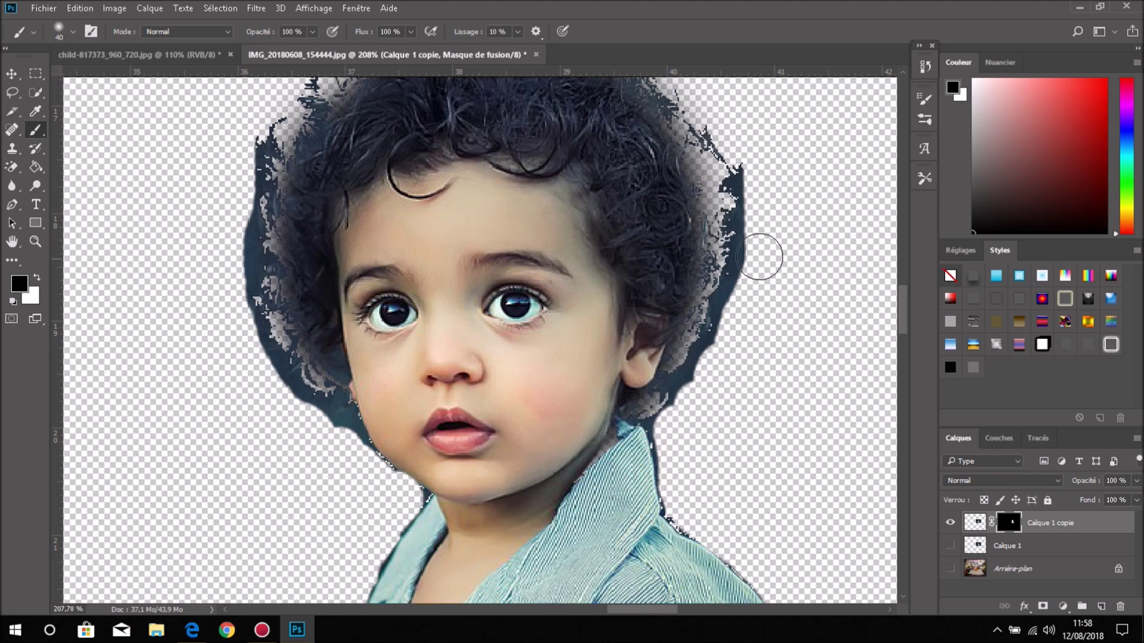
Paint black on the mask along the hair's right edge, neck and lower hair to hide the blue fringe
{"action": "mouse_move", "coordinate": [786, 212]}
{"action": "left_mouse_down"}
{"action": "mouse_move", "coordinate": [758, 168]}
{"action": "mouse_move", "coordinate": [769, 211]}
{"action": "mouse_move", "coordinate": [761, 319]}
{"action": "mouse_move", "coordinate": [723, 390]}
{"action": "mouse_move", "coordinate": [685, 439]}
{"action": "mouse_move", "coordinate": [677, 428]}
{"action": "mouse_move", "coordinate": [703, 504]}
{"action": "left_mouse_up"}
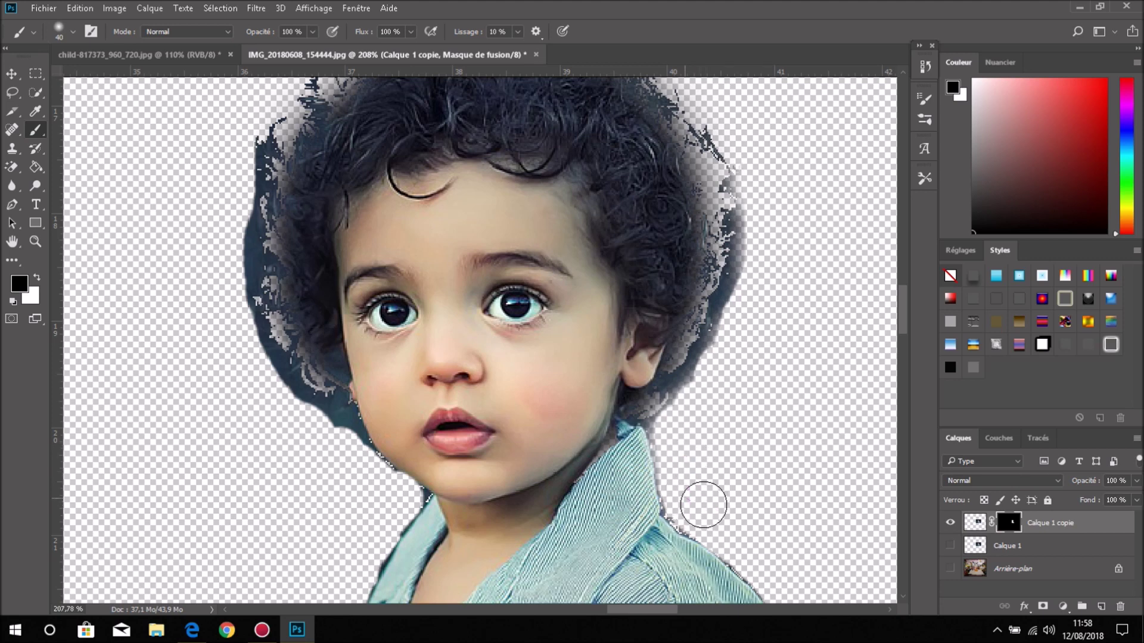
{"action": "mouse_move", "coordinate": [705, 420]}
{"action": "left_mouse_down"}
{"action": "mouse_move", "coordinate": [713, 388]}
{"action": "mouse_move", "coordinate": [703, 401]}
{"action": "mouse_move", "coordinate": [738, 363]}
{"action": "mouse_move", "coordinate": [722, 350]}
{"action": "mouse_move", "coordinate": [735, 332]}
{"action": "mouse_move", "coordinate": [727, 373]}
{"action": "mouse_move", "coordinate": [759, 276]}
{"action": "mouse_move", "coordinate": [756, 286]}
{"action": "mouse_move", "coordinate": [767, 221]}
{"action": "mouse_move", "coordinate": [759, 227]}
{"action": "mouse_move", "coordinate": [756, 171]}
{"action": "mouse_move", "coordinate": [765, 204]}
{"action": "left_mouse_up"}
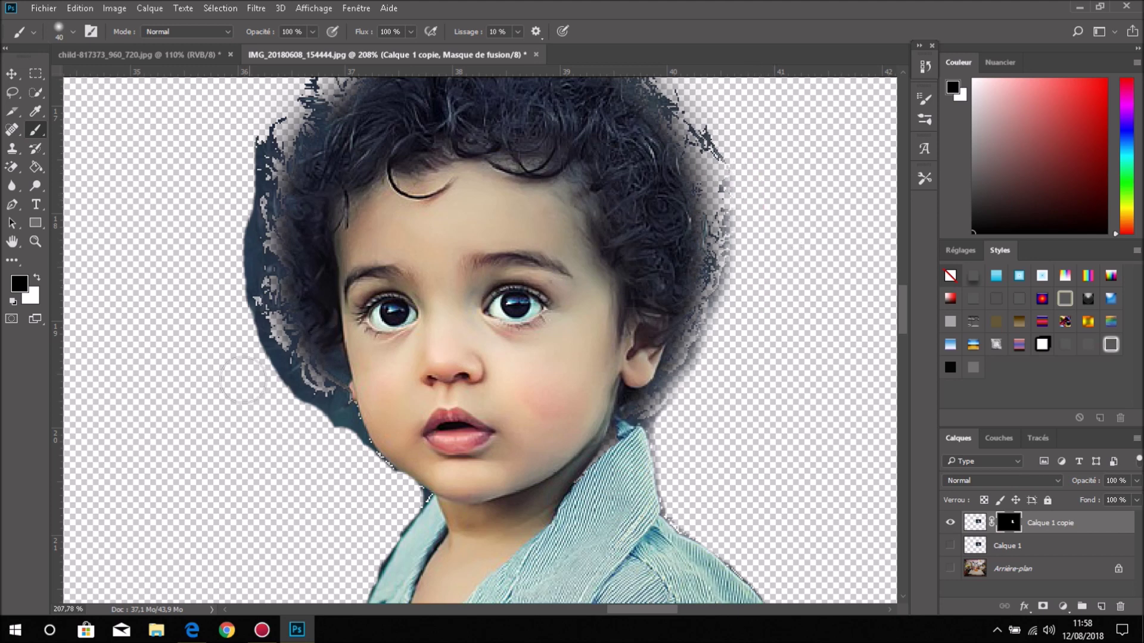
{"action": "mouse_move", "coordinate": [267, 417]}
{"action": "left_mouse_down"}
{"action": "mouse_move", "coordinate": [276, 403]}
{"action": "mouse_move", "coordinate": [318, 446]}
{"action": "mouse_move", "coordinate": [230, 355]}
{"action": "mouse_move", "coordinate": [215, 270]}
{"action": "mouse_move", "coordinate": [234, 355]}
{"action": "mouse_move", "coordinate": [202, 318]}
{"action": "mouse_move", "coordinate": [230, 350]}
{"action": "mouse_move", "coordinate": [222, 321]}
{"action": "mouse_move", "coordinate": [308, 434]}
{"action": "mouse_move", "coordinate": [334, 441]}
{"action": "mouse_move", "coordinate": [342, 473]}
{"action": "left_mouse_up"}
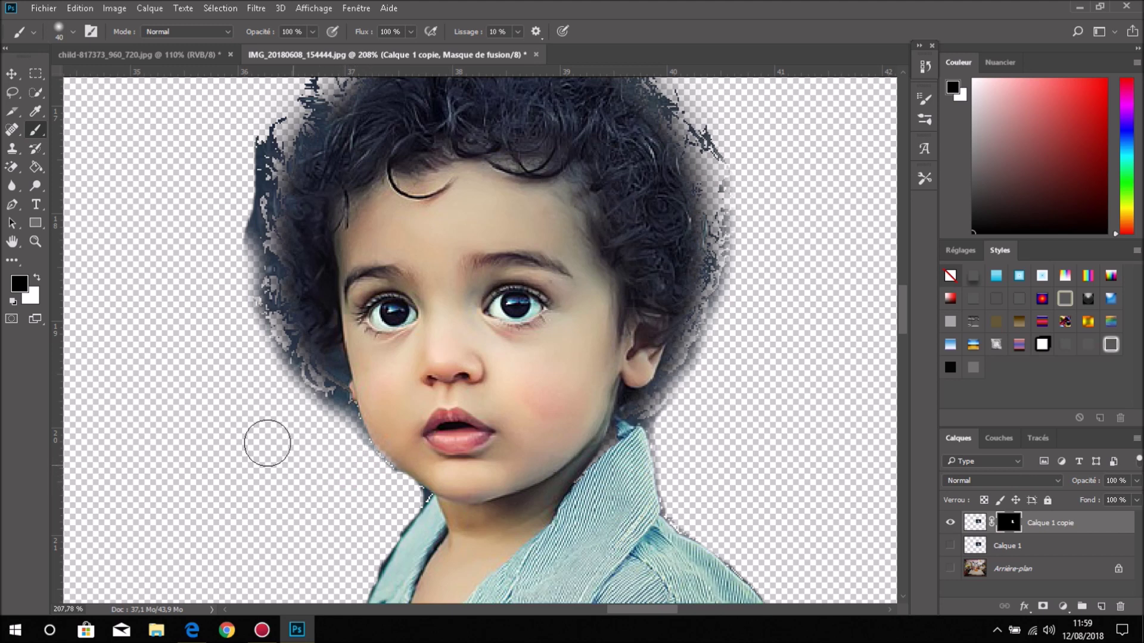
{"action": "scroll", "coordinate": [238, 406], "scroll_direction": "up", "scroll_amount": 2}
{"action": "scroll", "coordinate": [196, 298], "scroll_direction": "up", "scroll_amount": 2}
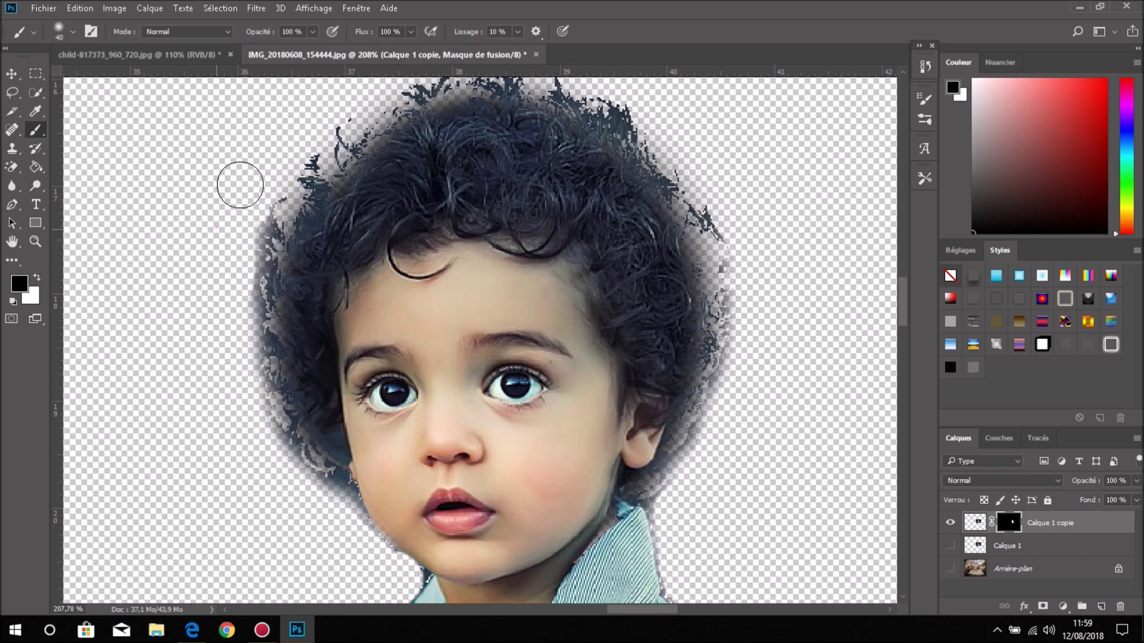
{"action": "scroll", "coordinate": [417, 149], "scroll_direction": "up", "scroll_amount": 1}
{"action": "scroll", "coordinate": [567, 119], "scroll_direction": "up", "scroll_amount": 1}
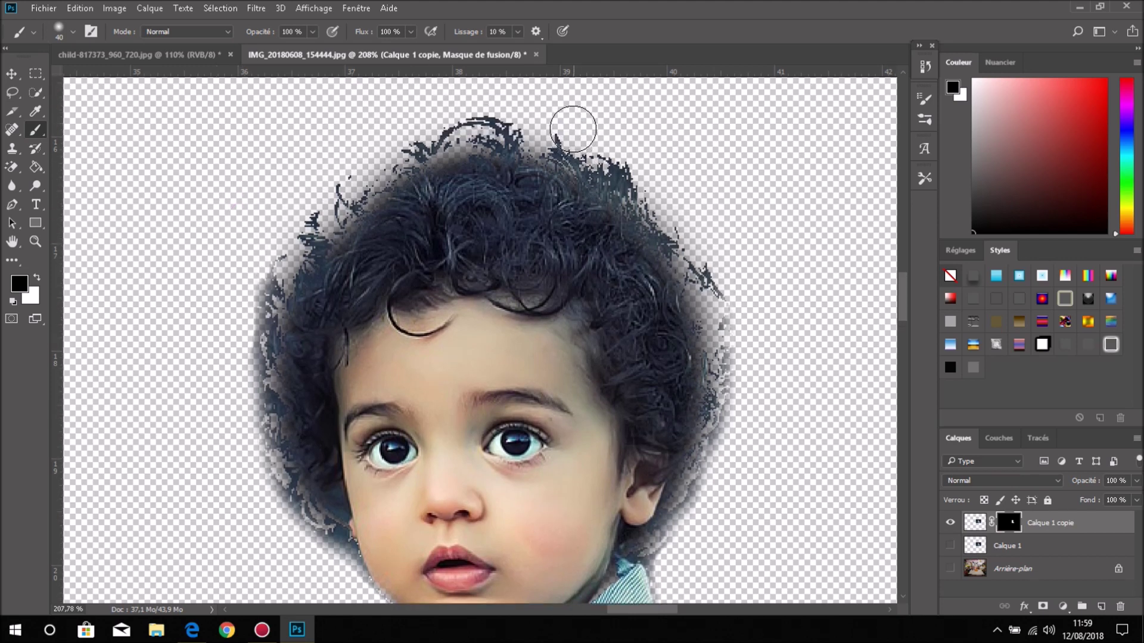
{"action": "scroll", "coordinate": [602, 143], "scroll_direction": "up", "scroll_amount": 1}
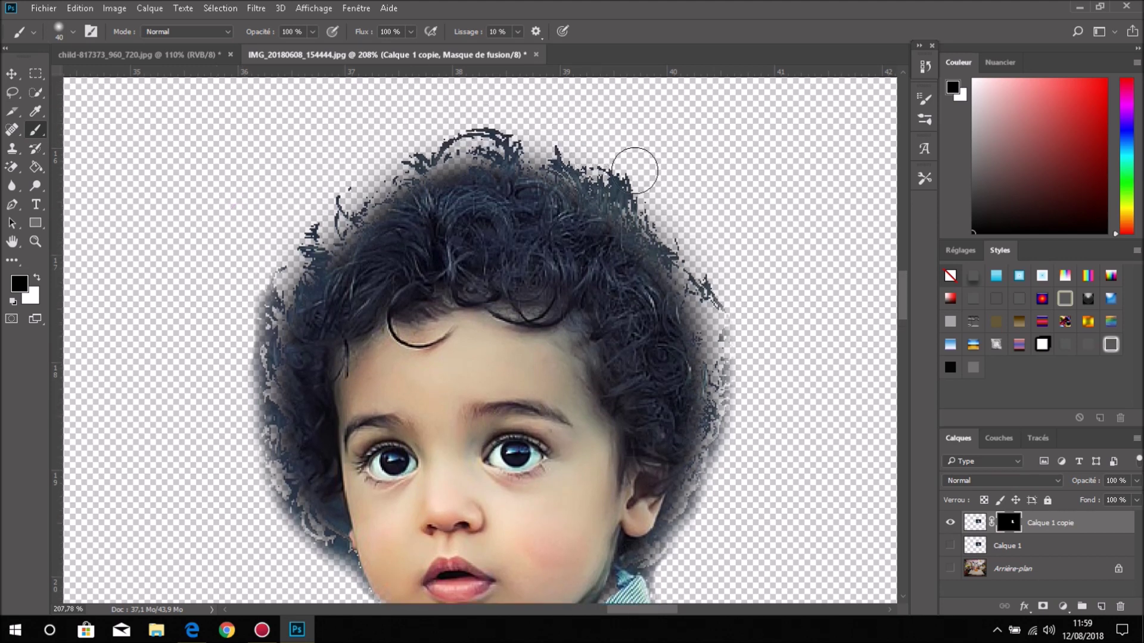
{"action": "left_click", "coordinate": [43, 186]}
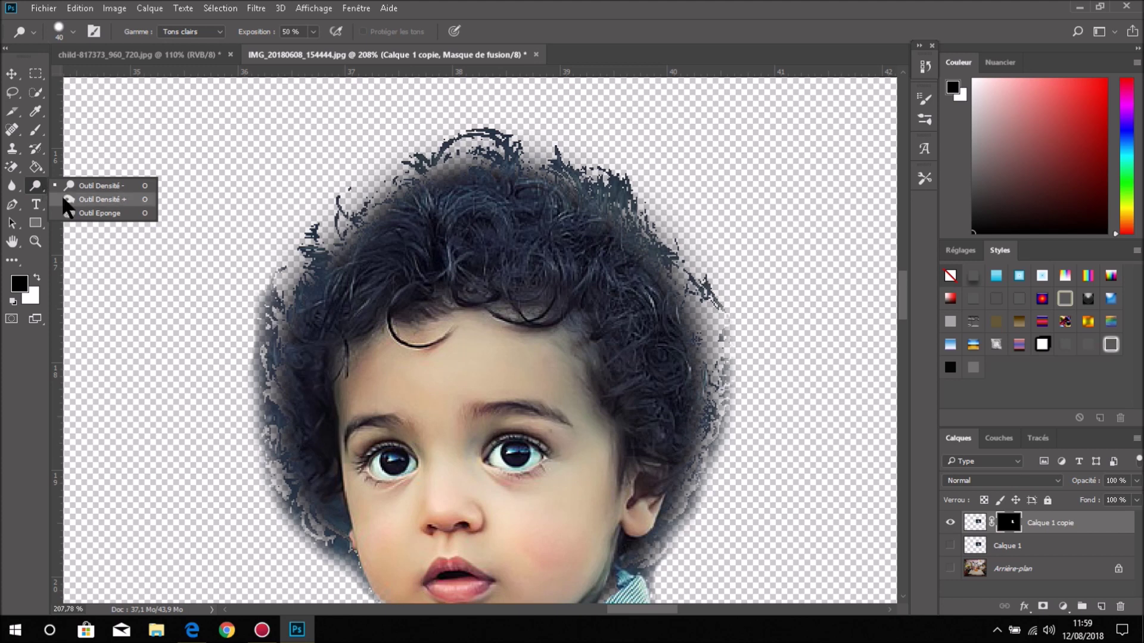
Burn the mask in the Shadows range along the top and right hair edges
{"action": "left_click", "coordinate": [95, 199]}
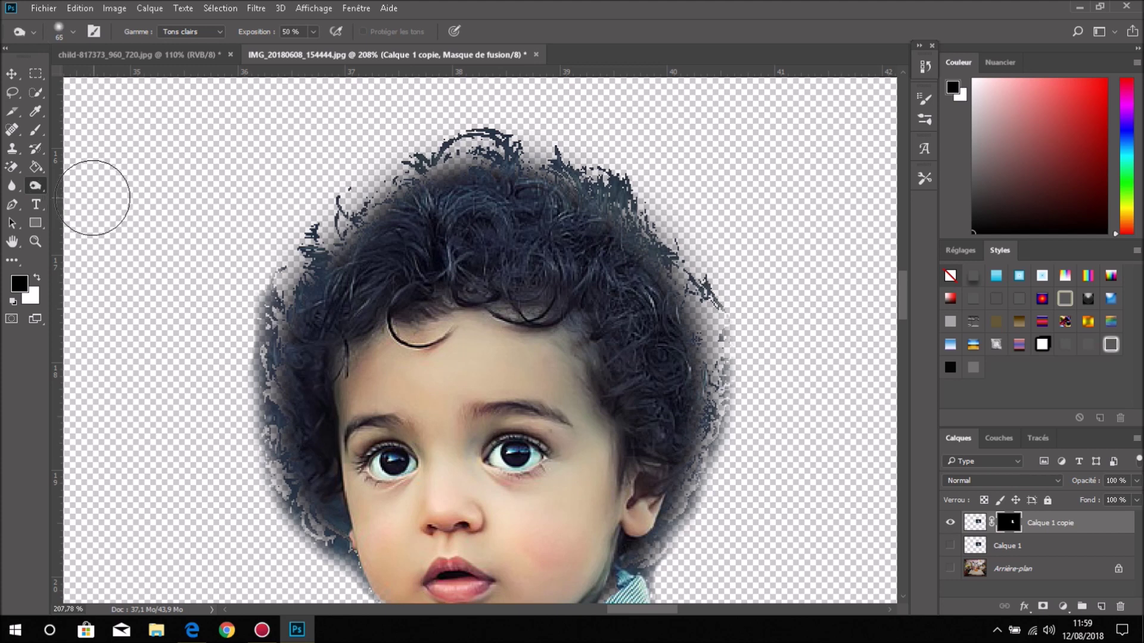
{"action": "left_click", "coordinate": [200, 31]}
{"action": "left_click", "coordinate": [202, 43]}
{"action": "mouse_move", "coordinate": [377, 183]}
{"action": "left_mouse_down"}
{"action": "mouse_move", "coordinate": [552, 185]}
{"action": "mouse_move", "coordinate": [703, 430]}
{"action": "mouse_move", "coordinate": [306, 492]}
{"action": "mouse_move", "coordinate": [292, 417]}
{"action": "mouse_move", "coordinate": [306, 262]}
{"action": "mouse_move", "coordinate": [322, 234]}
{"action": "left_mouse_up"}
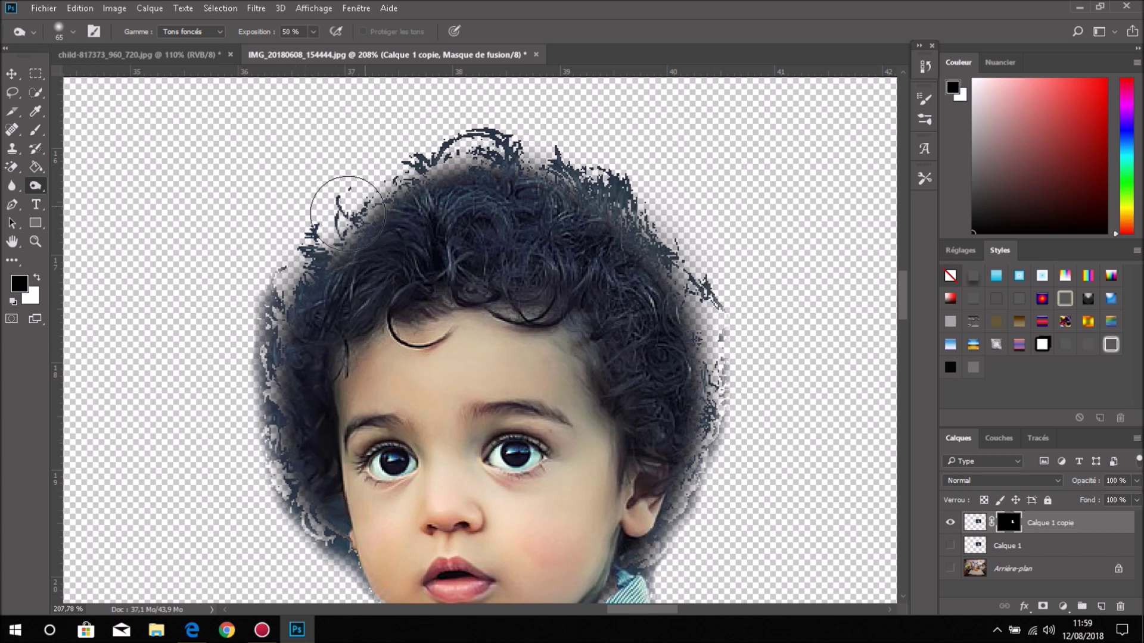
{"action": "left_click_drag", "start_coordinate": [544, 184], "coordinate": [618, 228]}
{"action": "mouse_move", "coordinate": [666, 270]}
{"action": "left_mouse_down"}
{"action": "mouse_move", "coordinate": [670, 235]}
{"action": "mouse_move", "coordinate": [715, 333]}
{"action": "mouse_move", "coordinate": [703, 345]}
{"action": "mouse_move", "coordinate": [714, 556]}
{"action": "mouse_move", "coordinate": [582, 567]}
{"action": "mouse_move", "coordinate": [670, 494]}
{"action": "mouse_move", "coordinate": [662, 382]}
{"action": "mouse_move", "coordinate": [581, 194]}
{"action": "left_mouse_up"}
Burn the mask along the left hair edge, cheek, jaw, neck and collar
{"action": "mouse_move", "coordinate": [306, 267]}
{"action": "left_mouse_down"}
{"action": "mouse_move", "coordinate": [280, 411]}
{"action": "mouse_move", "coordinate": [352, 554]}
{"action": "mouse_move", "coordinate": [298, 533]}
{"action": "mouse_move", "coordinate": [322, 328]}
{"action": "mouse_move", "coordinate": [304, 256]}
{"action": "mouse_move", "coordinate": [514, 151]}
{"action": "mouse_move", "coordinate": [687, 265]}
{"action": "mouse_move", "coordinate": [715, 348]}
{"action": "mouse_move", "coordinate": [706, 378]}
{"action": "mouse_move", "coordinate": [723, 327]}
{"action": "mouse_move", "coordinate": [637, 203]}
{"action": "mouse_move", "coordinate": [397, 211]}
{"action": "mouse_move", "coordinate": [311, 261]}
{"action": "mouse_move", "coordinate": [295, 358]}
{"action": "mouse_move", "coordinate": [278, 294]}
{"action": "mouse_move", "coordinate": [266, 330]}
{"action": "mouse_move", "coordinate": [286, 338]}
{"action": "mouse_move", "coordinate": [271, 334]}
{"action": "mouse_move", "coordinate": [277, 352]}
{"action": "mouse_move", "coordinate": [265, 345]}
{"action": "mouse_move", "coordinate": [254, 403]}
{"action": "mouse_move", "coordinate": [298, 519]}
{"action": "mouse_move", "coordinate": [369, 554]}
{"action": "left_mouse_up"}
{"action": "scroll", "coordinate": [370, 554], "scroll_direction": "down", "scroll_amount": 3}
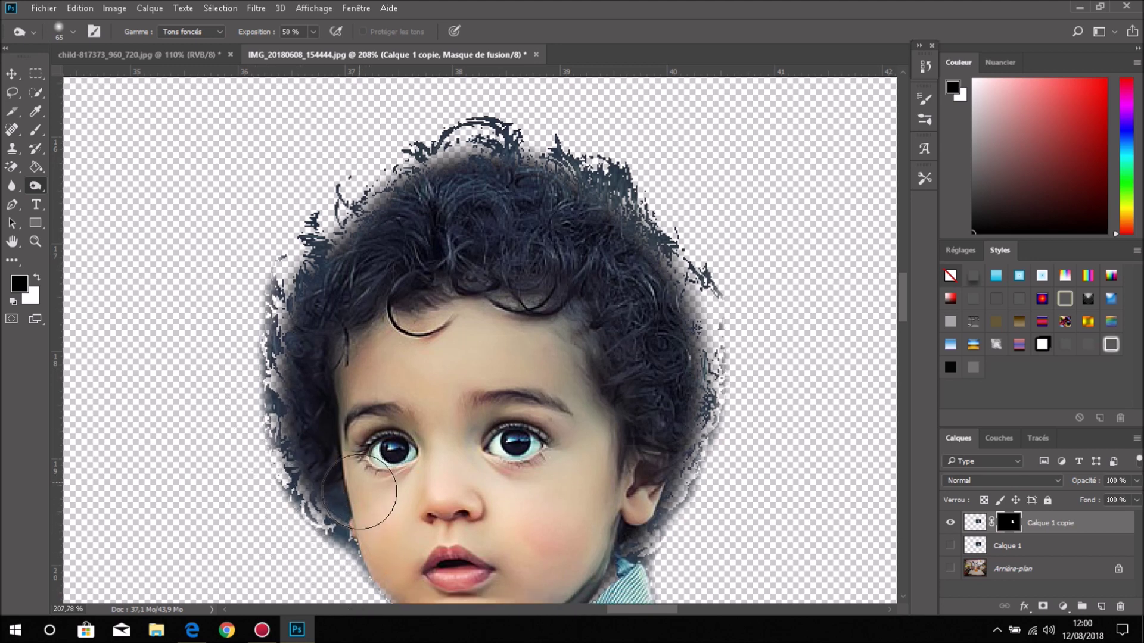
{"action": "scroll", "coordinate": [366, 471], "scroll_direction": "down", "scroll_amount": 1}
{"action": "mouse_move", "coordinate": [369, 501]}
{"action": "left_mouse_down"}
{"action": "mouse_move", "coordinate": [370, 485]}
{"action": "mouse_move", "coordinate": [327, 434]}
{"action": "mouse_move", "coordinate": [357, 485]}
{"action": "mouse_move", "coordinate": [422, 535]}
{"action": "left_mouse_up"}
{"action": "left_click_drag", "start_coordinate": [669, 480], "coordinate": [671, 529]}
{"action": "scroll", "coordinate": [684, 472], "scroll_direction": "down", "scroll_amount": 1}
{"action": "scroll", "coordinate": [658, 480], "scroll_direction": "down", "scroll_amount": 1}
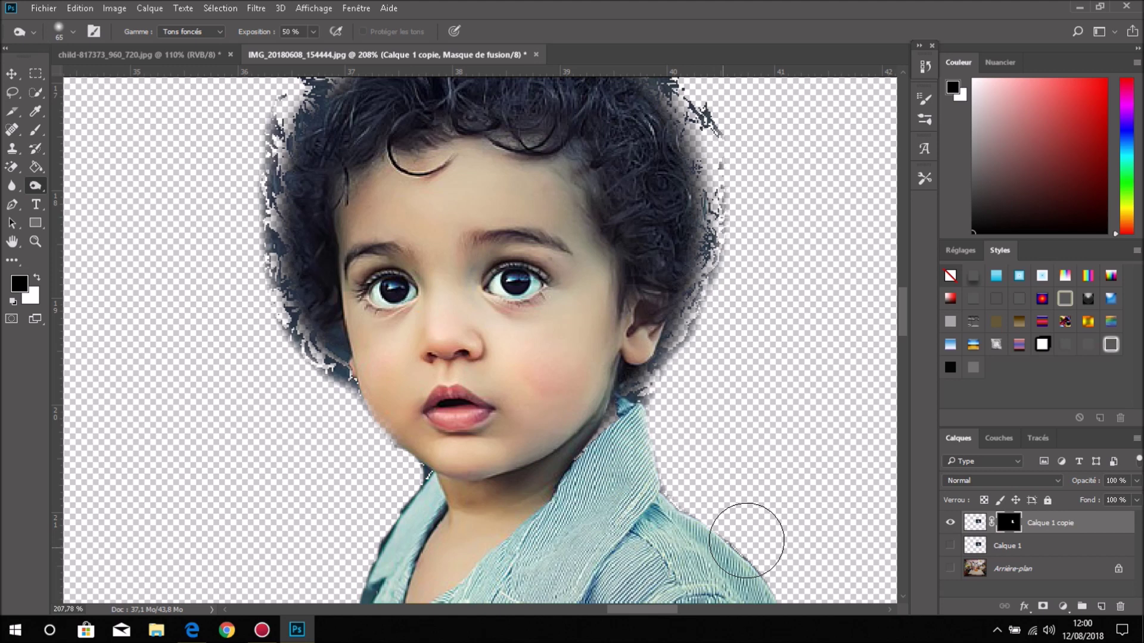
{"action": "mouse_move", "coordinate": [390, 533]}
{"action": "left_mouse_down"}
{"action": "mouse_move", "coordinate": [353, 409]}
{"action": "mouse_move", "coordinate": [360, 391]}
{"action": "mouse_move", "coordinate": [286, 345]}
{"action": "mouse_move", "coordinate": [277, 325]}
{"action": "mouse_move", "coordinate": [258, 331]}
{"action": "left_mouse_up"}
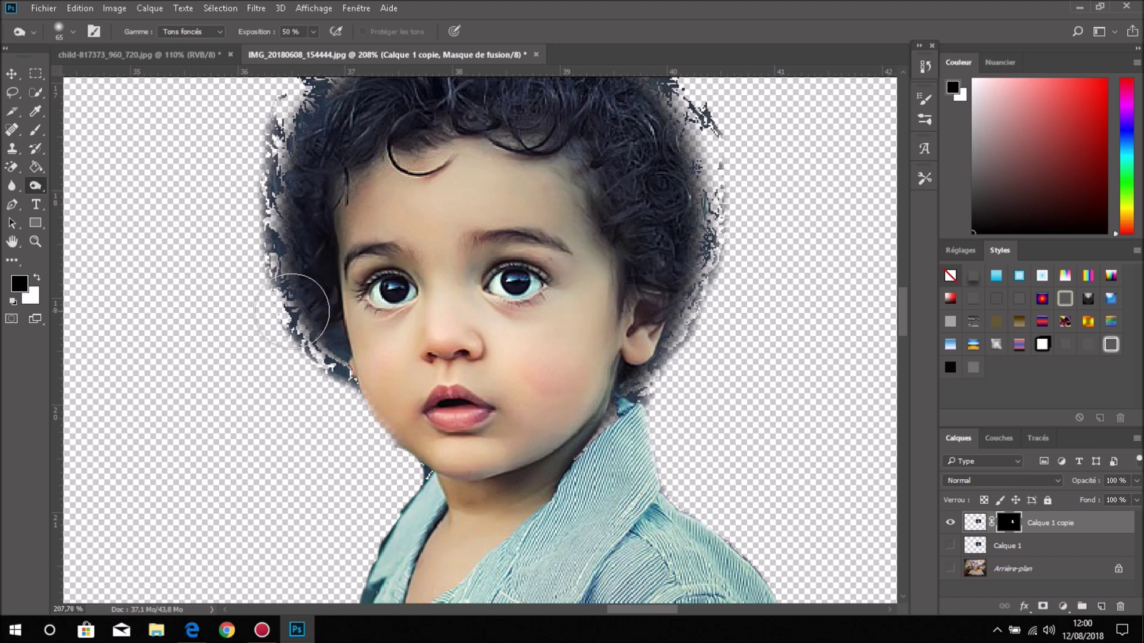
{"action": "scroll", "coordinate": [262, 316], "scroll_direction": "up", "scroll_amount": 2}
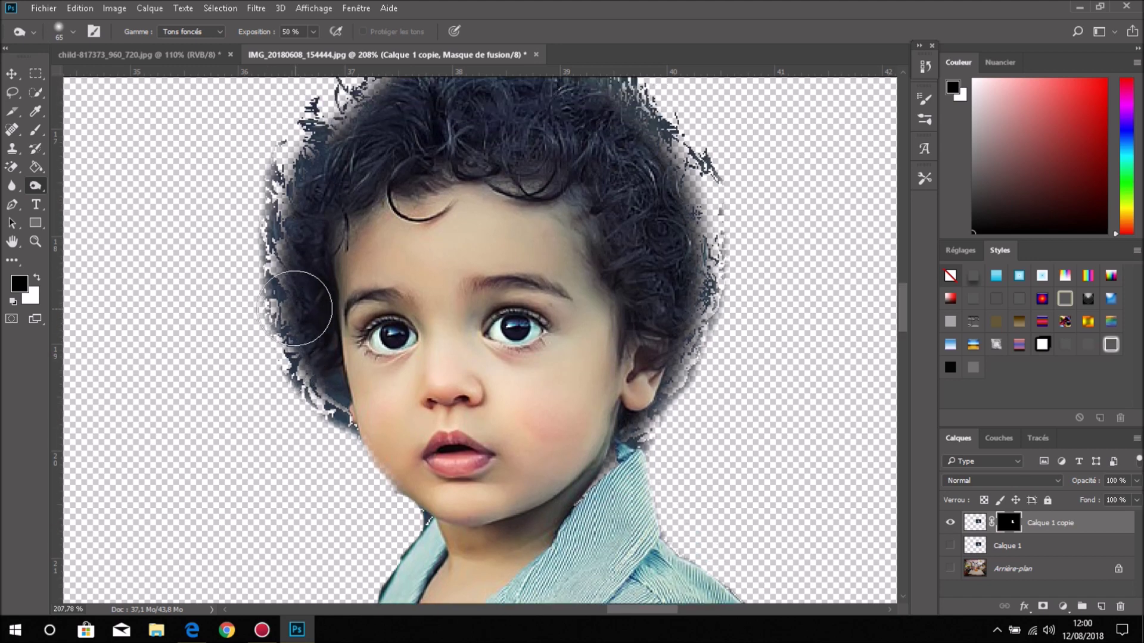
{"action": "right_click", "coordinate": [39, 186]}
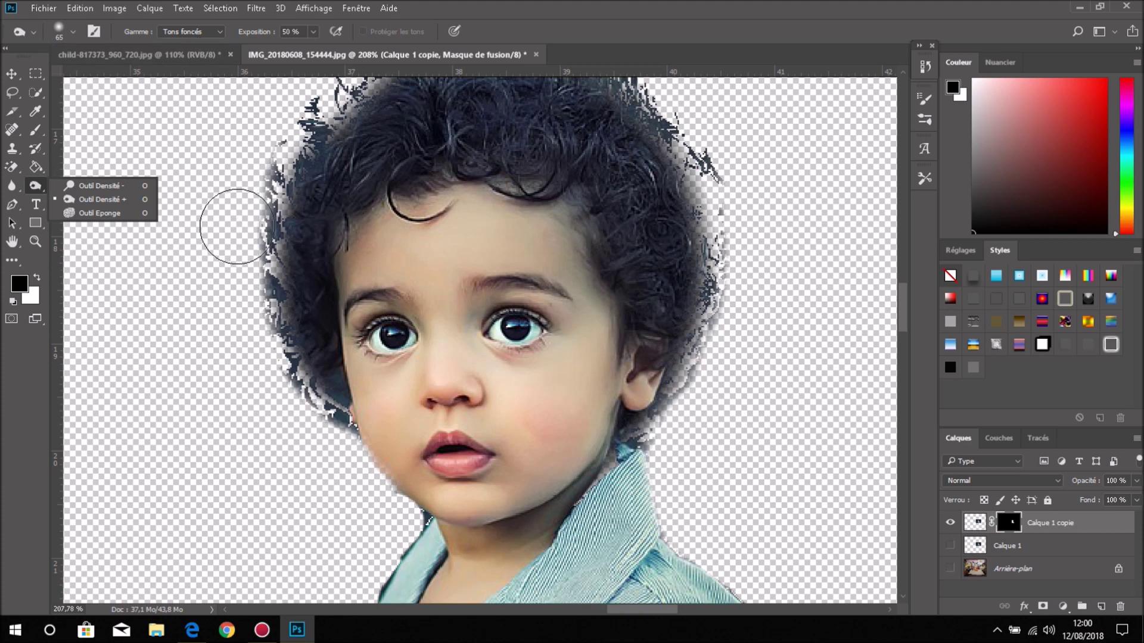
{"action": "left_click", "coordinate": [117, 186]}
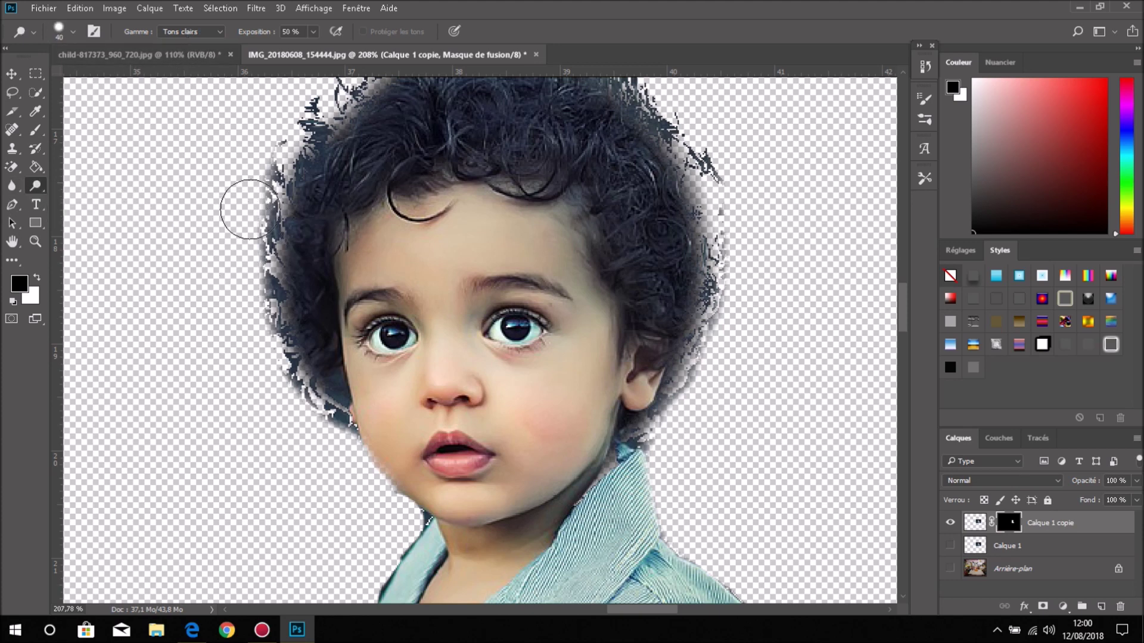
Dodge the mask along the left and top hair edges to reveal stray curls
{"action": "mouse_move", "coordinate": [289, 188]}
{"action": "left_mouse_down"}
{"action": "mouse_move", "coordinate": [271, 262]}
{"action": "mouse_move", "coordinate": [322, 417]}
{"action": "mouse_move", "coordinate": [305, 181]}
{"action": "left_mouse_up"}
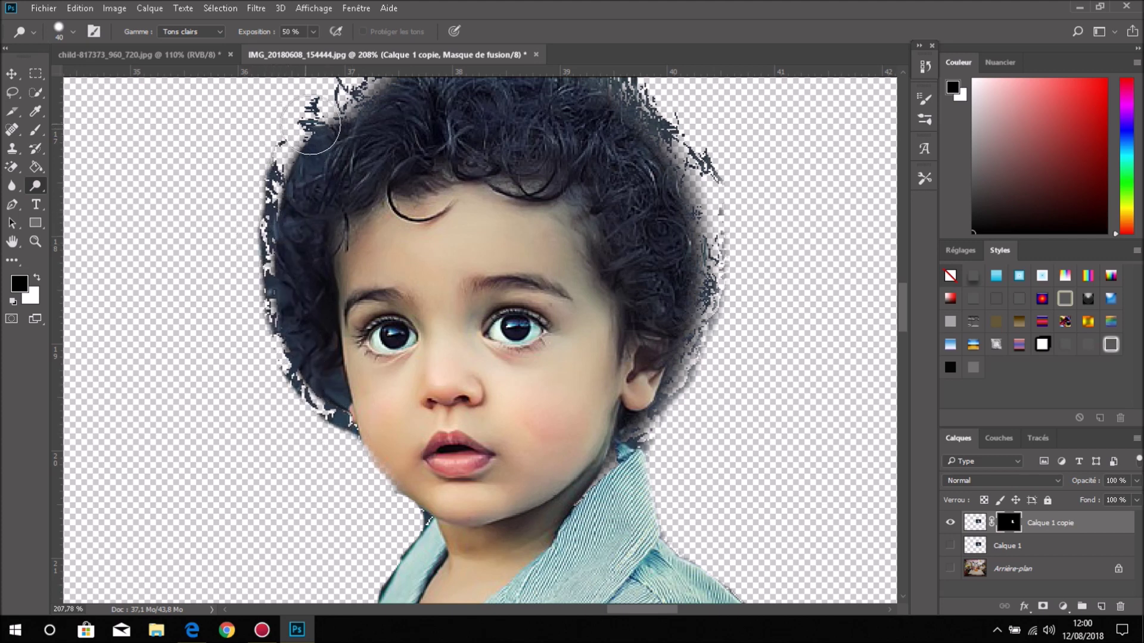
{"action": "scroll", "coordinate": [319, 167], "scroll_direction": "up", "scroll_amount": 2}
{"action": "scroll", "coordinate": [332, 153], "scroll_direction": "up", "scroll_amount": 1}
{"action": "mouse_move", "coordinate": [332, 153]}
{"action": "left_mouse_down"}
{"action": "mouse_move", "coordinate": [452, 113]}
{"action": "mouse_move", "coordinate": [641, 128]}
{"action": "mouse_move", "coordinate": [719, 286]}
{"action": "mouse_move", "coordinate": [718, 383]}
{"action": "mouse_move", "coordinate": [691, 447]}
{"action": "mouse_move", "coordinate": [735, 248]}
{"action": "mouse_move", "coordinate": [536, 101]}
{"action": "mouse_move", "coordinate": [364, 100]}
{"action": "left_mouse_up"}
{"action": "mouse_move", "coordinate": [302, 196]}
{"action": "left_mouse_down"}
{"action": "mouse_move", "coordinate": [280, 411]}
{"action": "mouse_move", "coordinate": [301, 485]}
{"action": "mouse_move", "coordinate": [334, 120]}
{"action": "mouse_move", "coordinate": [457, 95]}
{"action": "mouse_move", "coordinate": [703, 230]}
{"action": "mouse_move", "coordinate": [740, 235]}
{"action": "left_mouse_up"}
{"action": "scroll", "coordinate": [740, 235], "scroll_direction": "up", "scroll_amount": 2}
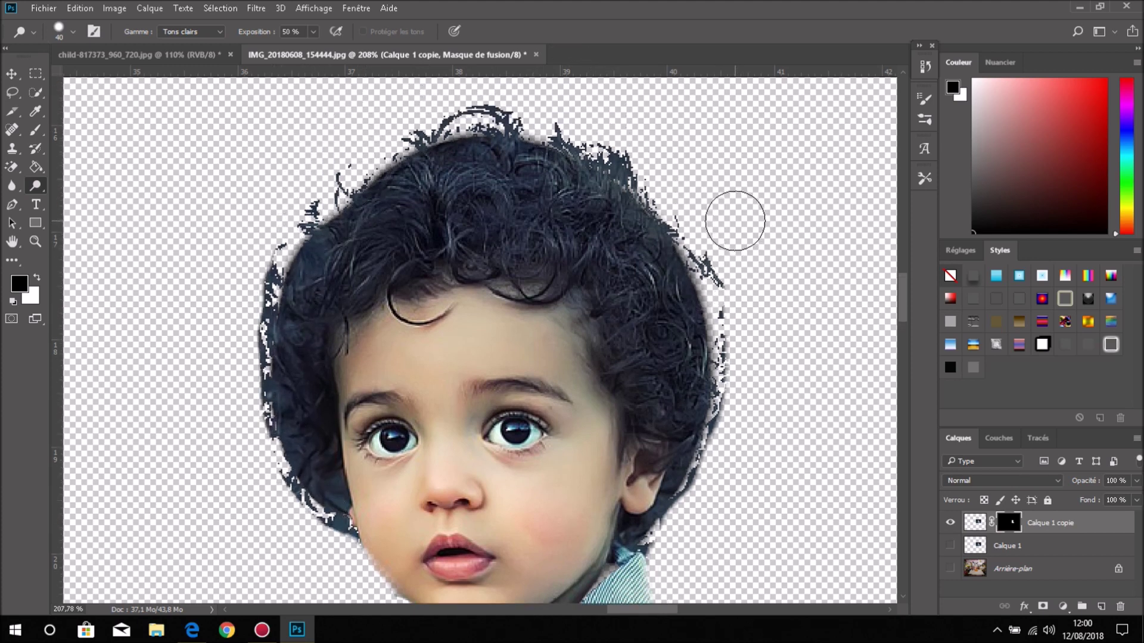
{"action": "left_click", "coordinate": [232, 10]}
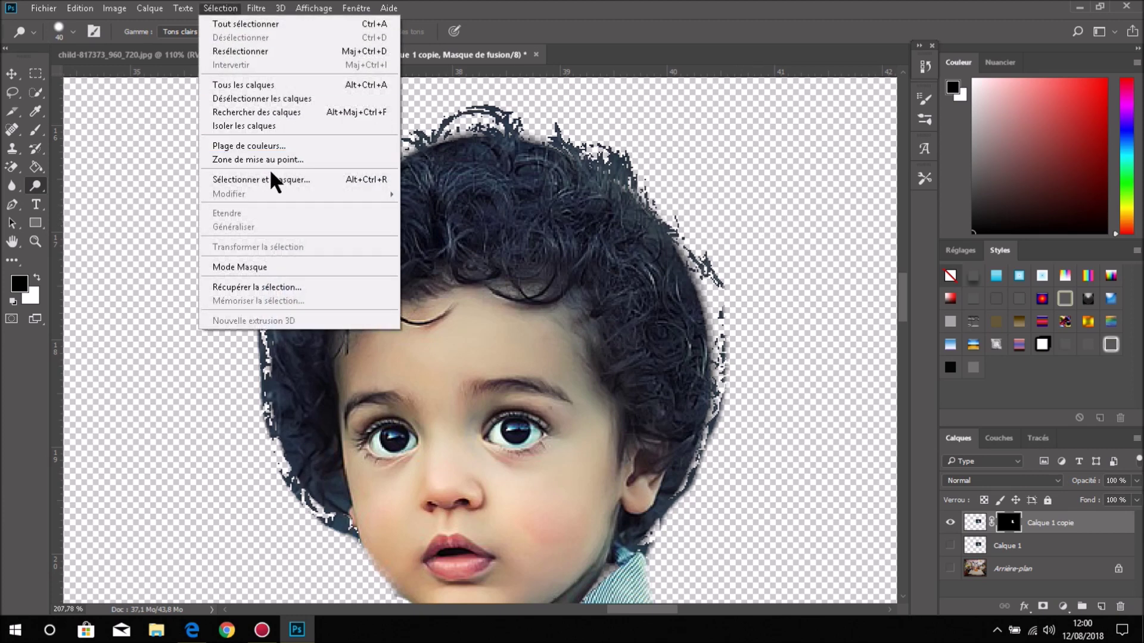
Refine the hair in Select and Mask with 8 px radius, output as Calque 1 copie 2
{"action": "left_click", "coordinate": [301, 182]}
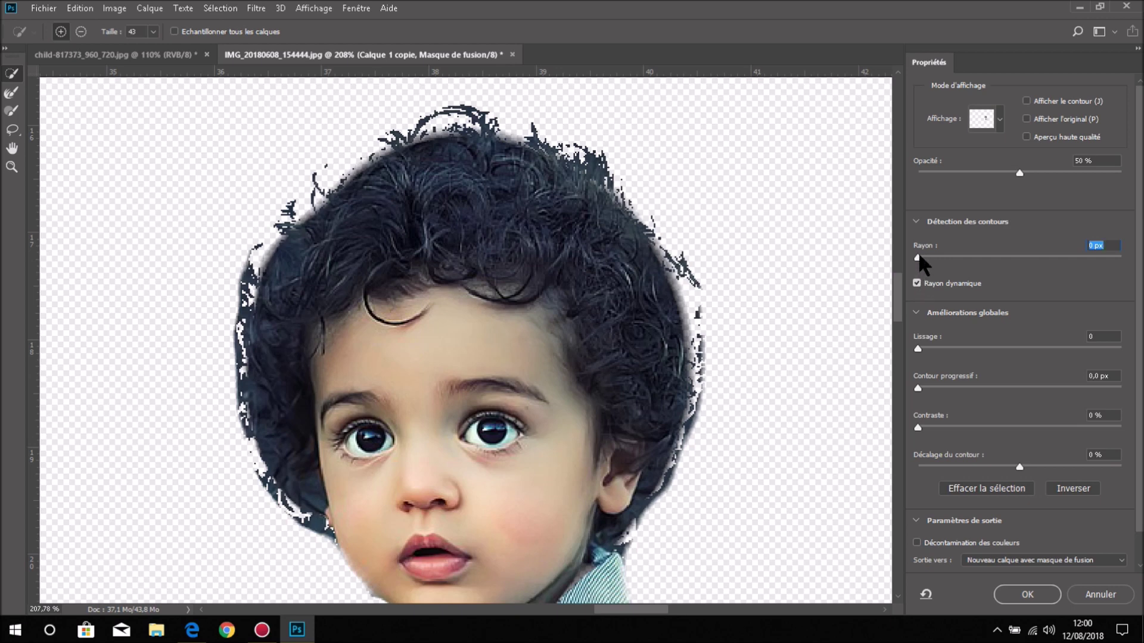
{"action": "left_click_drag", "start_coordinate": [918, 256], "coordinate": [936, 261]}
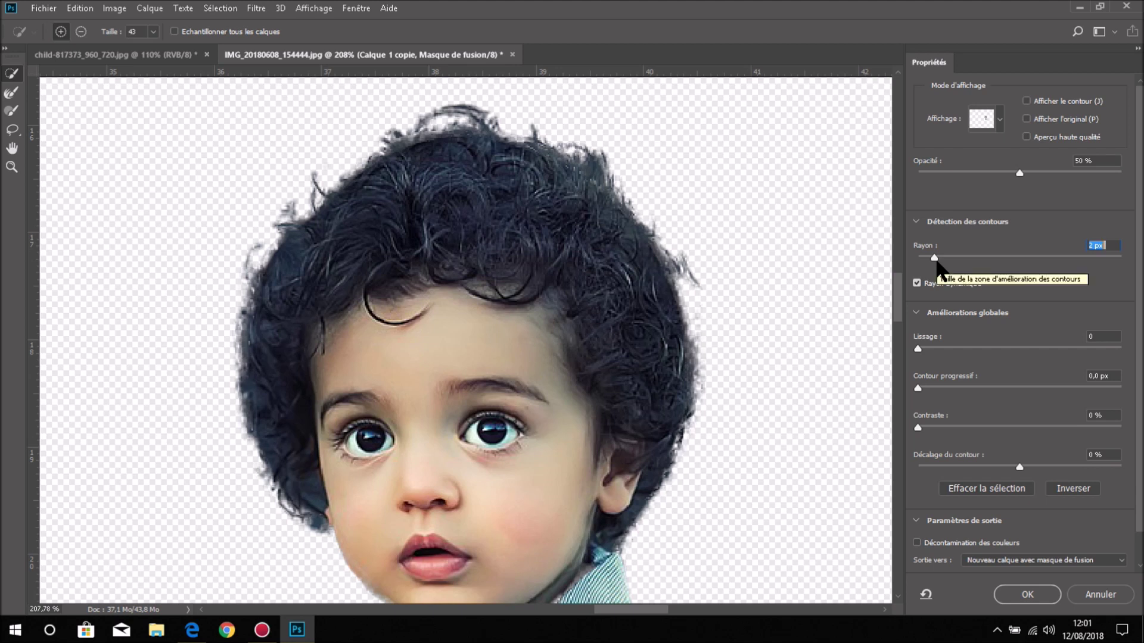
{"action": "left_click_drag", "start_coordinate": [935, 258], "coordinate": [942, 260]}
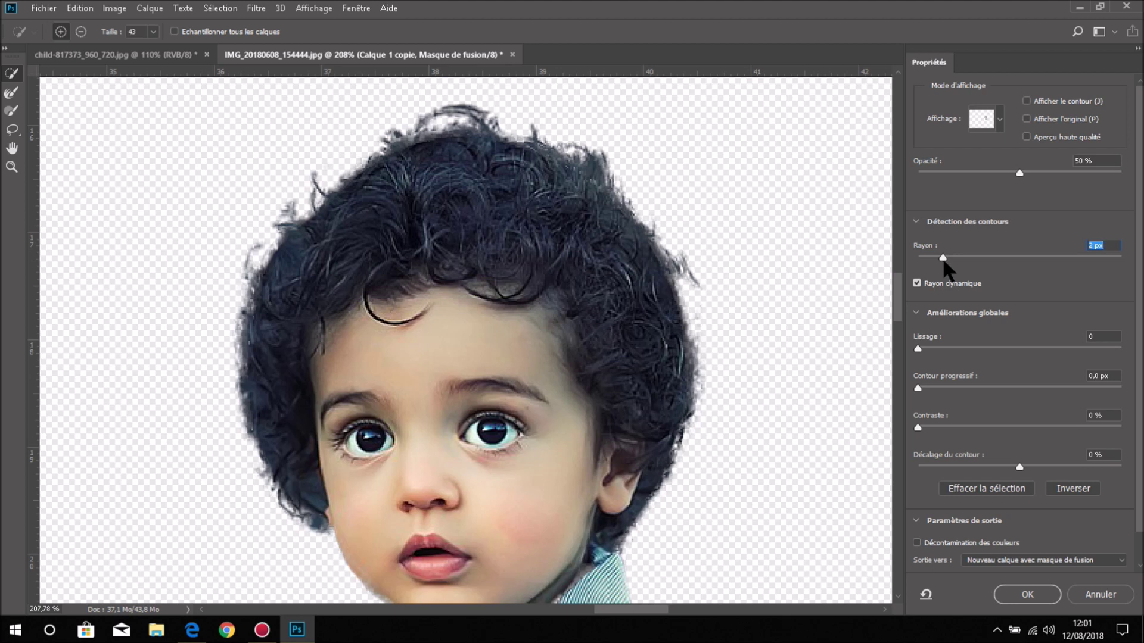
{"action": "left_click_drag", "start_coordinate": [943, 260], "coordinate": [947, 260]}
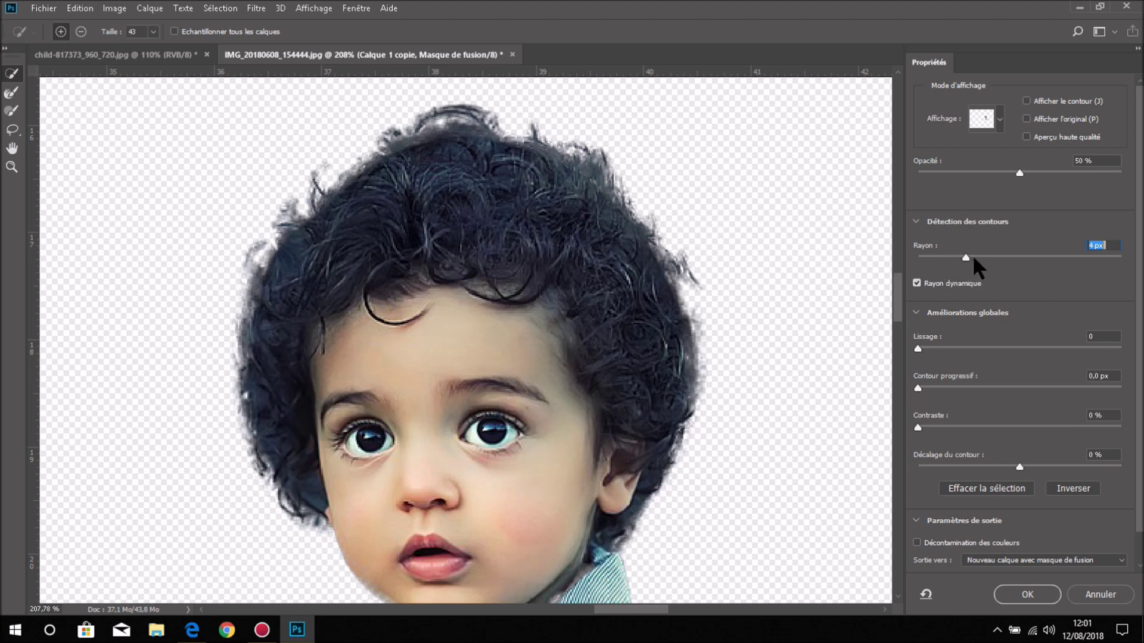
{"action": "left_click", "coordinate": [975, 258]}
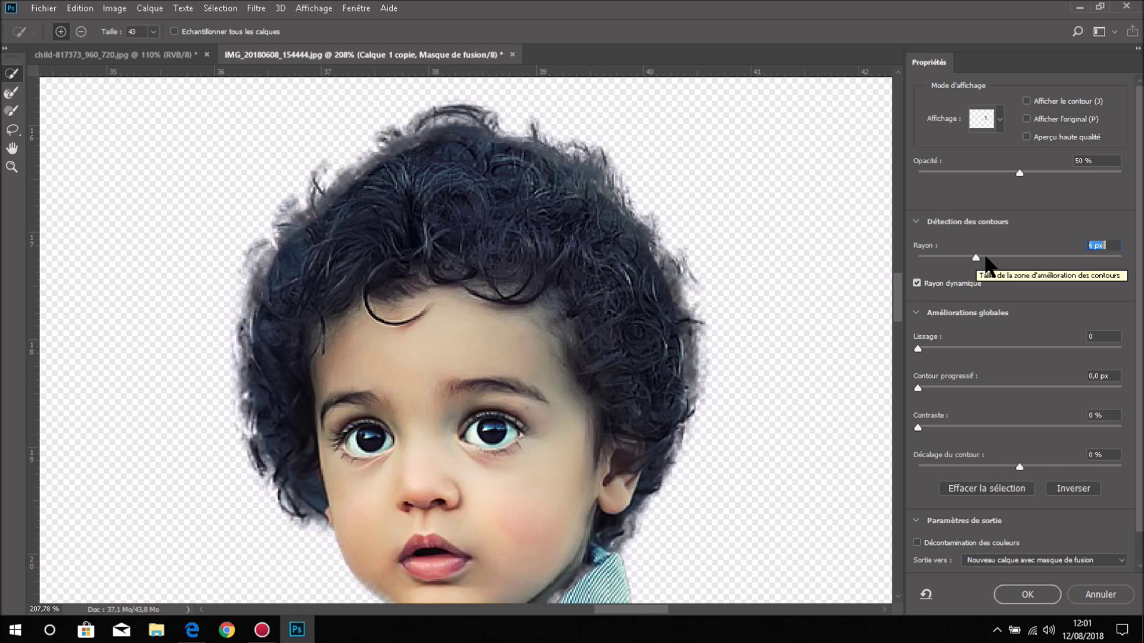
{"action": "left_click", "coordinate": [986, 257]}
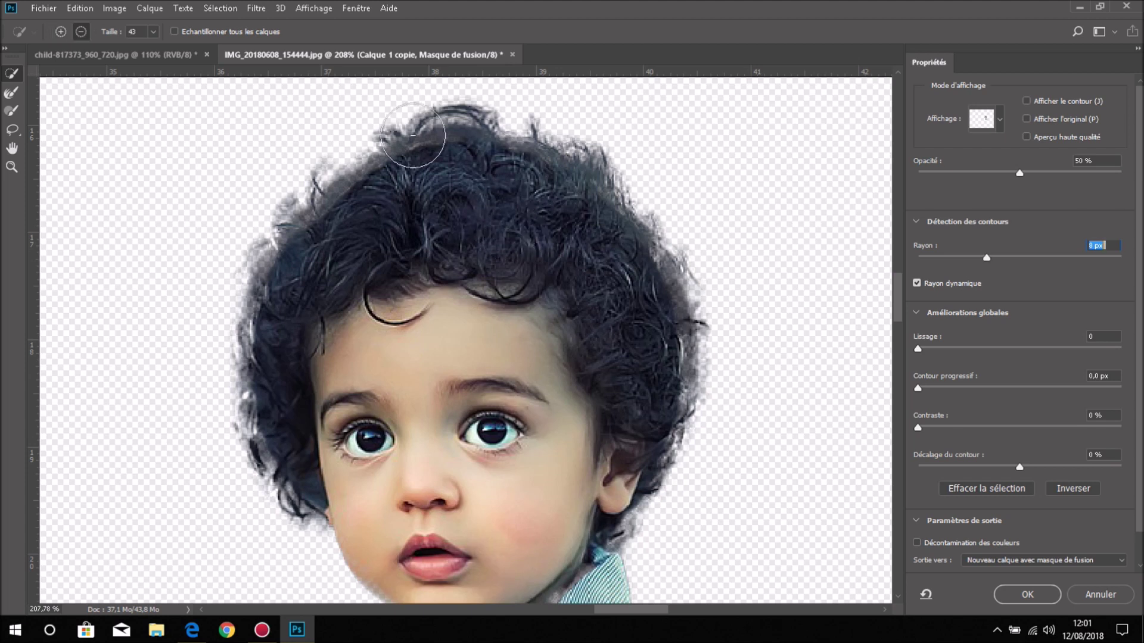
{"action": "key", "text": "alt"}
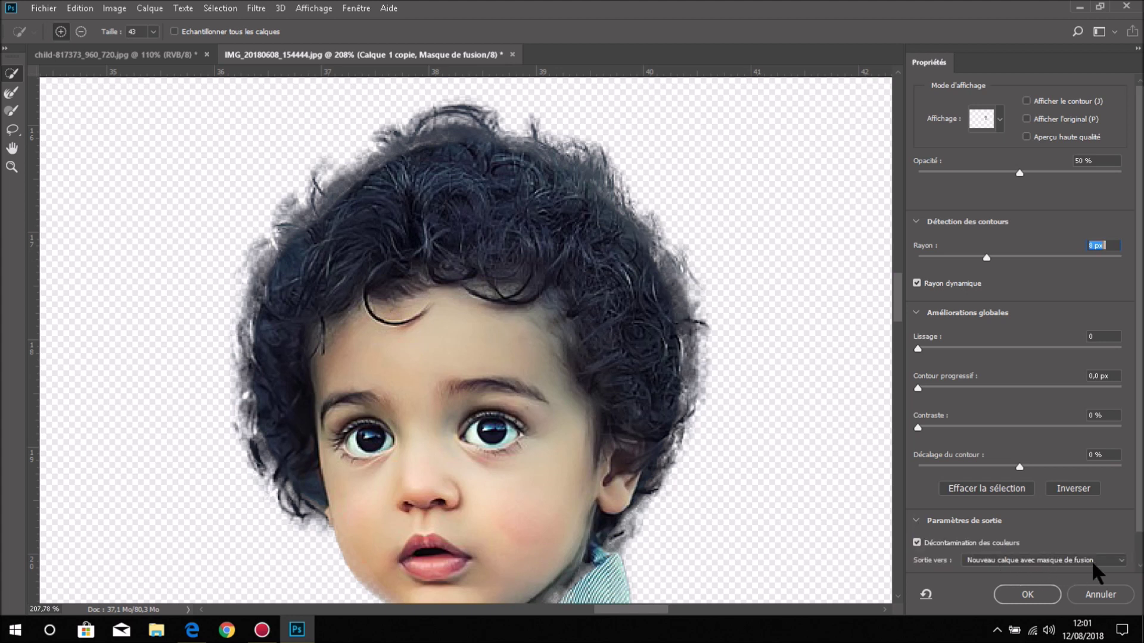
{"action": "left_click", "coordinate": [1027, 595]}
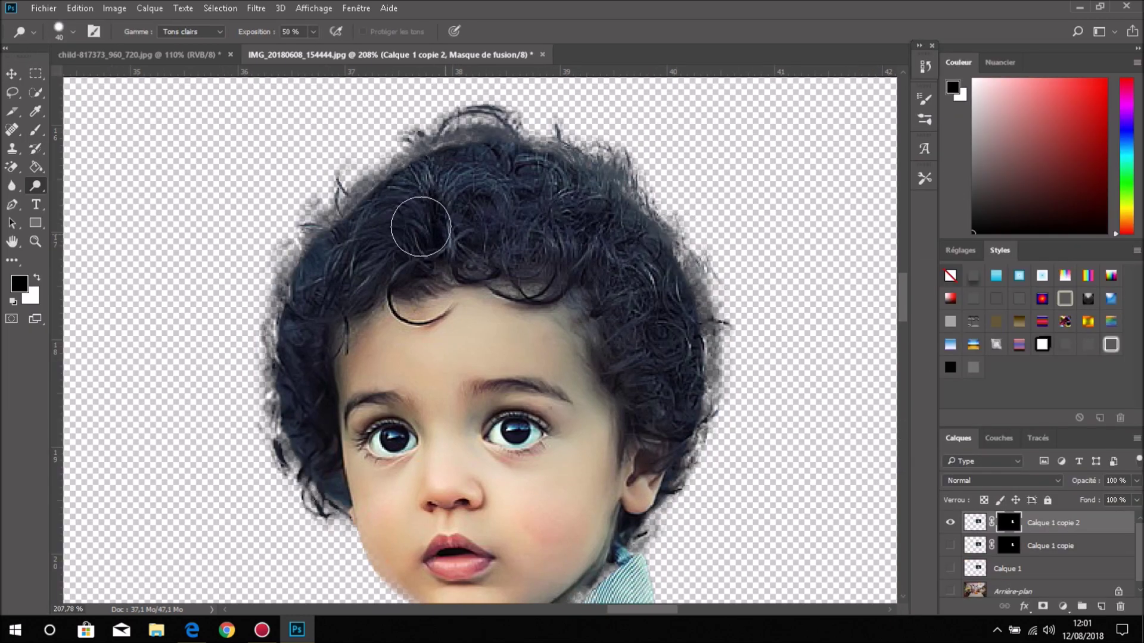
Dodge the Shadows range of the new mask along the top and side hair edges
{"action": "right_click", "coordinate": [37, 186]}
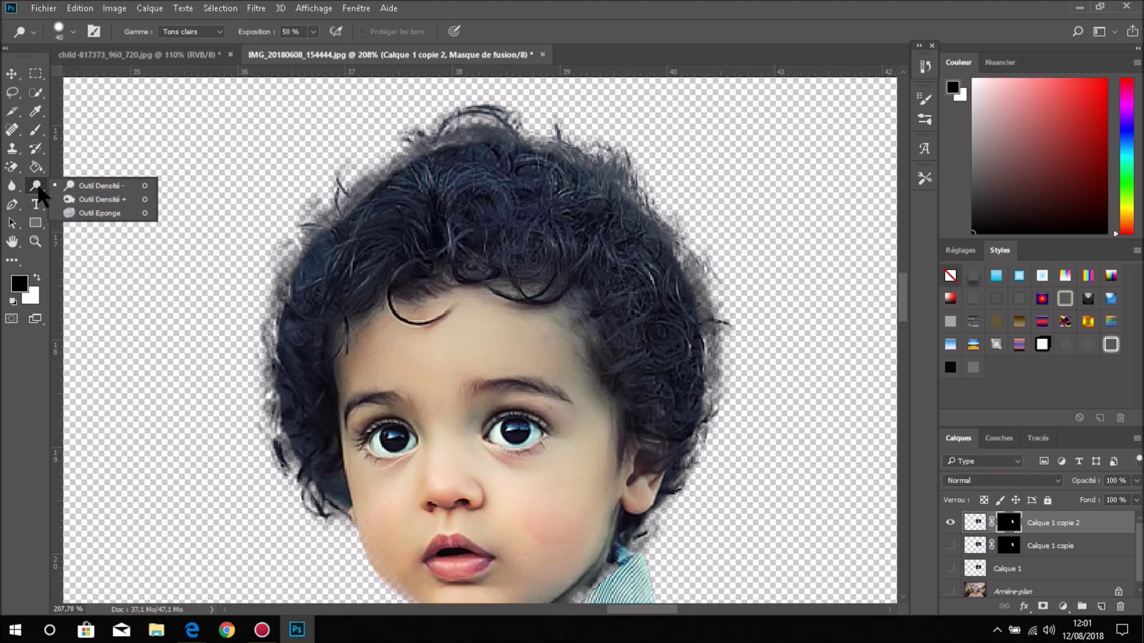
{"action": "left_click", "coordinate": [110, 183]}
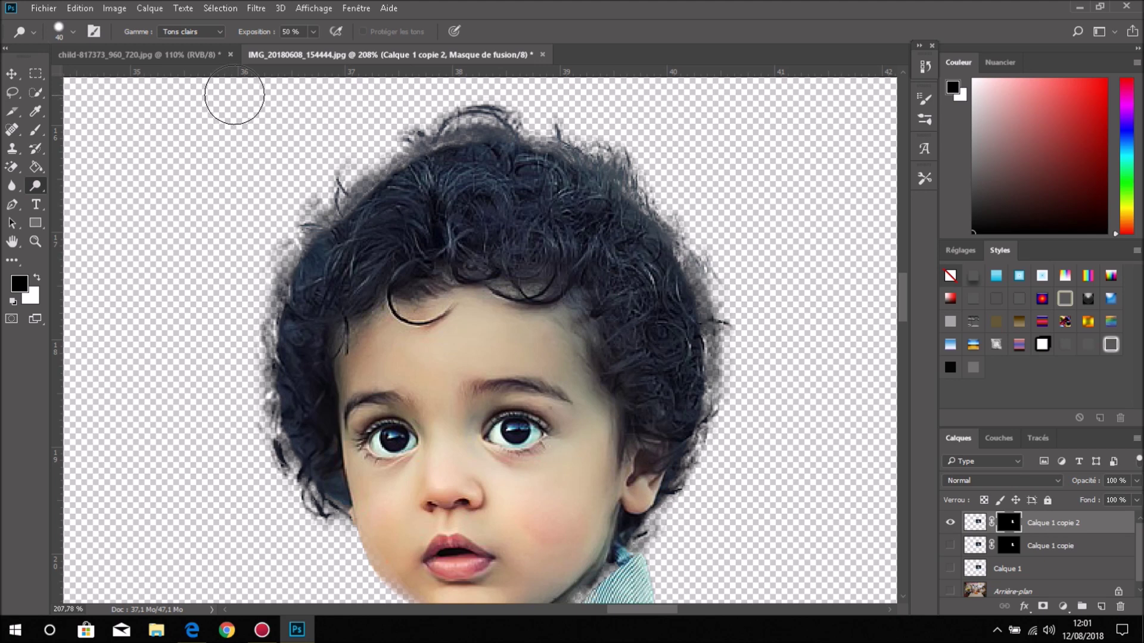
{"action": "left_click", "coordinate": [218, 31]}
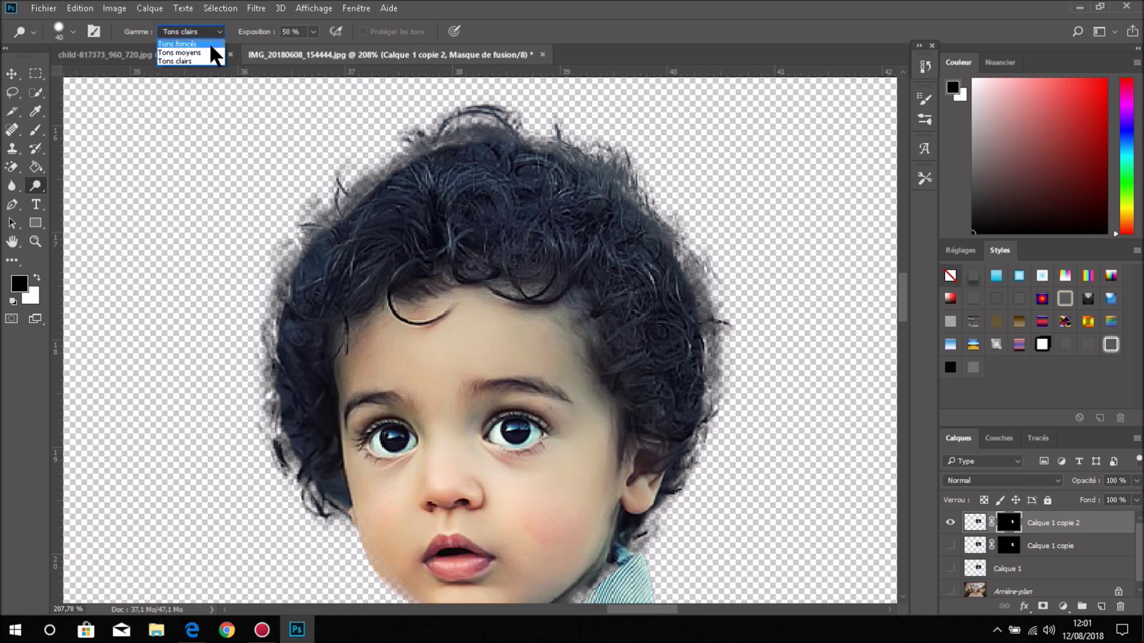
{"action": "left_click", "coordinate": [212, 44]}
{"action": "left_click_drag", "start_coordinate": [499, 143], "coordinate": [703, 453]}
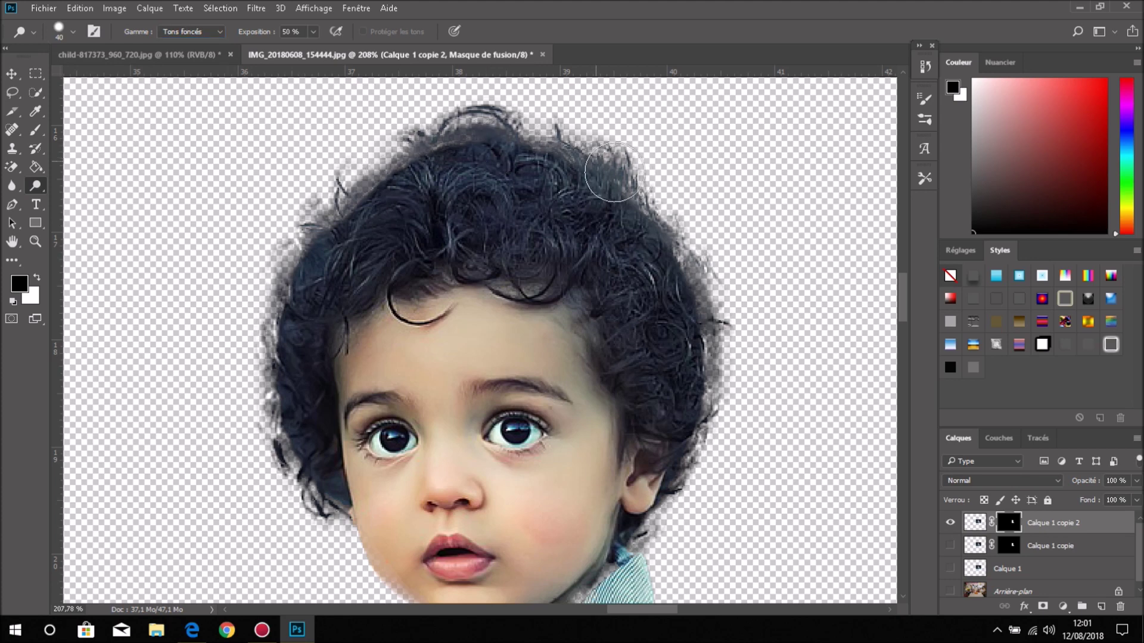
{"action": "mouse_move", "coordinate": [372, 174]}
{"action": "left_mouse_down"}
{"action": "mouse_move", "coordinate": [255, 372]}
{"action": "mouse_move", "coordinate": [423, 157]}
{"action": "left_mouse_up"}
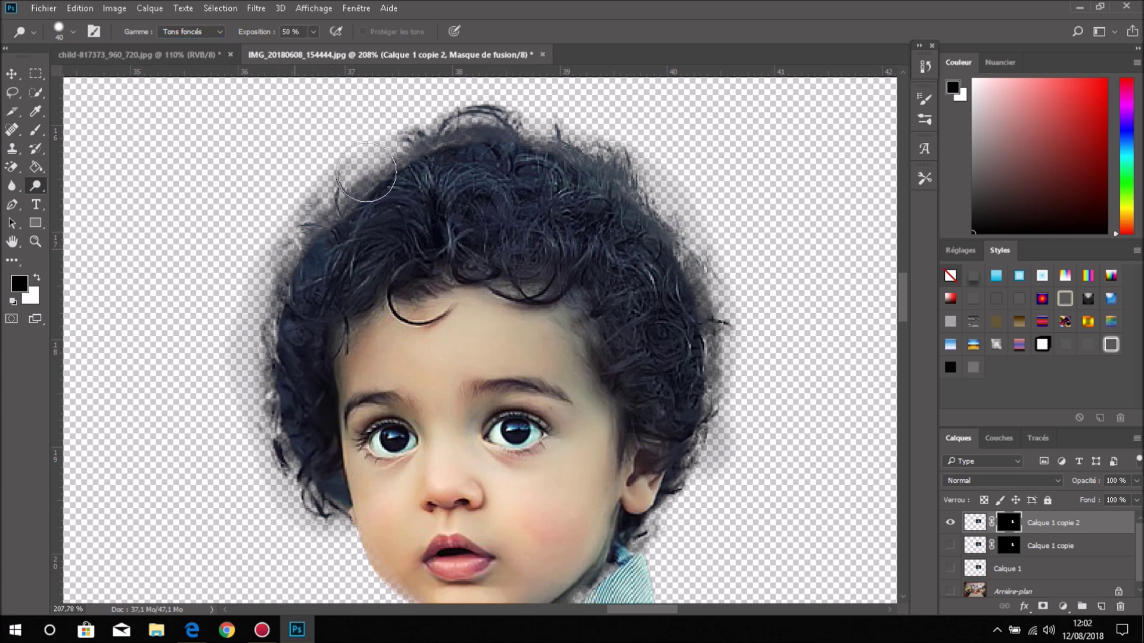
Burn the Calque 1 copie 2 mask along the top and left hair edges
{"action": "right_click", "coordinate": [37, 188]}
{"action": "left_click", "coordinate": [84, 192]}
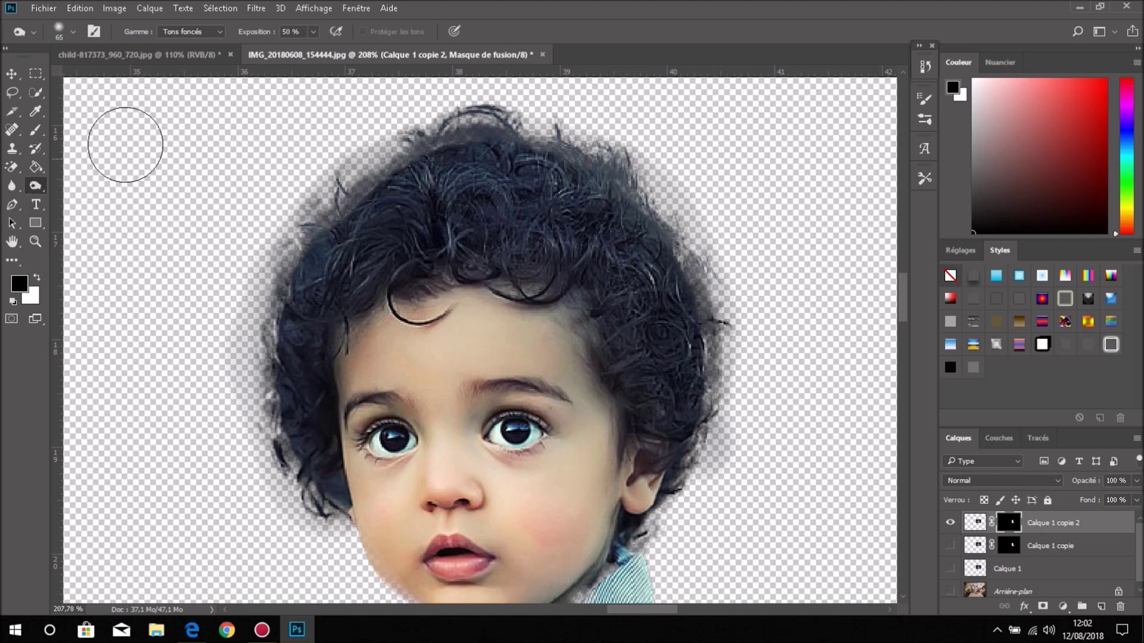
{"action": "mouse_move", "coordinate": [329, 217]}
{"action": "left_mouse_down"}
{"action": "mouse_move", "coordinate": [646, 173]}
{"action": "mouse_move", "coordinate": [698, 492]}
{"action": "mouse_move", "coordinate": [692, 247]}
{"action": "mouse_move", "coordinate": [268, 270]}
{"action": "mouse_move", "coordinate": [257, 361]}
{"action": "mouse_move", "coordinate": [268, 435]}
{"action": "mouse_move", "coordinate": [296, 499]}
{"action": "mouse_move", "coordinate": [316, 501]}
{"action": "mouse_move", "coordinate": [262, 357]}
{"action": "mouse_move", "coordinate": [268, 280]}
{"action": "mouse_move", "coordinate": [301, 235]}
{"action": "mouse_move", "coordinate": [292, 322]}
{"action": "mouse_move", "coordinate": [566, 107]}
{"action": "mouse_move", "coordinate": [709, 310]}
{"action": "mouse_move", "coordinate": [747, 399]}
{"action": "mouse_move", "coordinate": [722, 563]}
{"action": "mouse_move", "coordinate": [691, 513]}
{"action": "mouse_move", "coordinate": [690, 346]}
{"action": "mouse_move", "coordinate": [708, 278]}
{"action": "mouse_move", "coordinate": [685, 310]}
{"action": "mouse_move", "coordinate": [697, 351]}
{"action": "mouse_move", "coordinate": [738, 291]}
{"action": "left_mouse_up"}
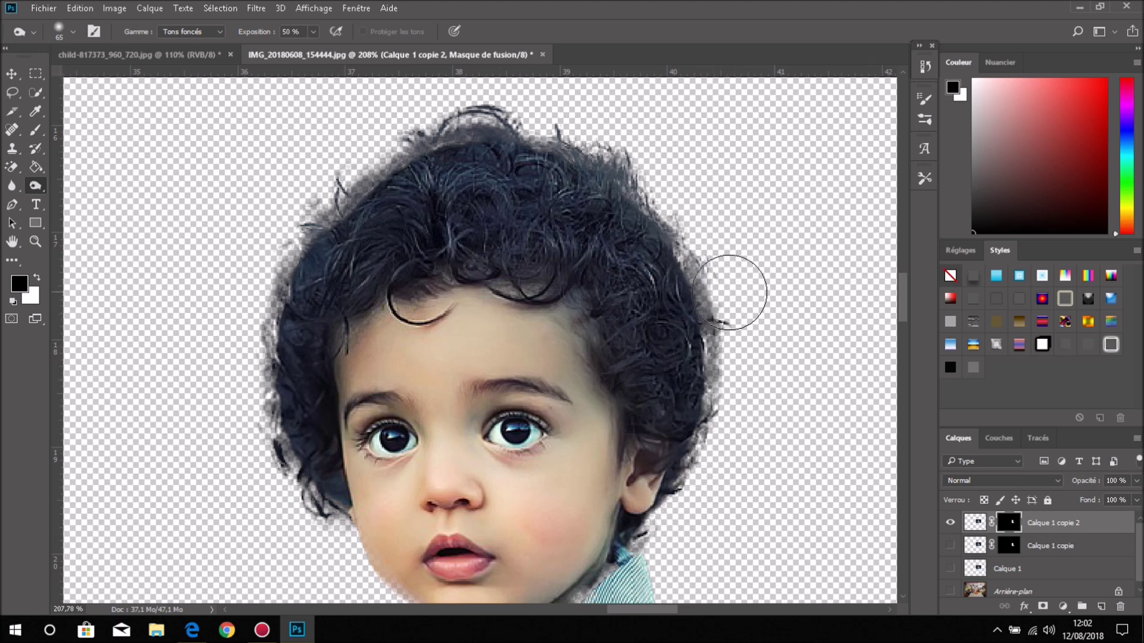
{"action": "scroll", "coordinate": [635, 256], "scroll_direction": "down", "scroll_amount": 3}
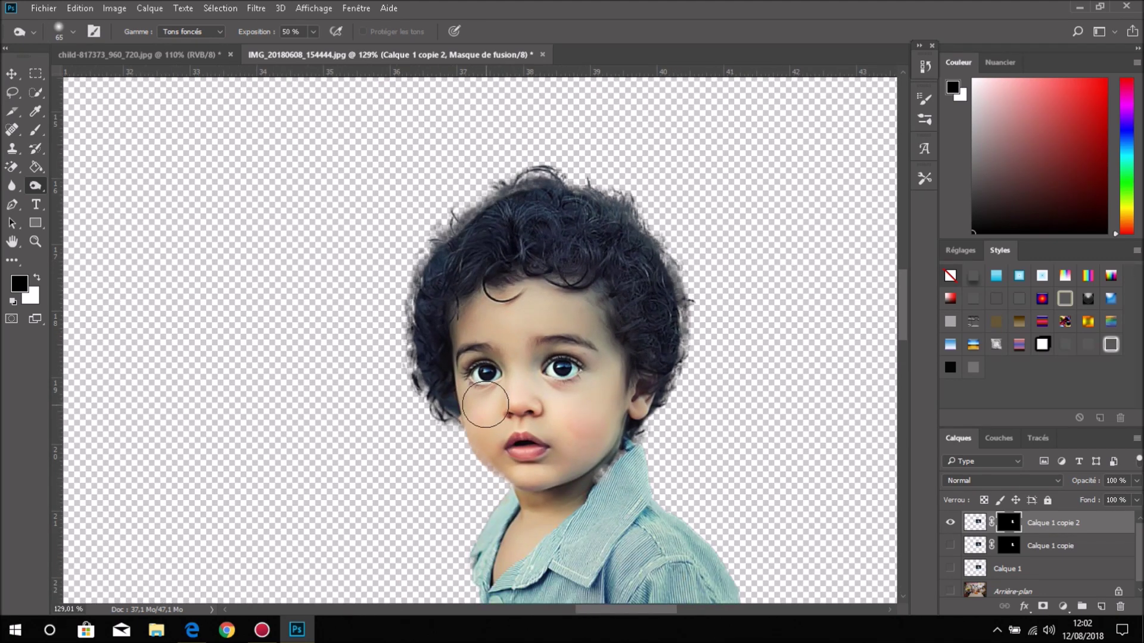
{"action": "mouse_move", "coordinate": [411, 399]}
{"action": "left_mouse_down"}
{"action": "mouse_move", "coordinate": [438, 236]}
{"action": "mouse_move", "coordinate": [535, 186]}
{"action": "mouse_move", "coordinate": [631, 207]}
{"action": "mouse_move", "coordinate": [703, 332]}
{"action": "mouse_move", "coordinate": [726, 342]}
{"action": "left_mouse_up"}
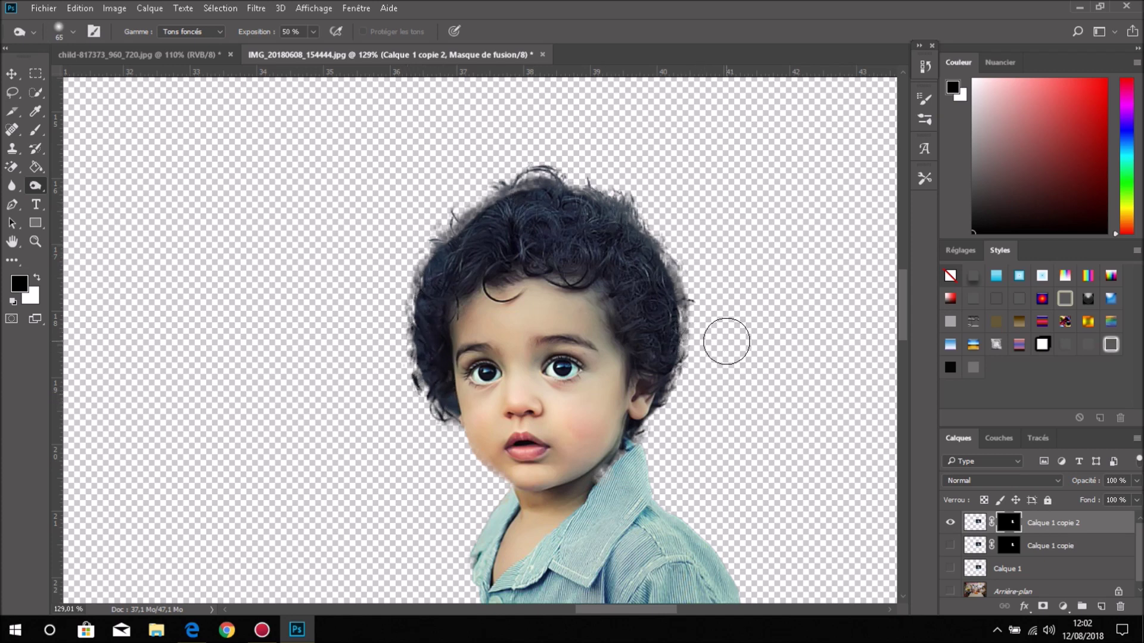
Show the classroom background and darken the left, right and top hair edges
{"action": "left_click", "coordinate": [951, 592]}
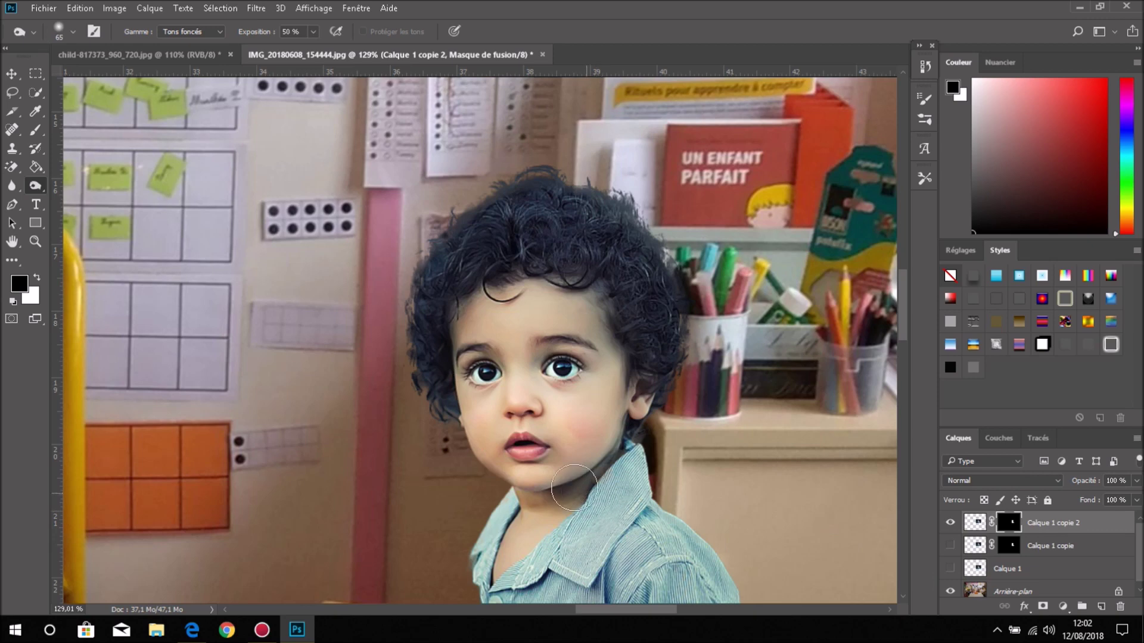
{"action": "scroll", "coordinate": [570, 351], "scroll_direction": "up", "scroll_amount": 2}
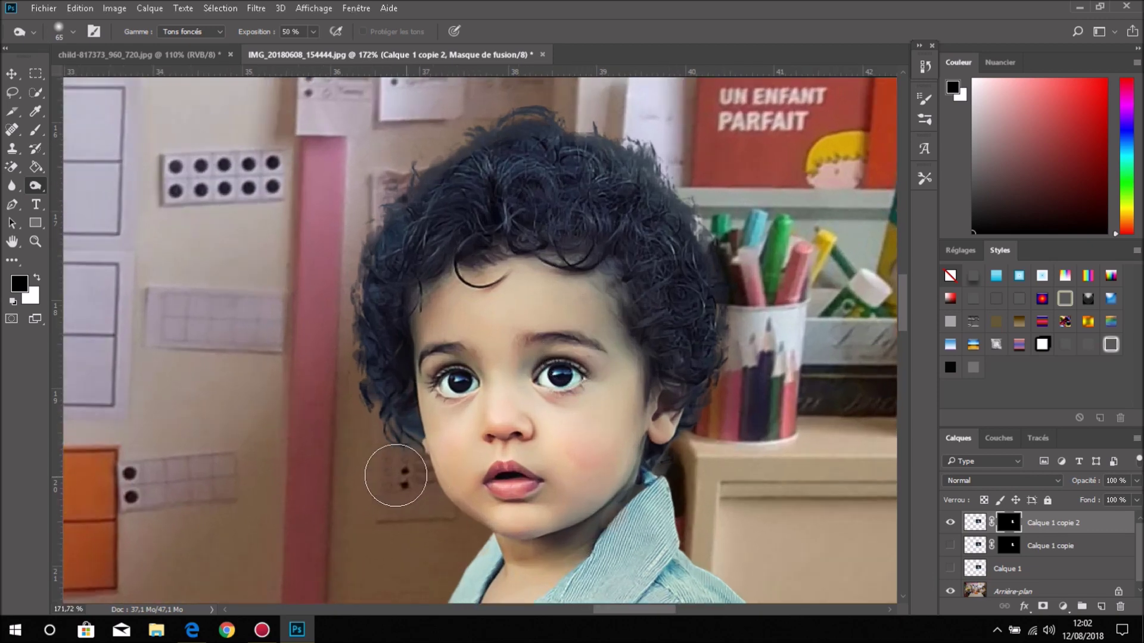
{"action": "left_click_drag", "start_coordinate": [346, 410], "coordinate": [341, 404]}
{"action": "mouse_move", "coordinate": [574, 314]}
{"action": "left_mouse_down"}
{"action": "mouse_move", "coordinate": [453, 135]}
{"action": "mouse_move", "coordinate": [739, 263]}
{"action": "left_mouse_up"}
Pan the view up to the boy's curly hair and select the Brush tool
{"action": "left_click_drag", "start_coordinate": [711, 445], "coordinate": [673, 169]}
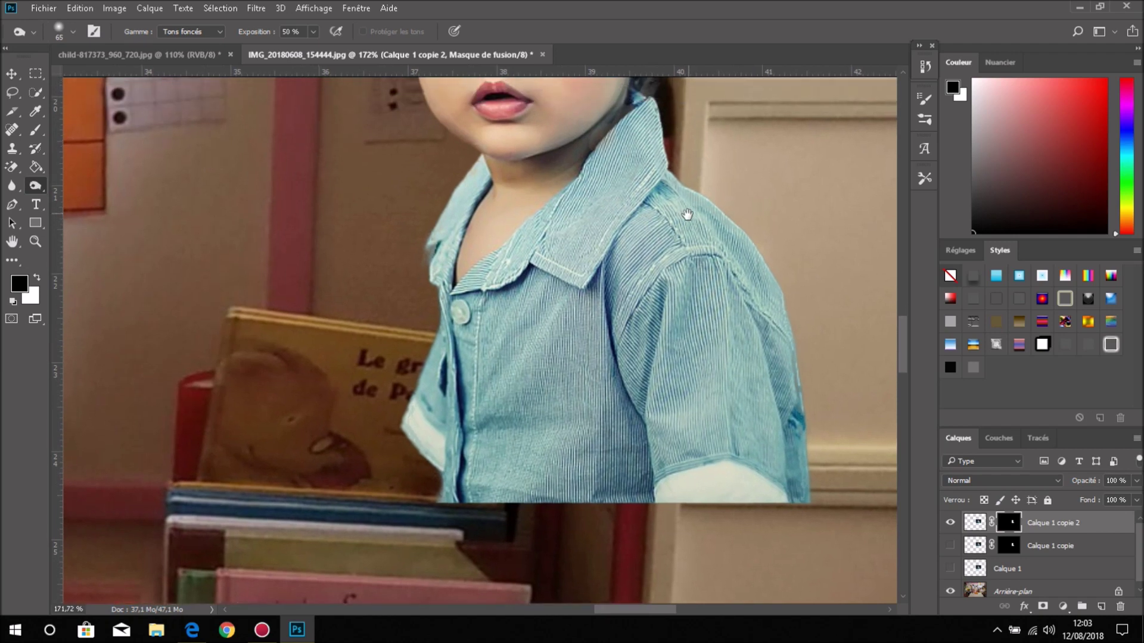
{"action": "mouse_move", "coordinate": [700, 220]}
{"action": "left_mouse_down"}
{"action": "mouse_move", "coordinate": [660, 316]}
{"action": "mouse_move", "coordinate": [636, 470]}
{"action": "left_mouse_up"}
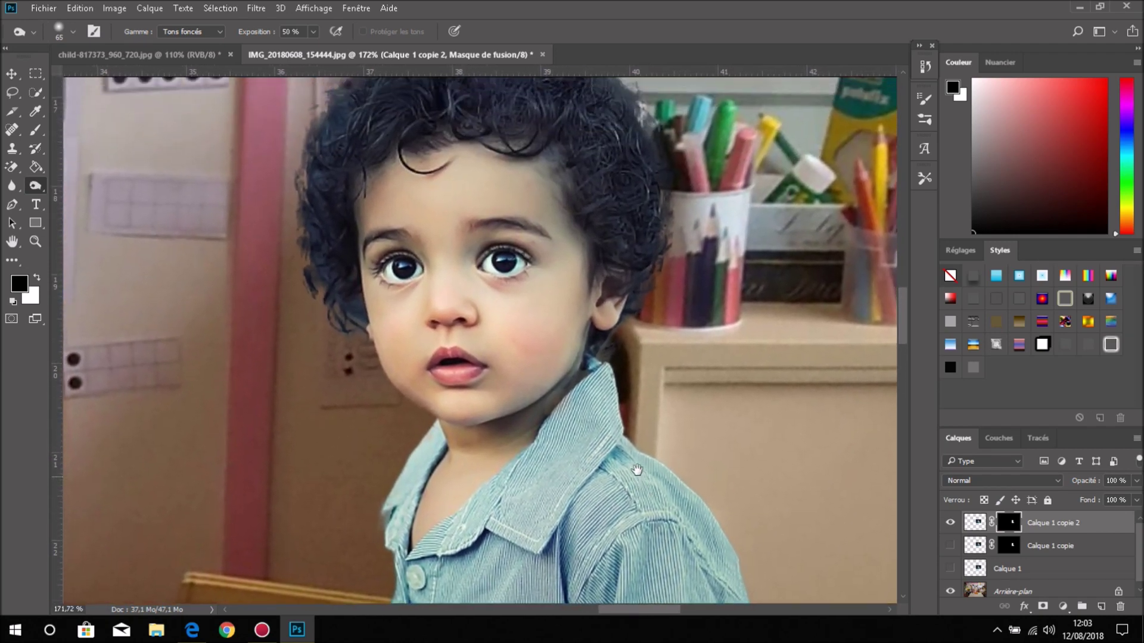
{"action": "left_click_drag", "start_coordinate": [519, 360], "coordinate": [537, 442]}
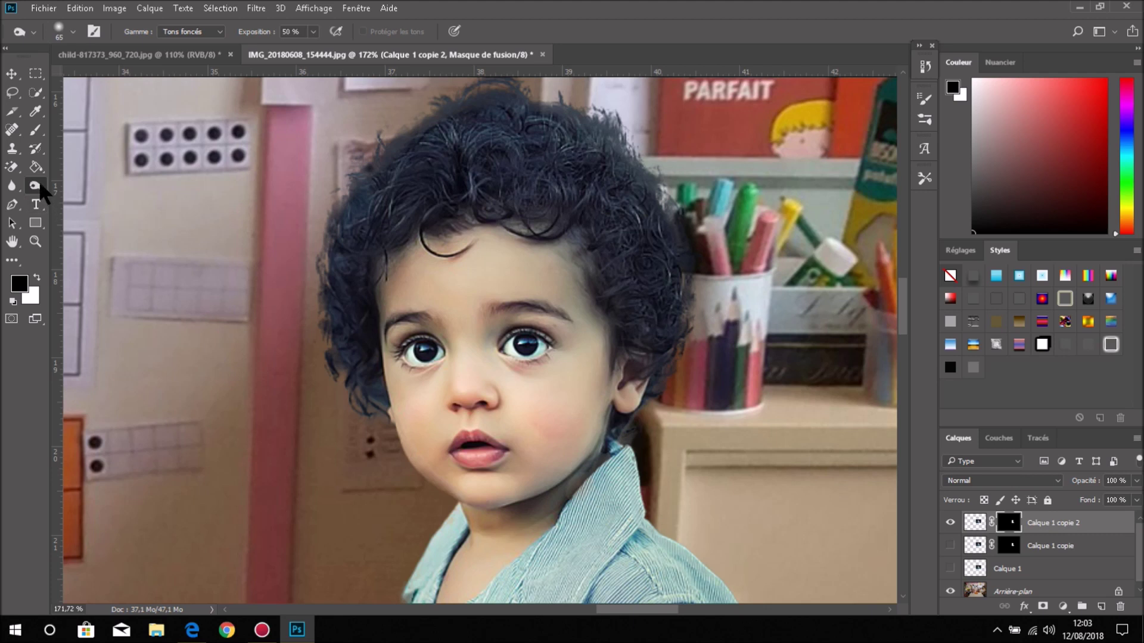
{"action": "left_click", "coordinate": [37, 131]}
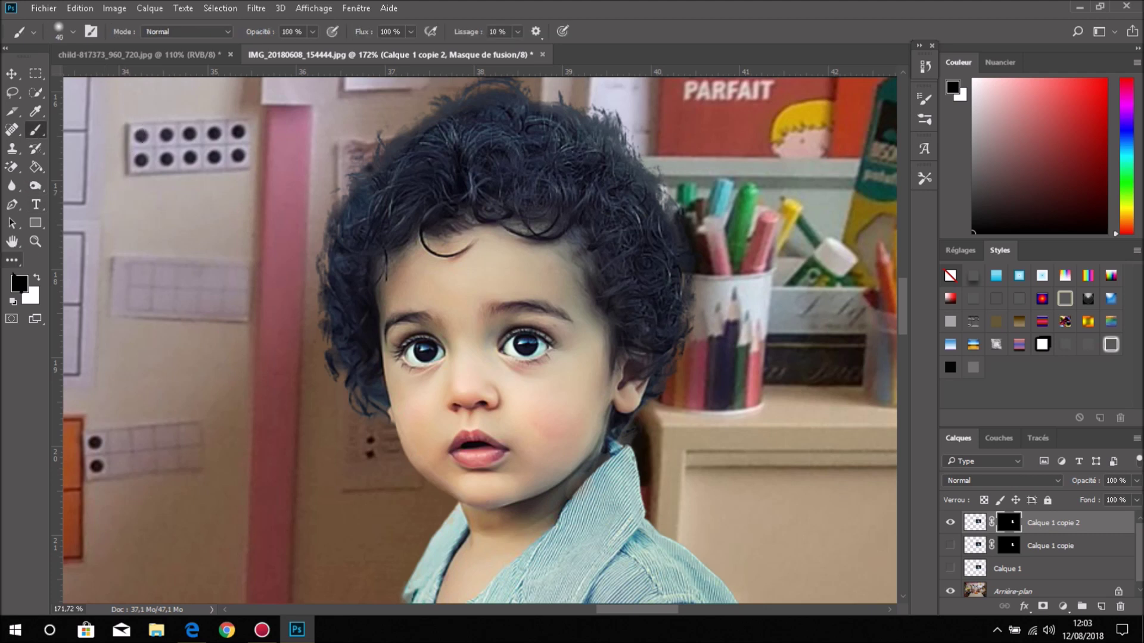
Paint the mask beside the hair with a 40 px soft brush, then swap to white
{"action": "mouse_move", "coordinate": [271, 412]}
{"action": "left_mouse_down"}
{"action": "mouse_move", "coordinate": [317, 382]}
{"action": "mouse_move", "coordinate": [279, 391]}
{"action": "mouse_move", "coordinate": [266, 465]}
{"action": "mouse_move", "coordinate": [262, 428]}
{"action": "left_mouse_up"}
{"action": "right_click", "coordinate": [279, 390], "text": "alt"}
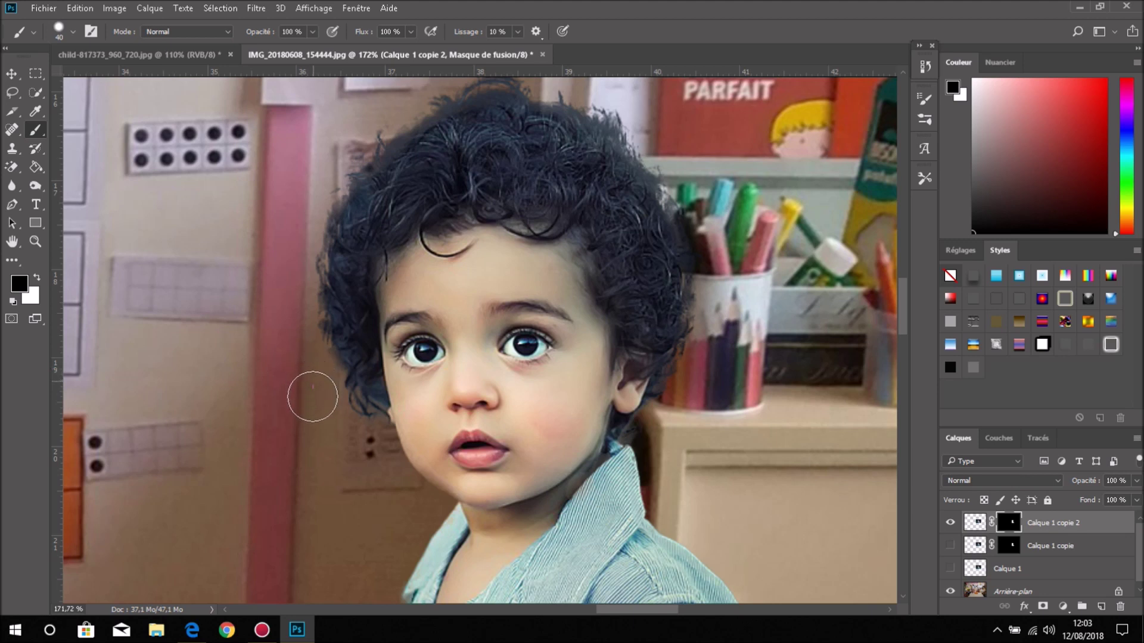
{"action": "key", "text": "x"}
{"action": "scroll", "coordinate": [828, 291], "scroll_direction": "up", "scroll_amount": 1}
{"action": "scroll", "coordinate": [520, 279], "scroll_direction": "down", "scroll_amount": 5}
Move the boy down and left beside the cabinet and rotate him under 1°
{"action": "left_click", "coordinate": [11, 73]}
{"action": "left_click_drag", "start_coordinate": [544, 371], "coordinate": [481, 421]}
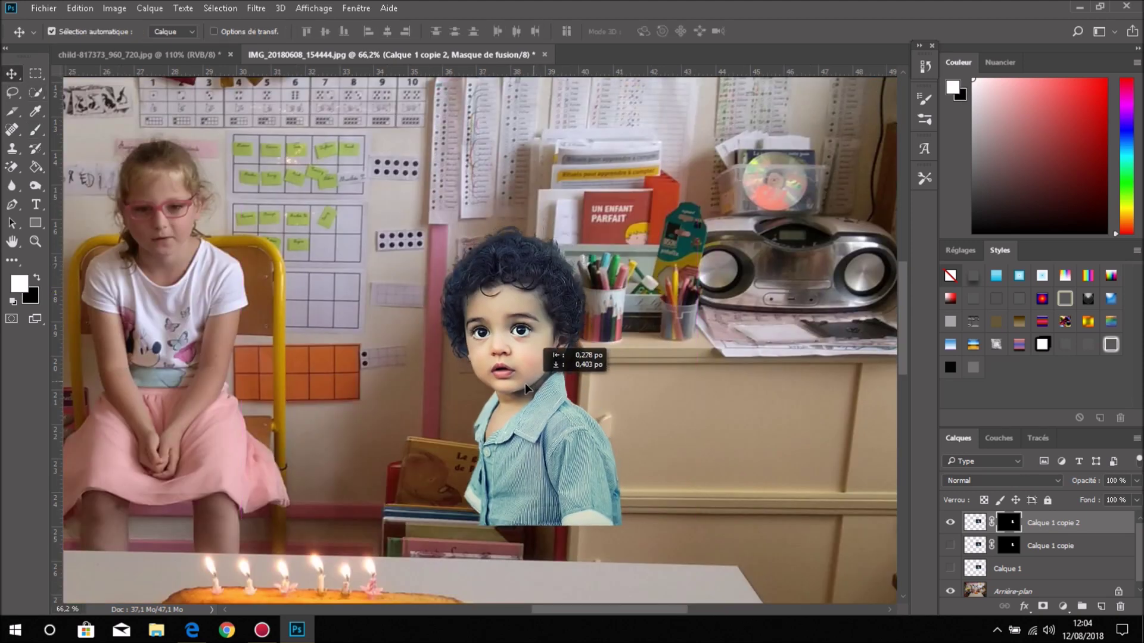
{"action": "left_click_drag", "start_coordinate": [482, 422], "coordinate": [486, 418]}
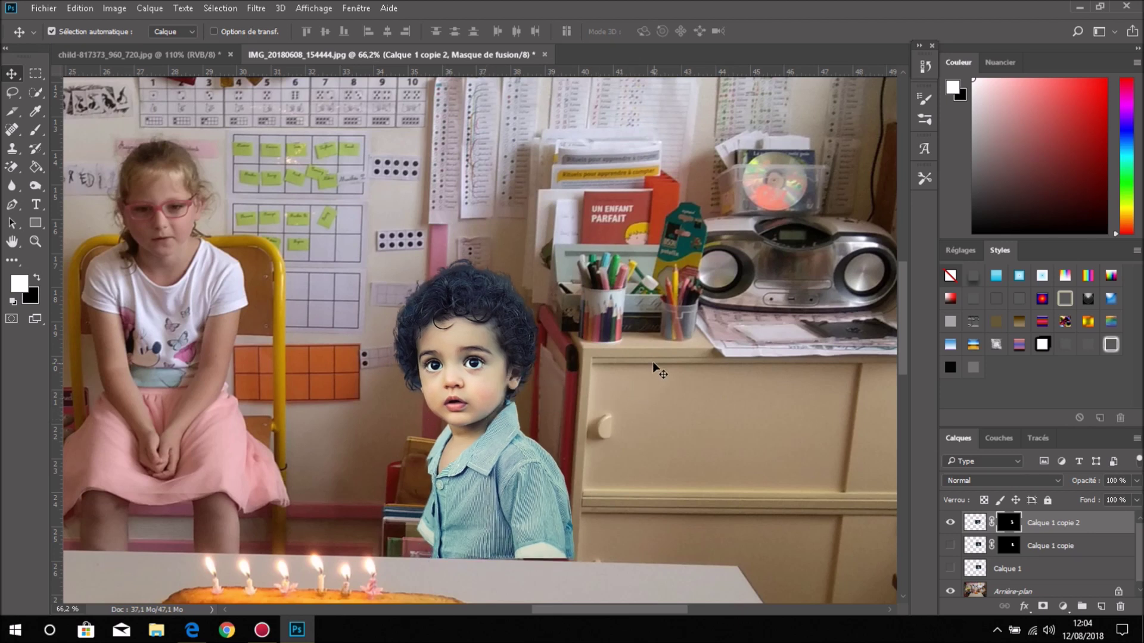
{"action": "key", "text": "ctrl+t"}
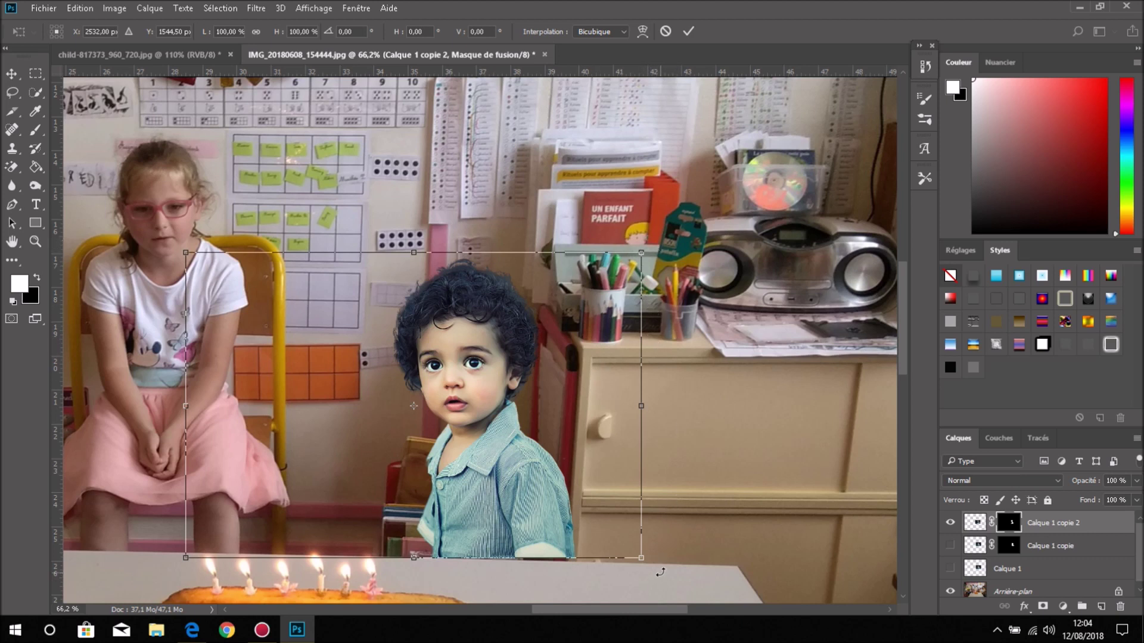
{"action": "left_click_drag", "start_coordinate": [659, 575], "coordinate": [659, 577]}
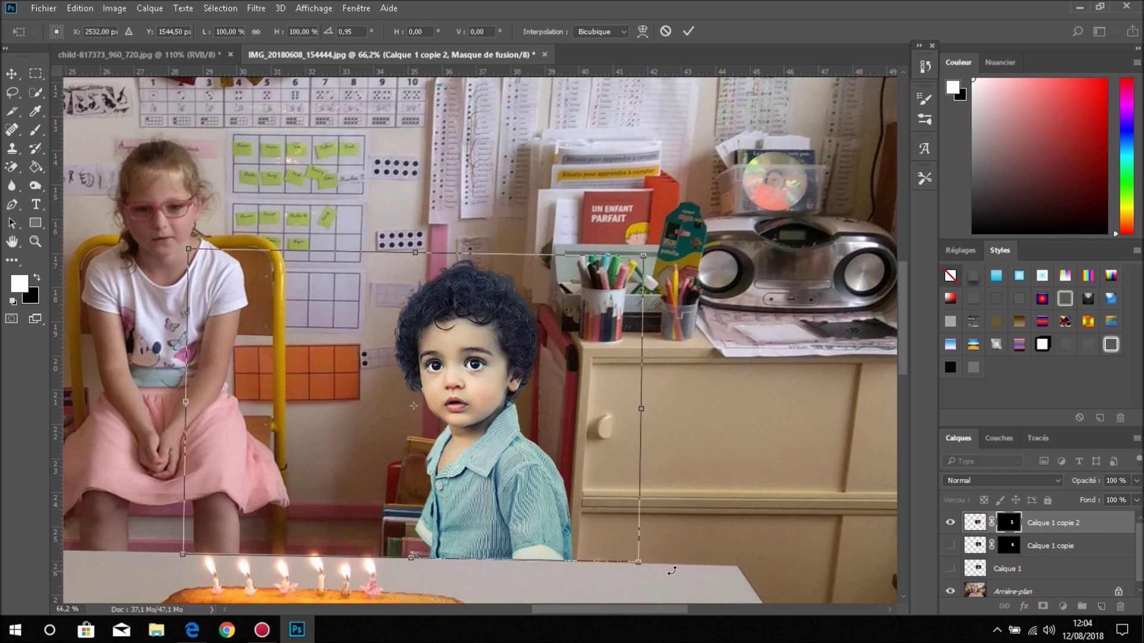
{"action": "left_click", "coordinate": [689, 31]}
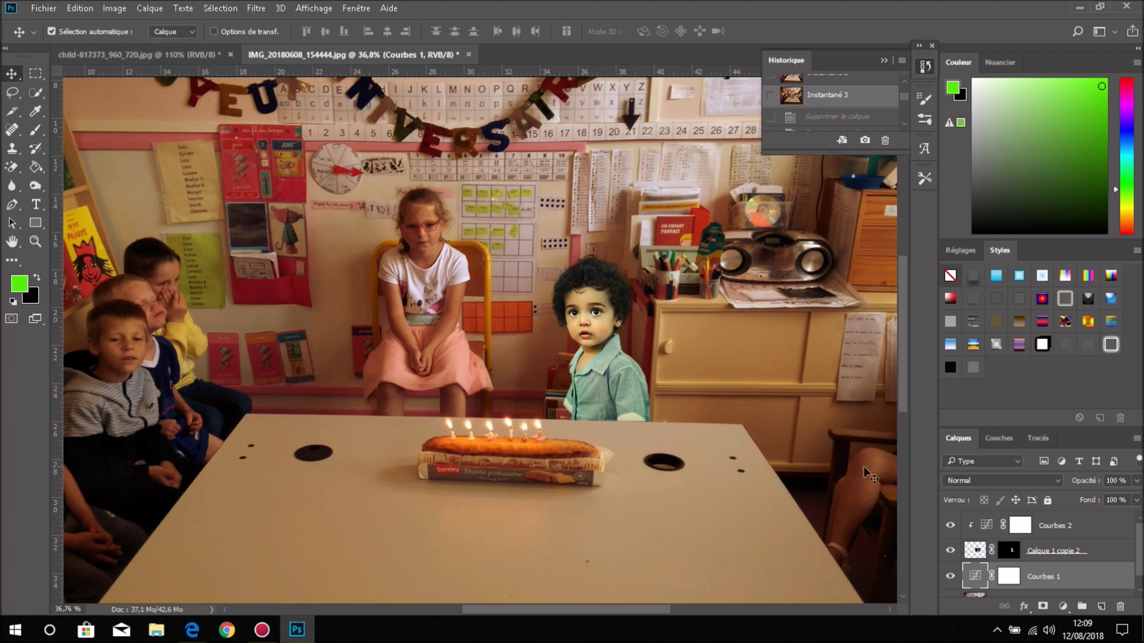
Apply Auto Tone and Auto Color to the boy's layer
{"action": "left_click", "coordinate": [976, 554]}
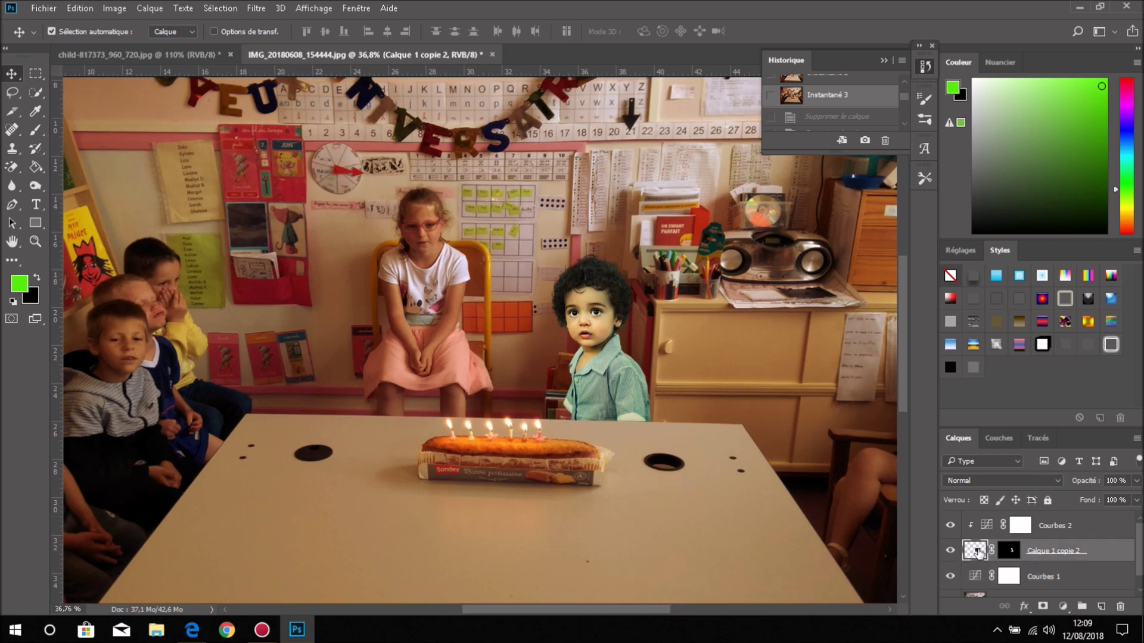
{"action": "left_click", "coordinate": [114, 8]}
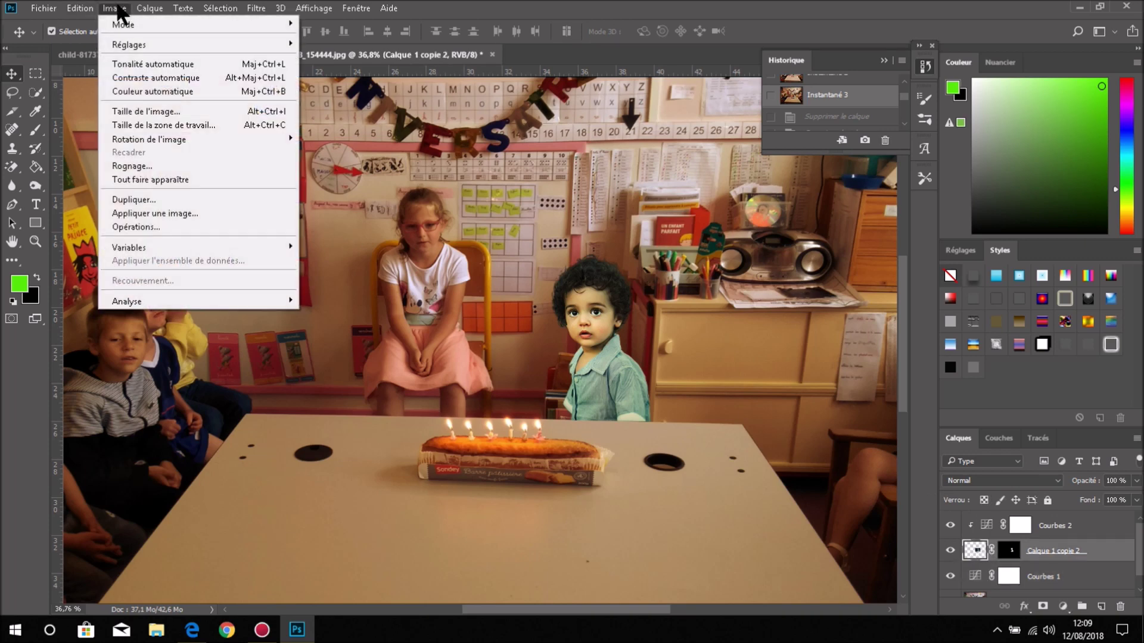
{"action": "left_click", "coordinate": [143, 64]}
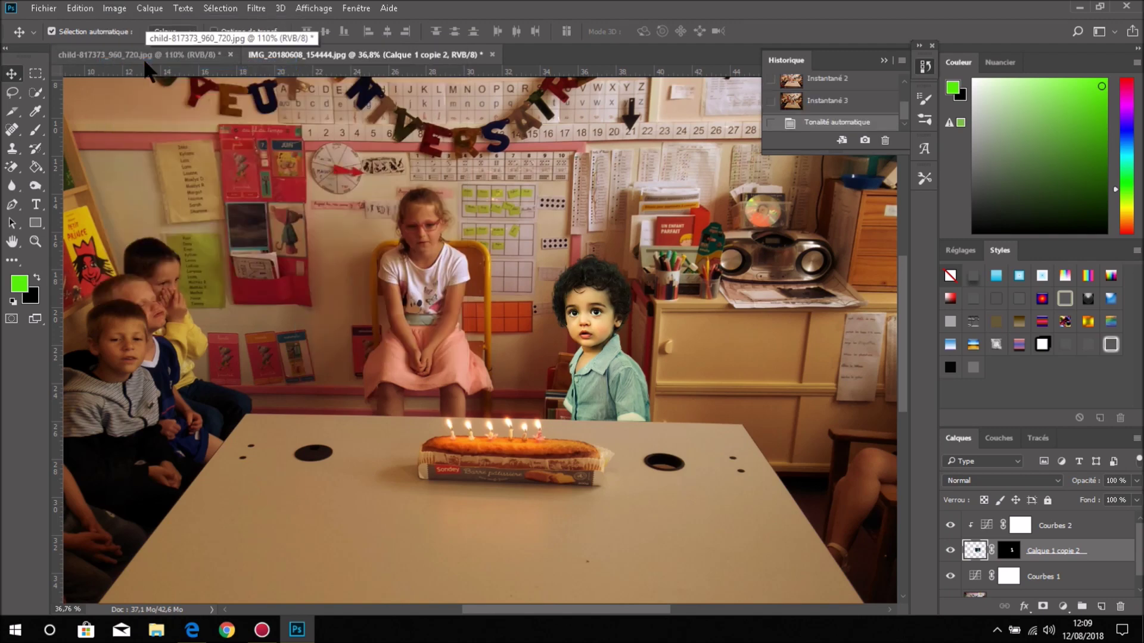
{"action": "left_click", "coordinate": [112, 7]}
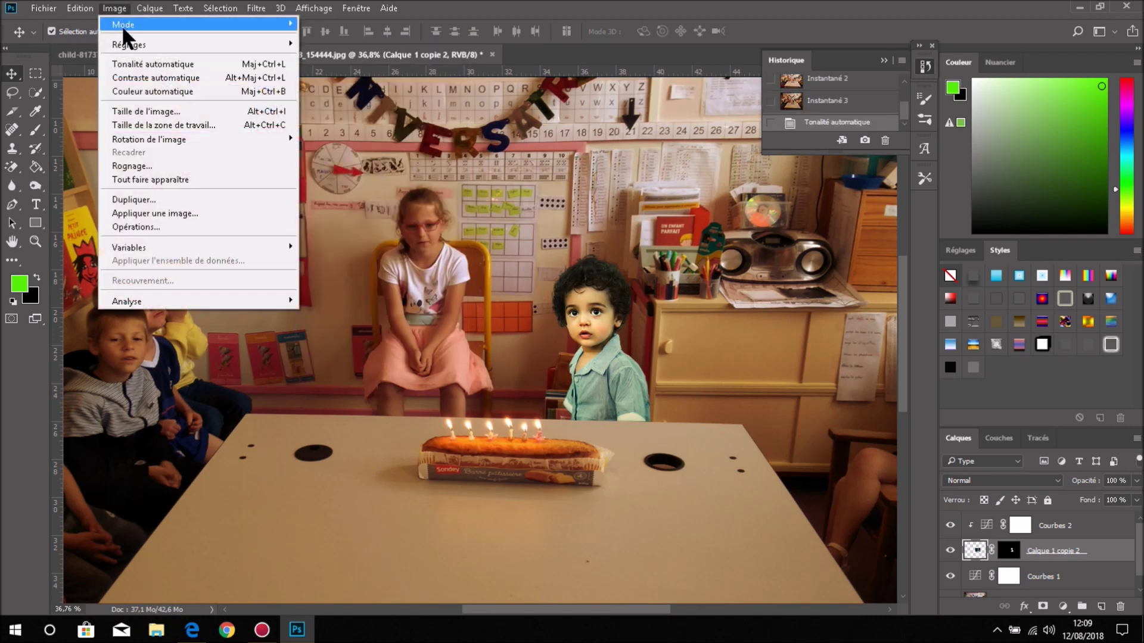
{"action": "left_click", "coordinate": [134, 88]}
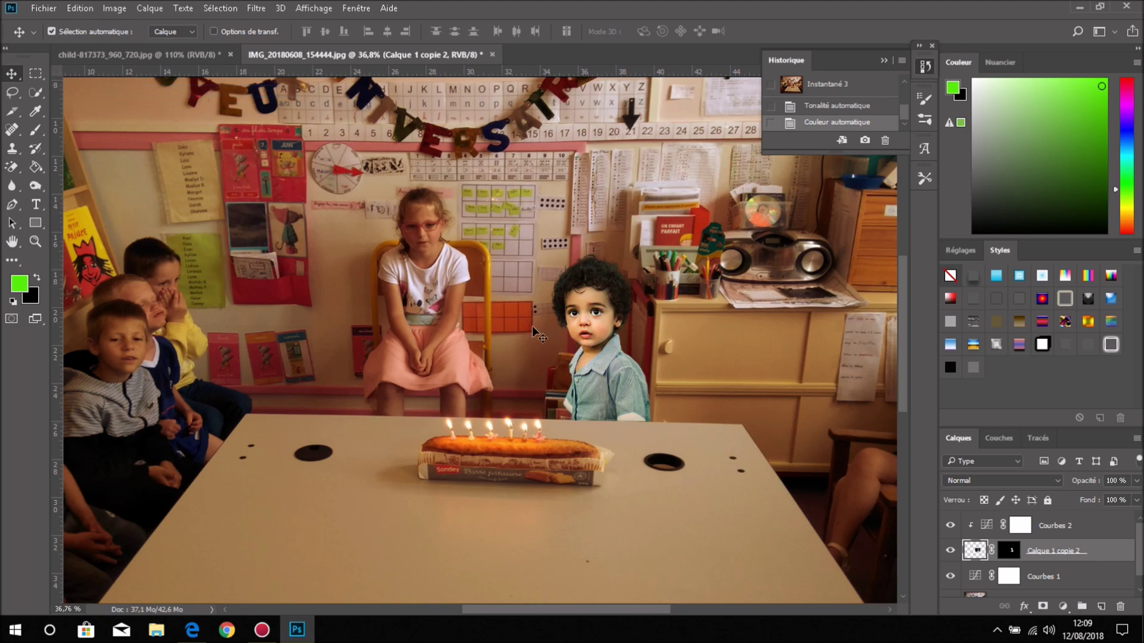
Apply Auto Color, Auto Contrast and Auto Tone to the classroom layer Calque 0
{"action": "left_click", "coordinate": [975, 597]}
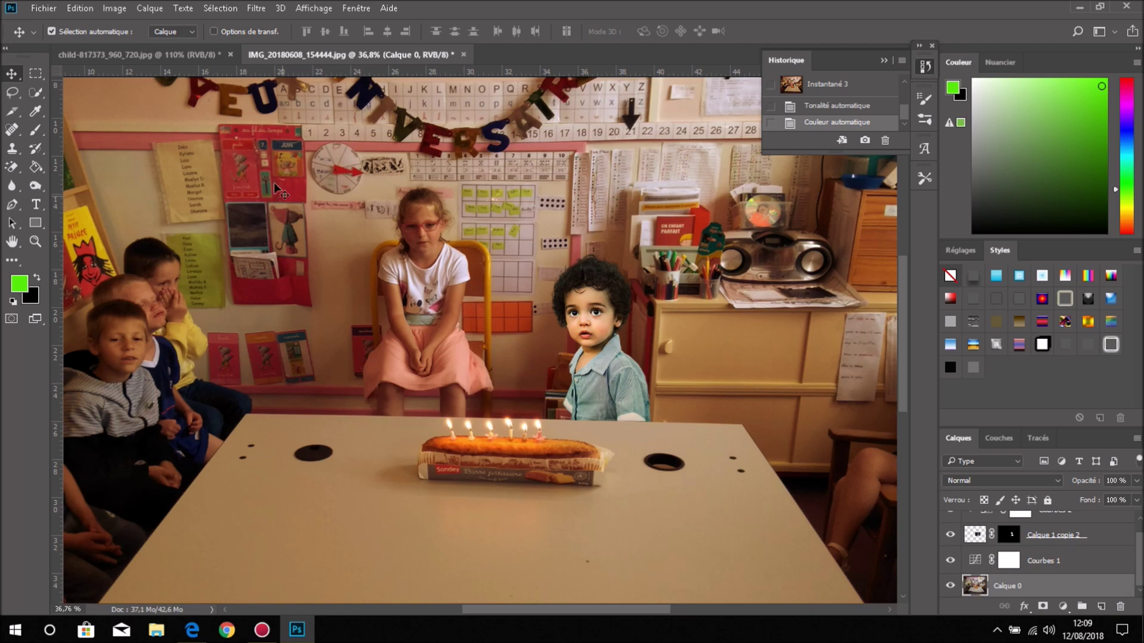
{"action": "left_click", "coordinate": [112, 7]}
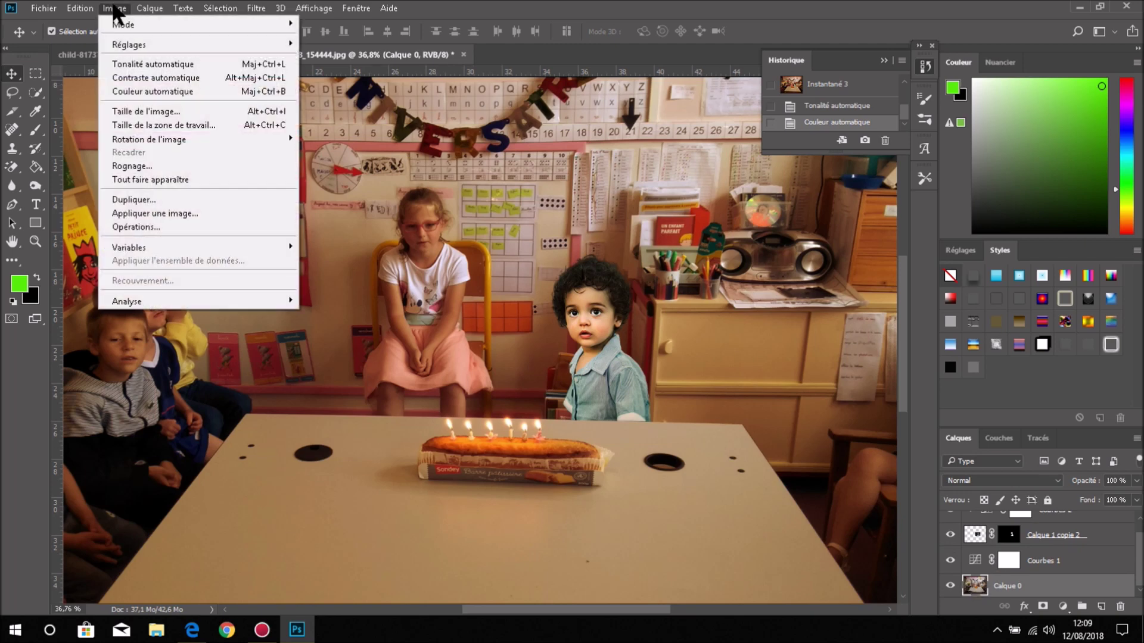
{"action": "left_click", "coordinate": [135, 89]}
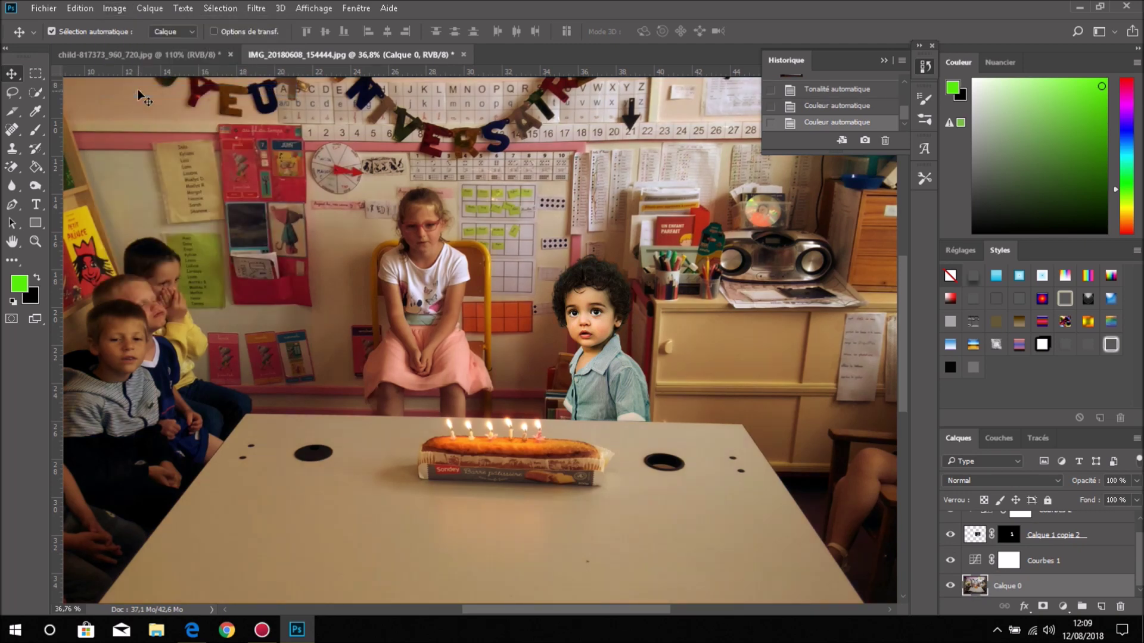
{"action": "left_click", "coordinate": [121, 7]}
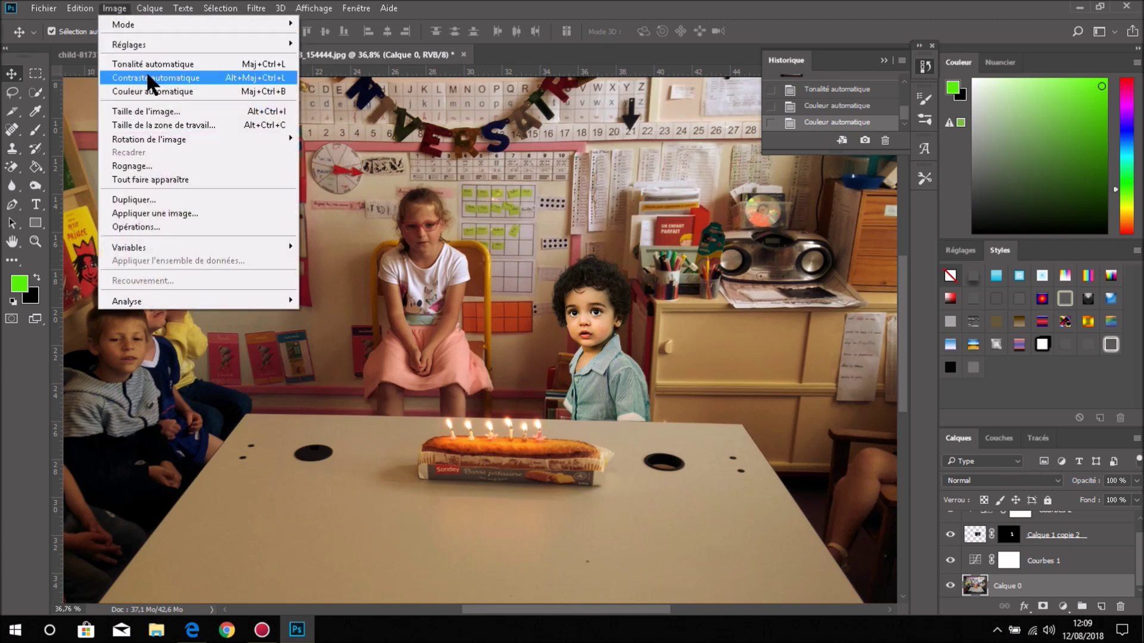
{"action": "left_click", "coordinate": [147, 78]}
{"action": "left_click", "coordinate": [121, 9]}
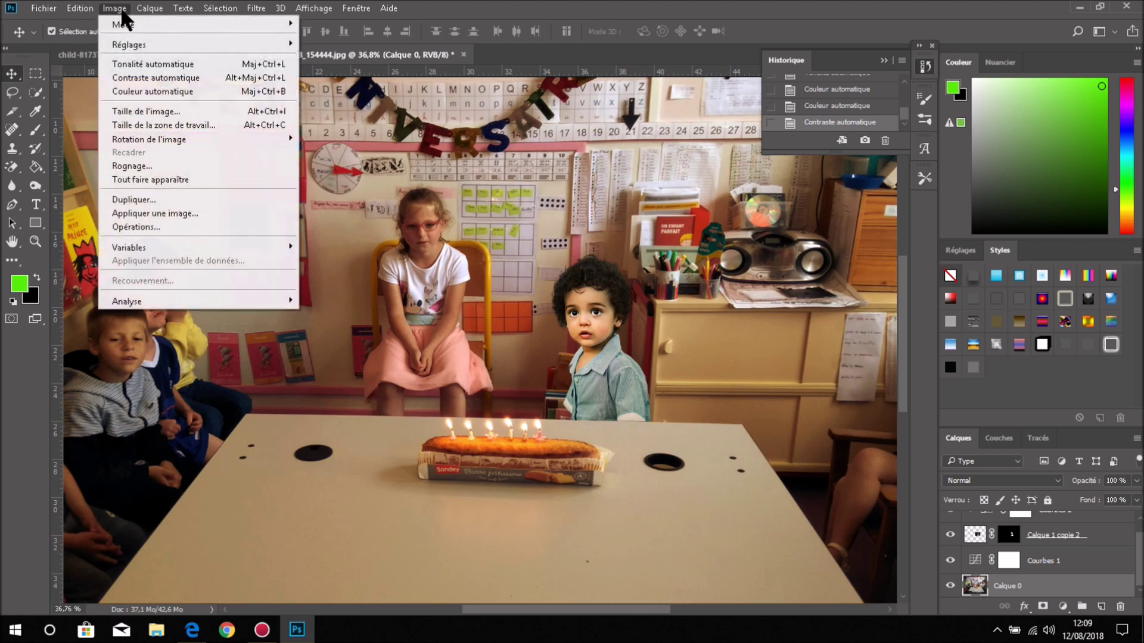
{"action": "left_click", "coordinate": [143, 63]}
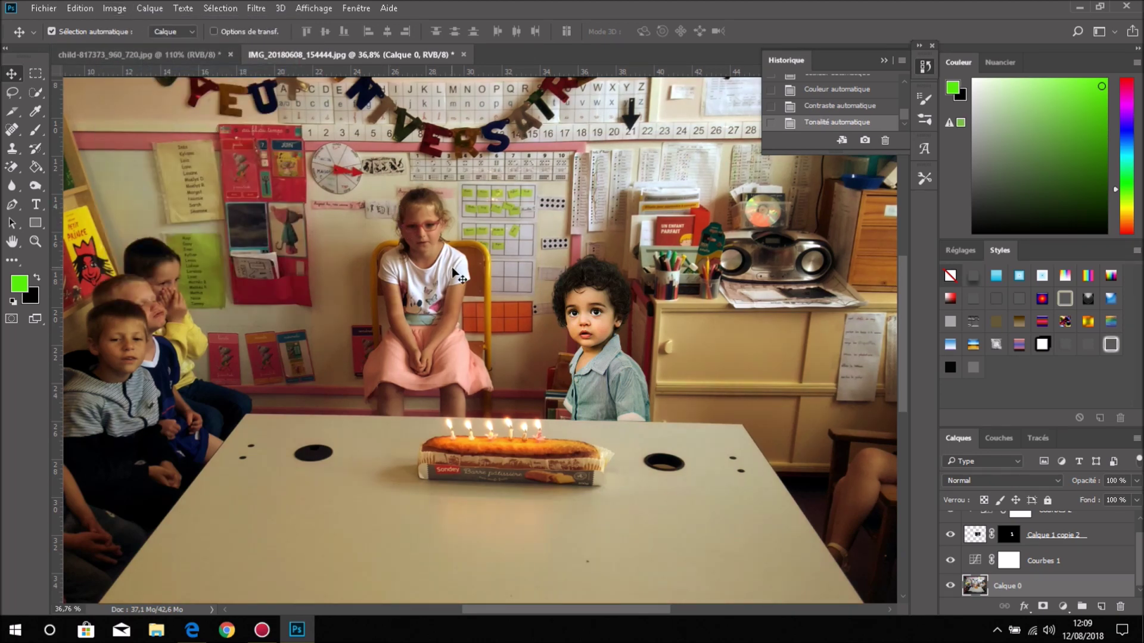
{"action": "scroll", "coordinate": [476, 276], "scroll_direction": "down", "scroll_amount": 2}
{"action": "scroll", "coordinate": [721, 328], "scroll_direction": "down", "scroll_amount": 1}
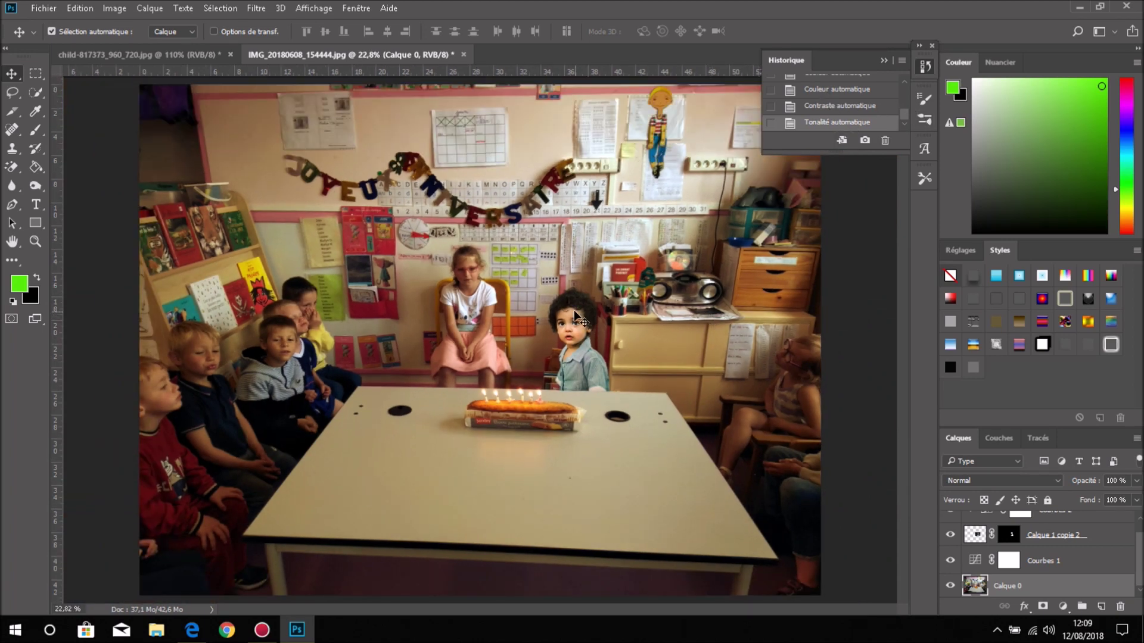
{"action": "scroll", "coordinate": [576, 316], "scroll_direction": "up", "scroll_amount": 2}
{"action": "scroll", "coordinate": [581, 306], "scroll_direction": "up", "scroll_amount": 2}
{"action": "scroll", "coordinate": [592, 304], "scroll_direction": "up", "scroll_amount": 1}
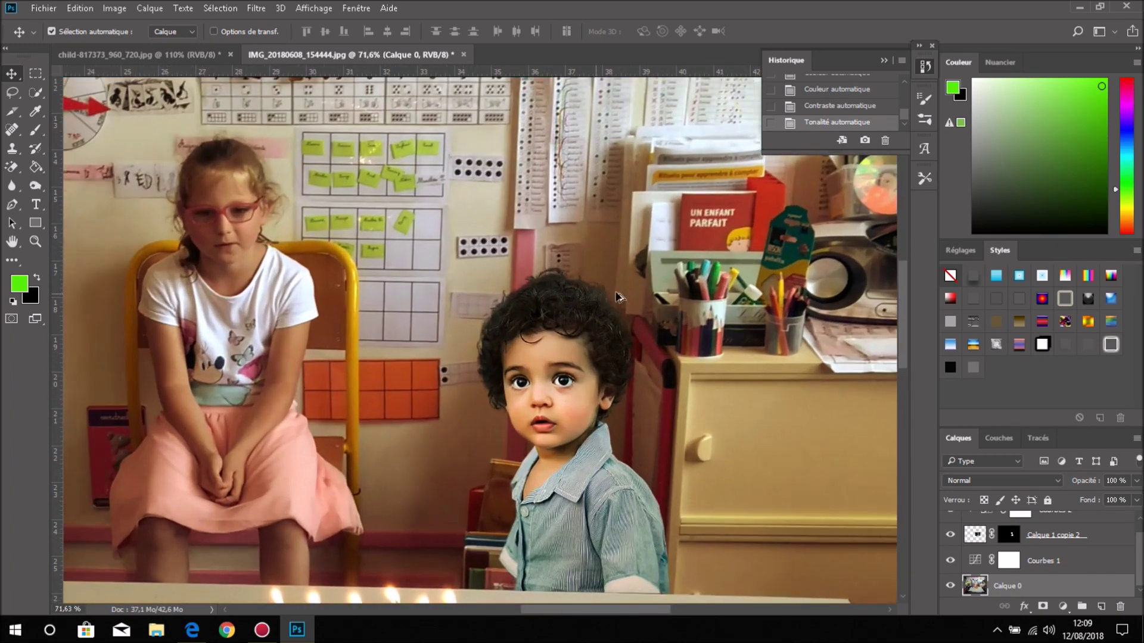
{"action": "scroll", "coordinate": [620, 298], "scroll_direction": "up", "scroll_amount": 1}
{"action": "scroll", "coordinate": [647, 295], "scroll_direction": "up", "scroll_amount": 1}
{"action": "scroll", "coordinate": [608, 292], "scroll_direction": "down", "scroll_amount": 1}
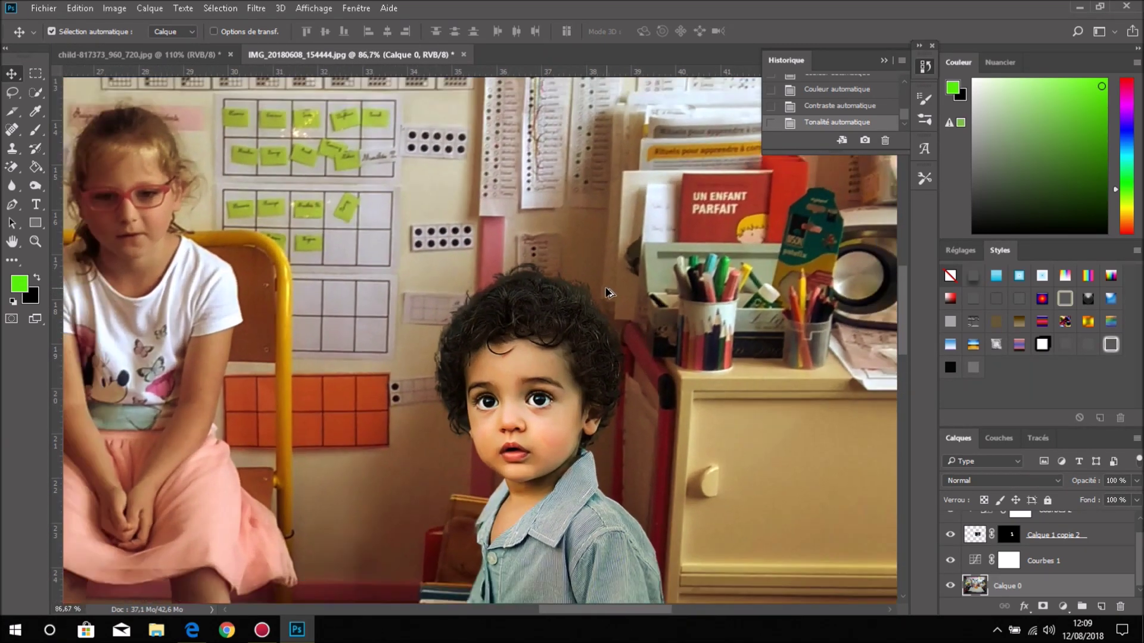
{"action": "scroll", "coordinate": [609, 292], "scroll_direction": "down", "scroll_amount": 1}
{"action": "scroll", "coordinate": [596, 291], "scroll_direction": "down", "scroll_amount": 1}
{"action": "scroll", "coordinate": [592, 290], "scroll_direction": "down", "scroll_amount": 1}
{"action": "scroll", "coordinate": [592, 290], "scroll_direction": "down", "scroll_amount": 1}
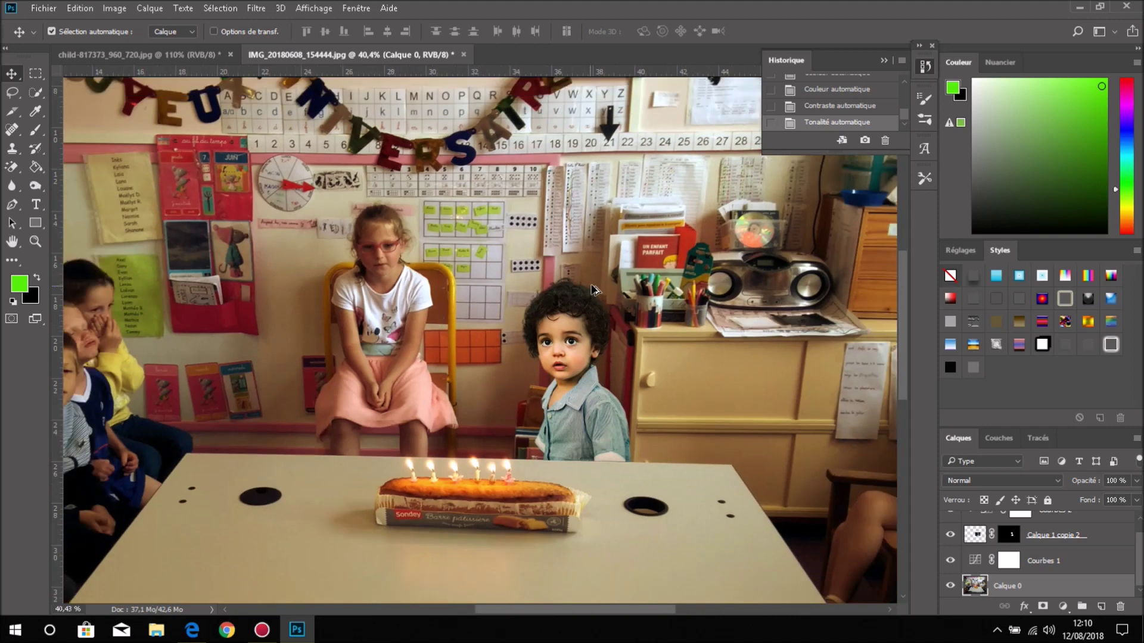
{"action": "scroll", "coordinate": [592, 290], "scroll_direction": "down", "scroll_amount": 1}
{"action": "scroll", "coordinate": [623, 298], "scroll_direction": "up", "scroll_amount": 2}
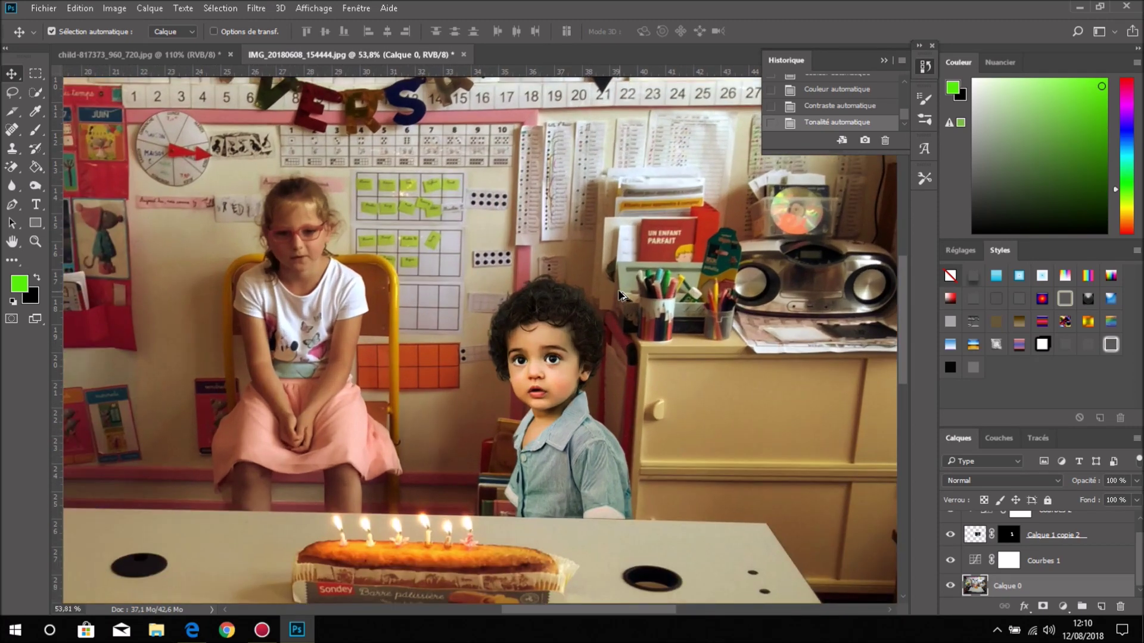
{"action": "scroll", "coordinate": [633, 305], "scroll_direction": "down", "scroll_amount": 2}
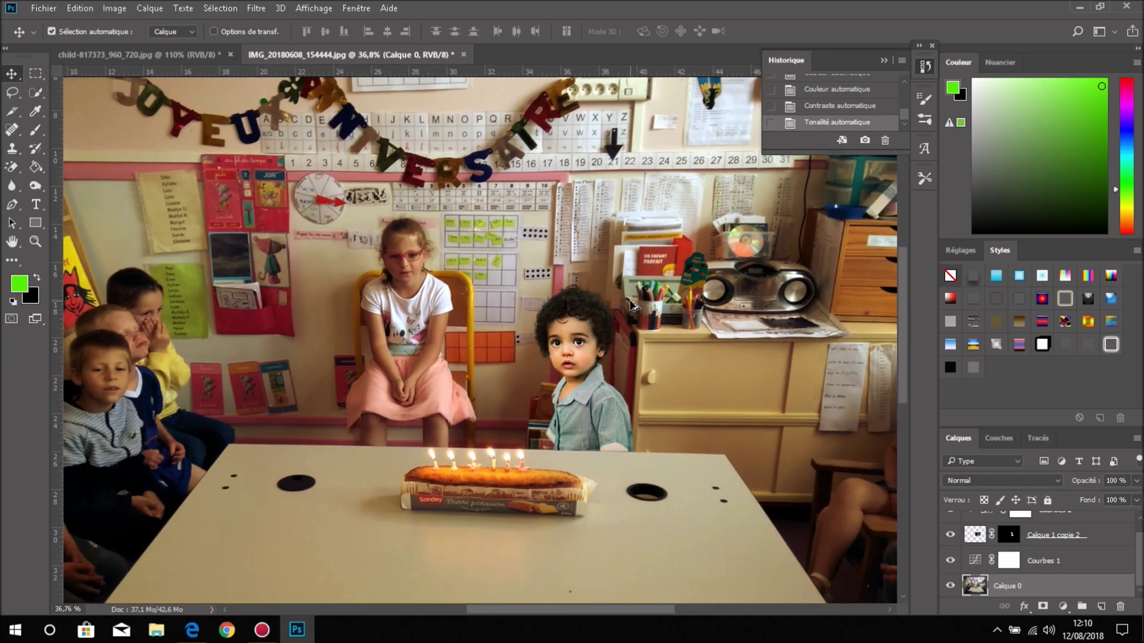